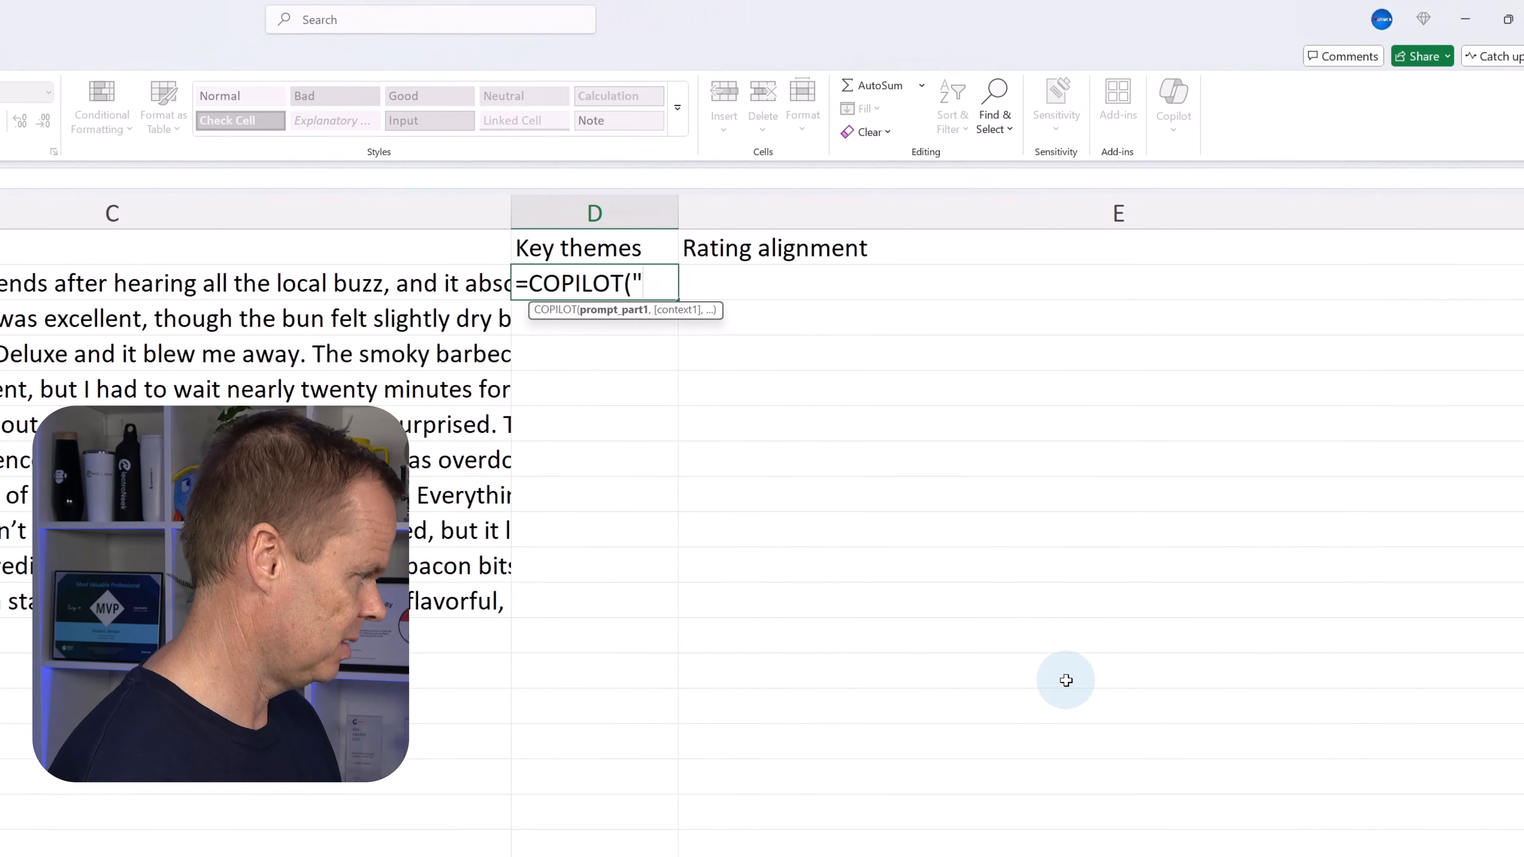
Write the COPILOT prompt in D2: "List the main topics mentioned as a single comma-seperated text string like 'taste, service, atmosphere'"
type("the")
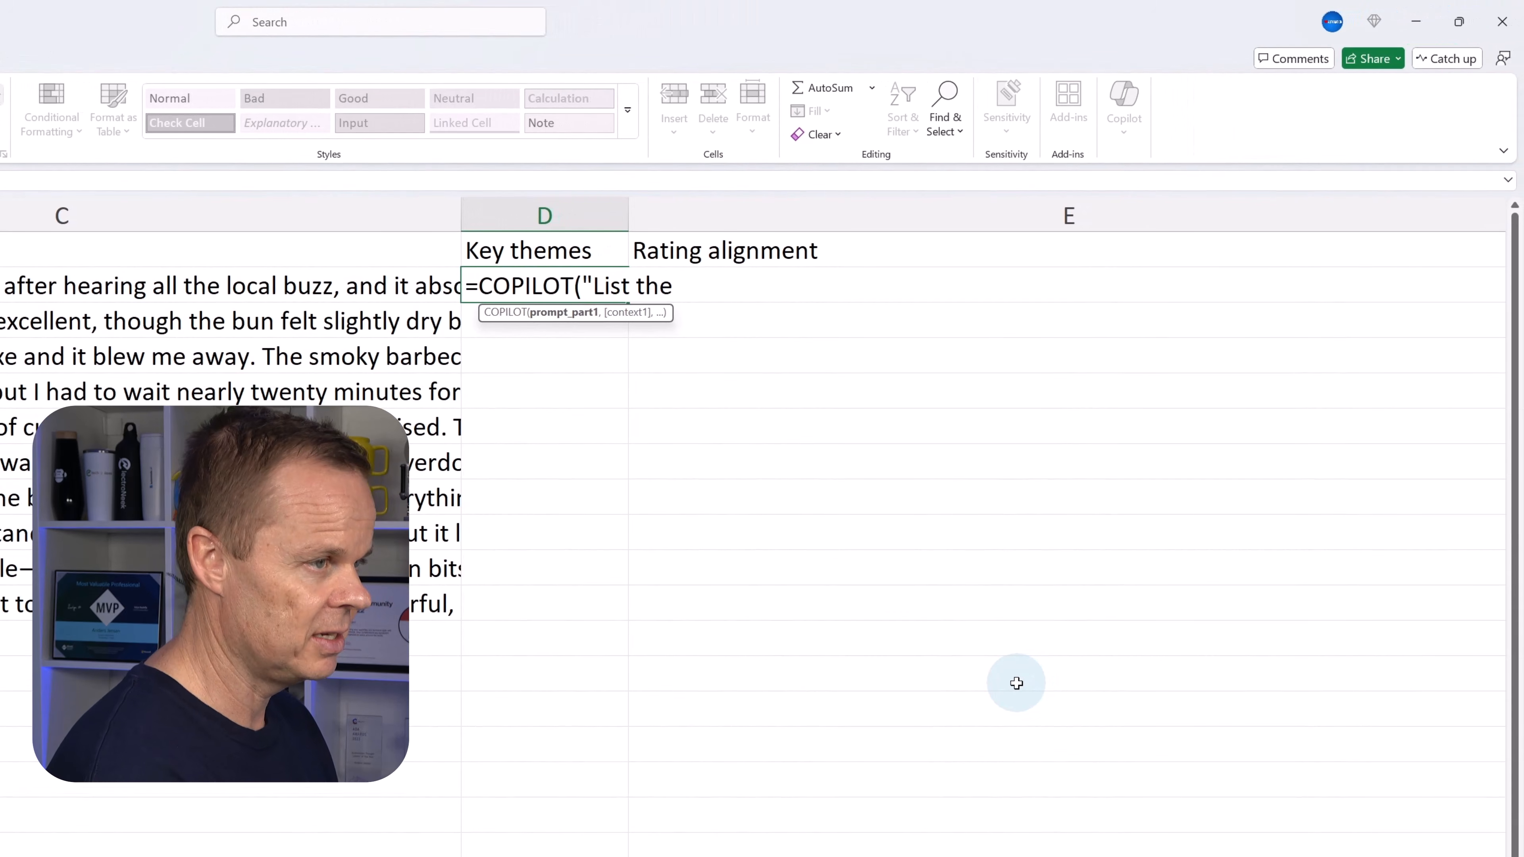
type(" main topics")
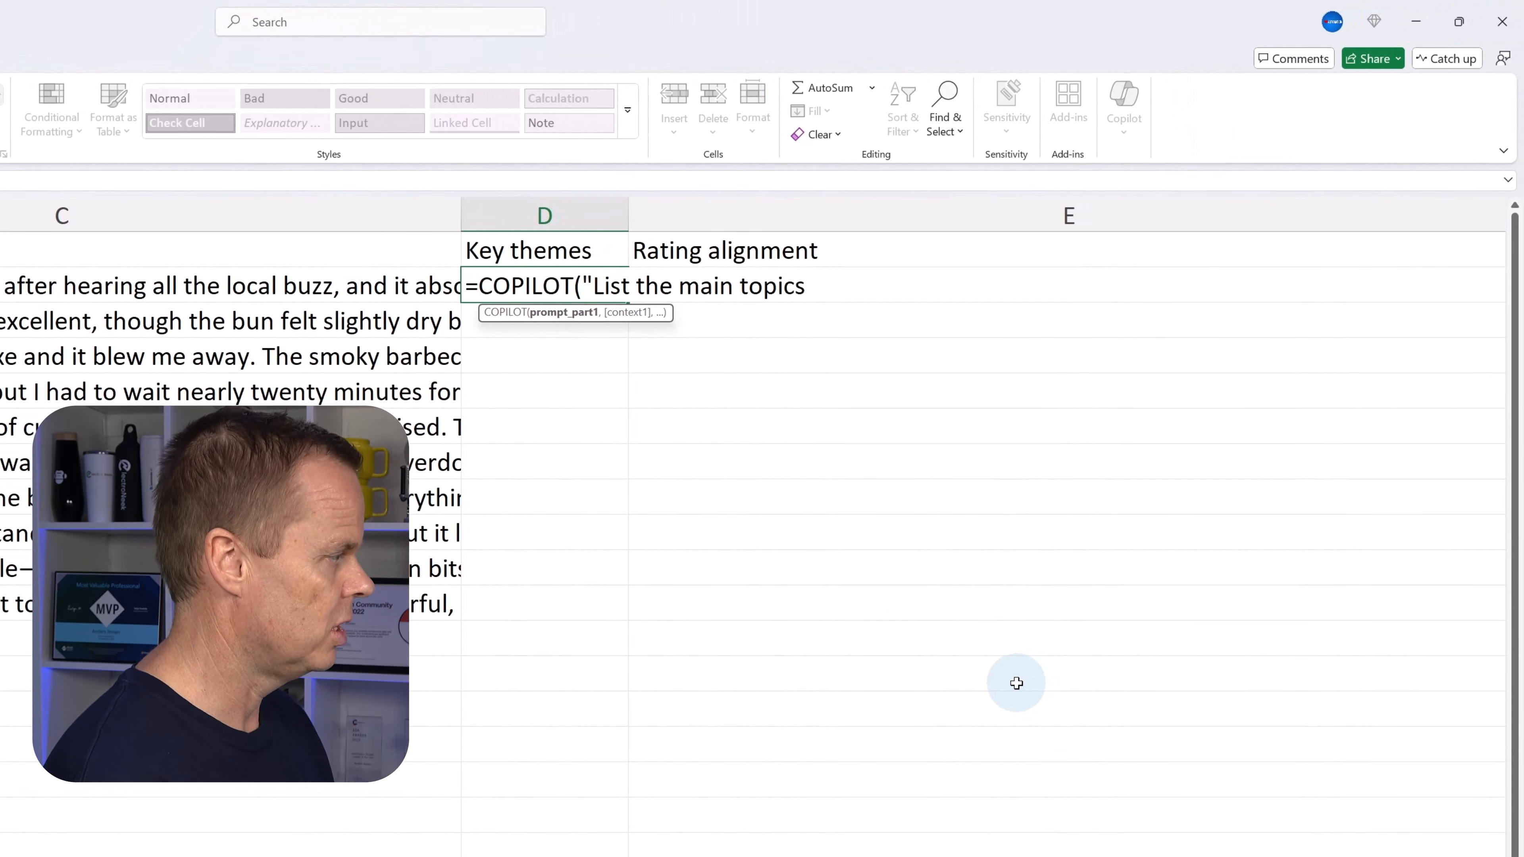
type(" mentioned as a")
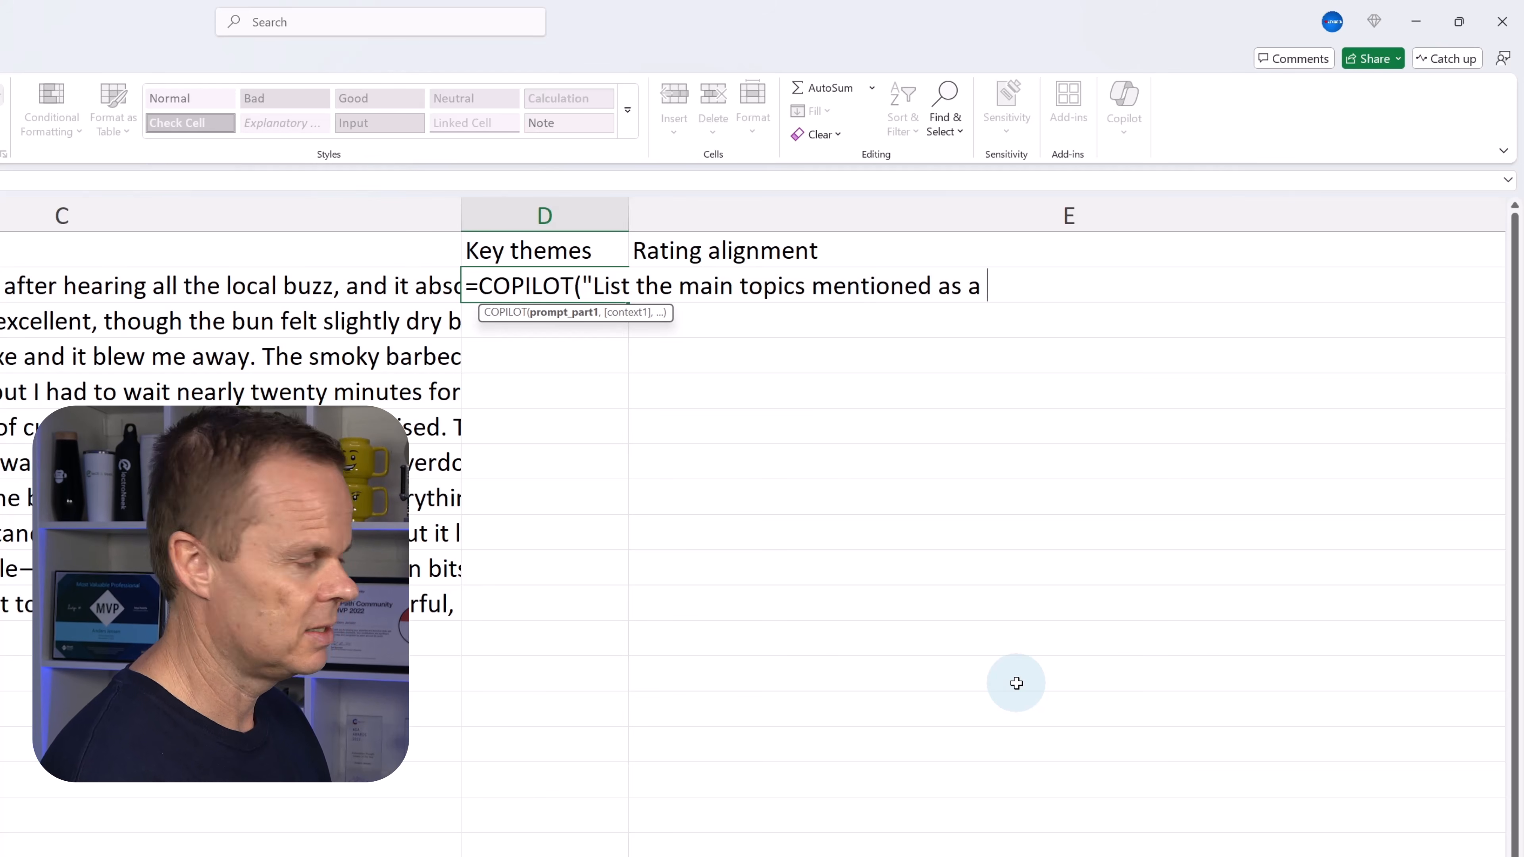
type(" single co")
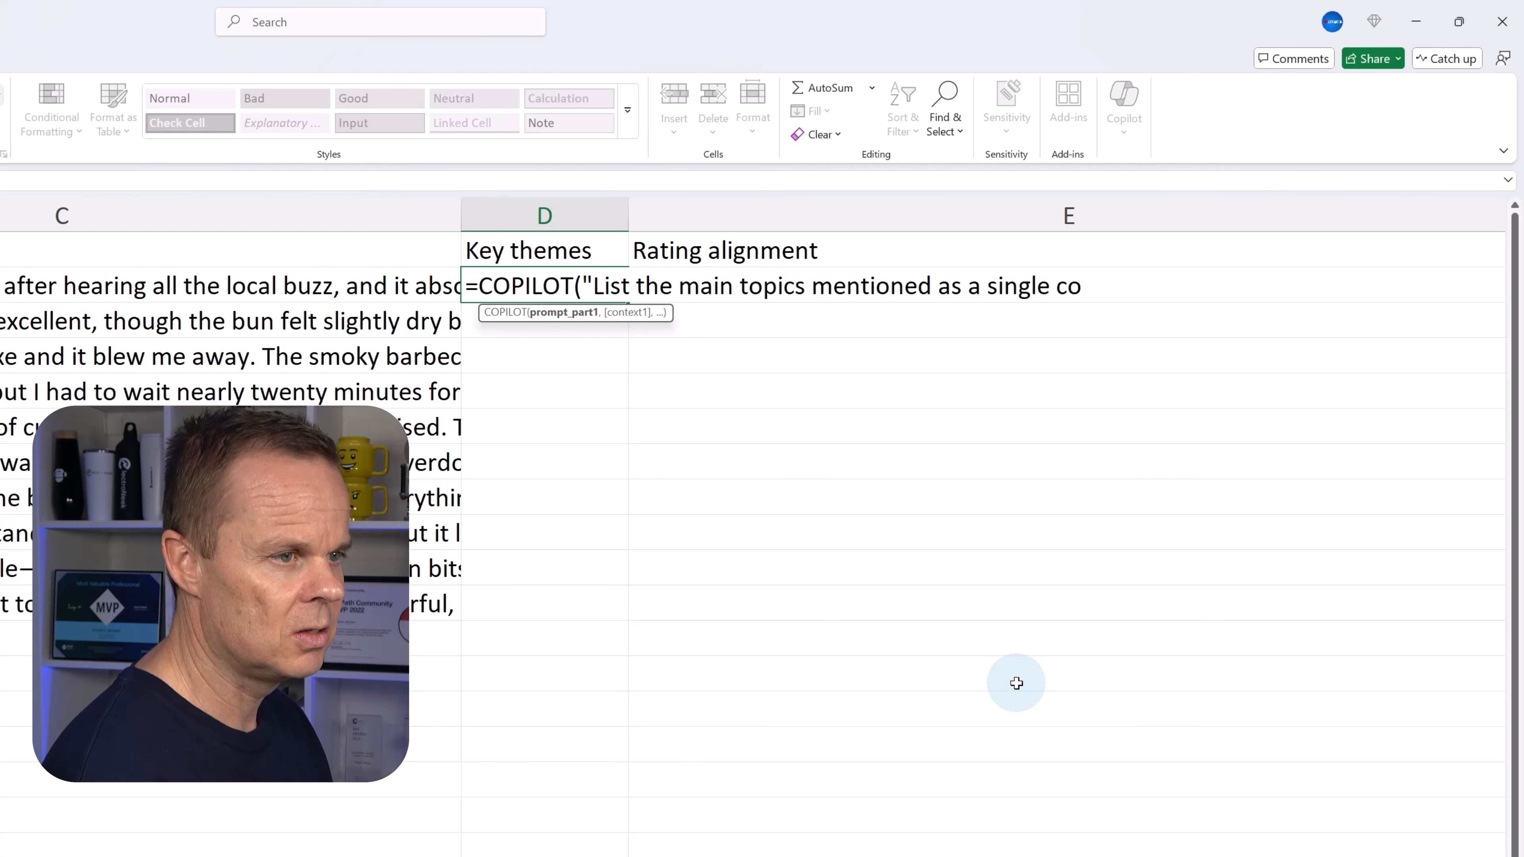
type("mma-sepera")
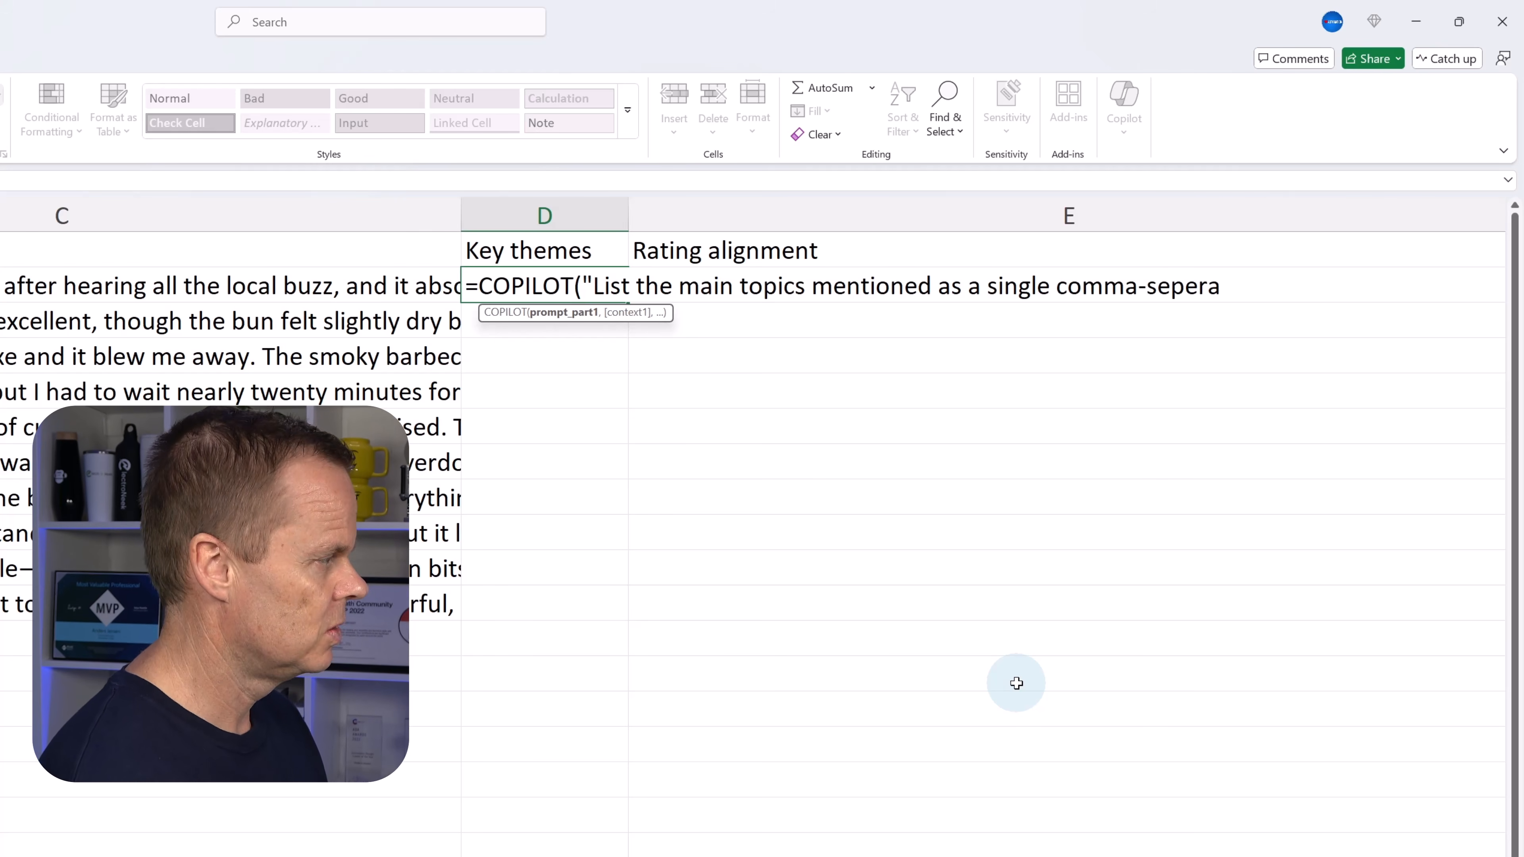
type("ted text st")
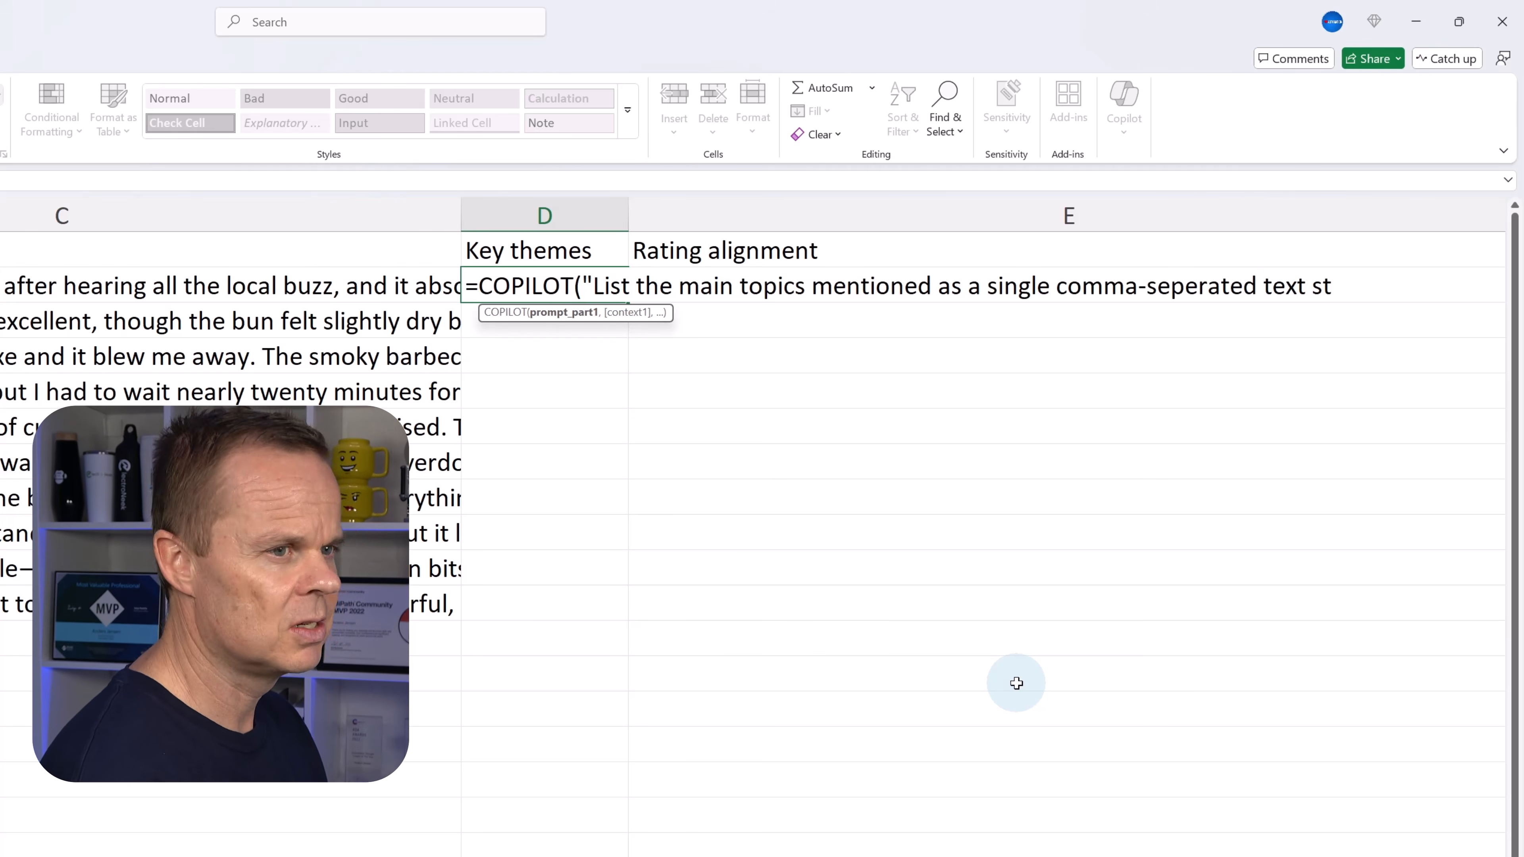
type("ring ")
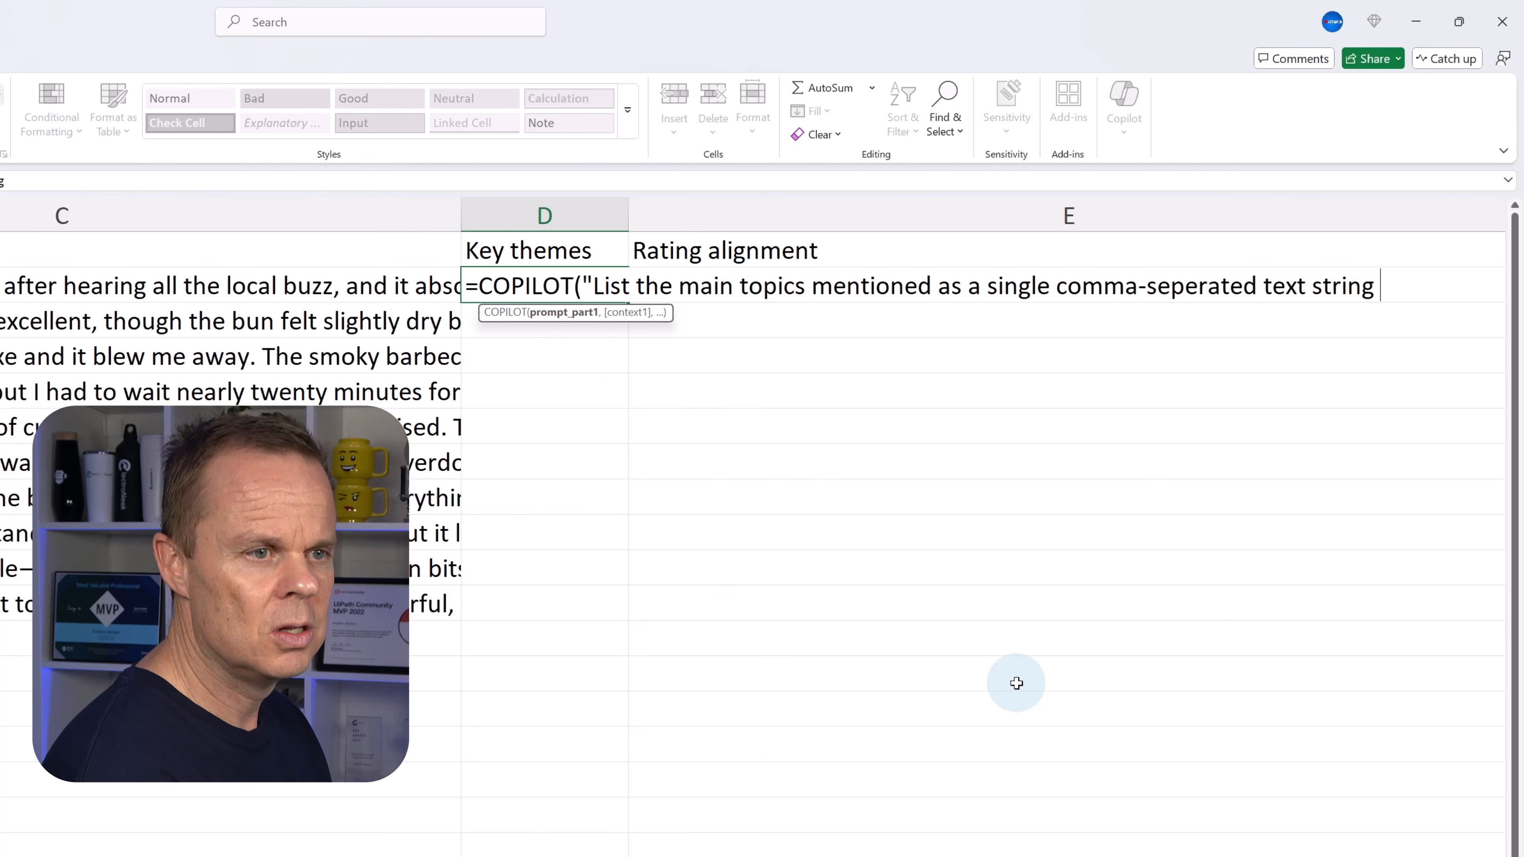
type("like")
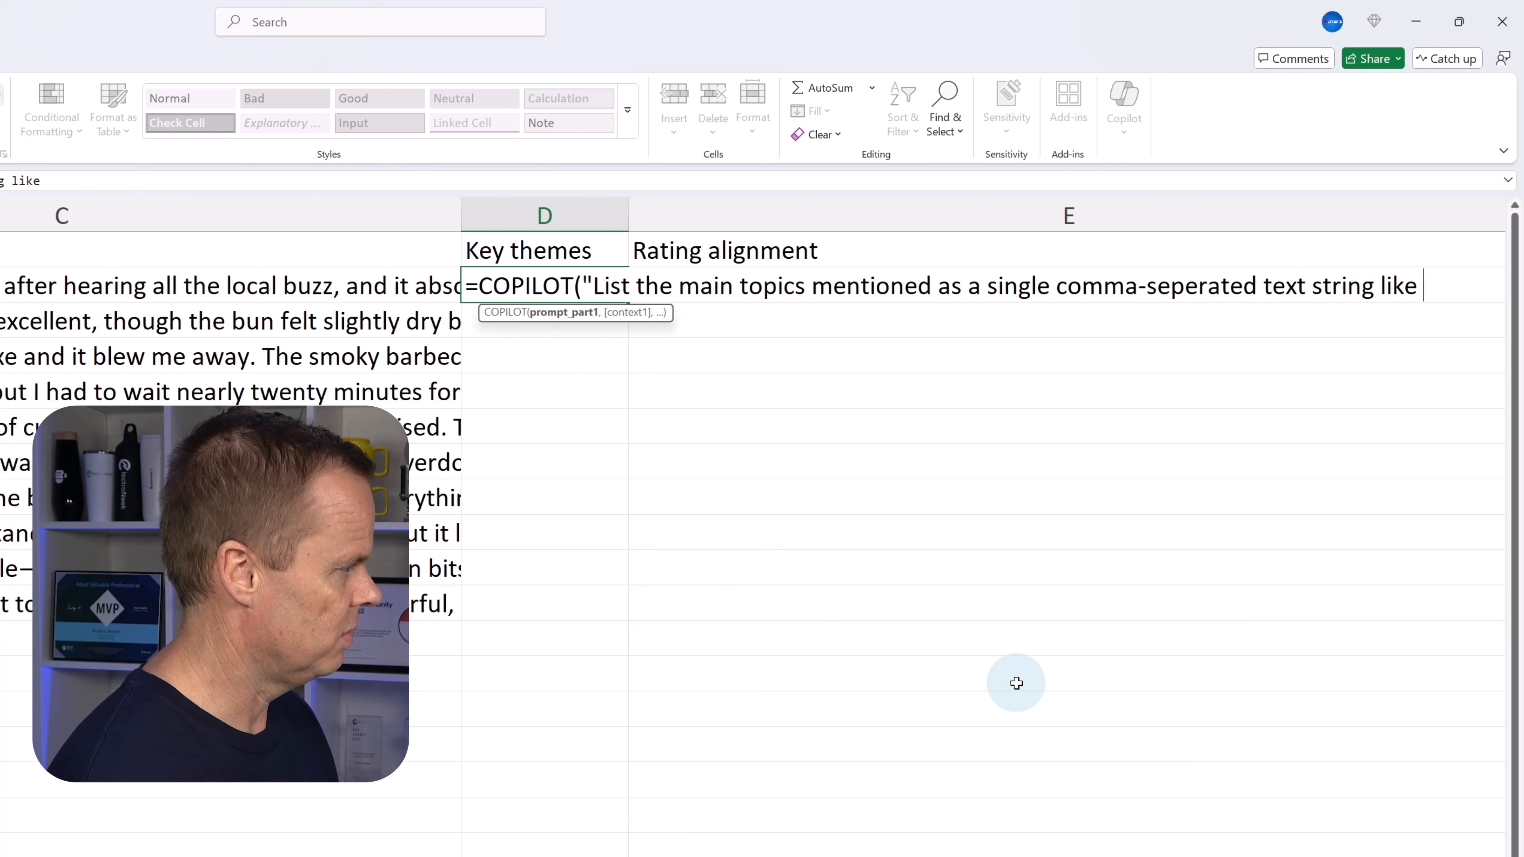
type(" 'tas")
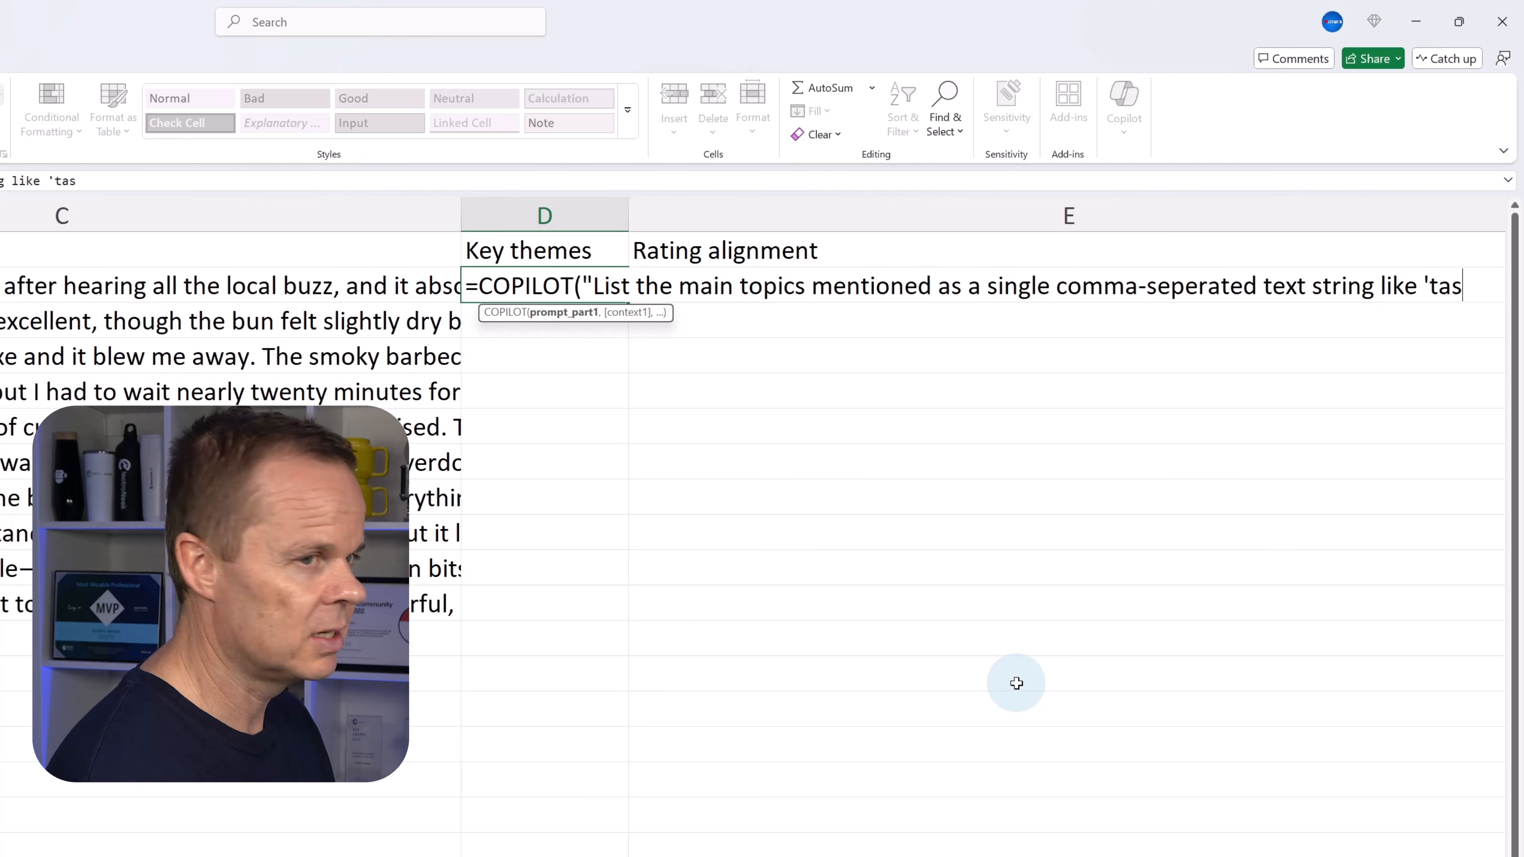
type("te, servi")
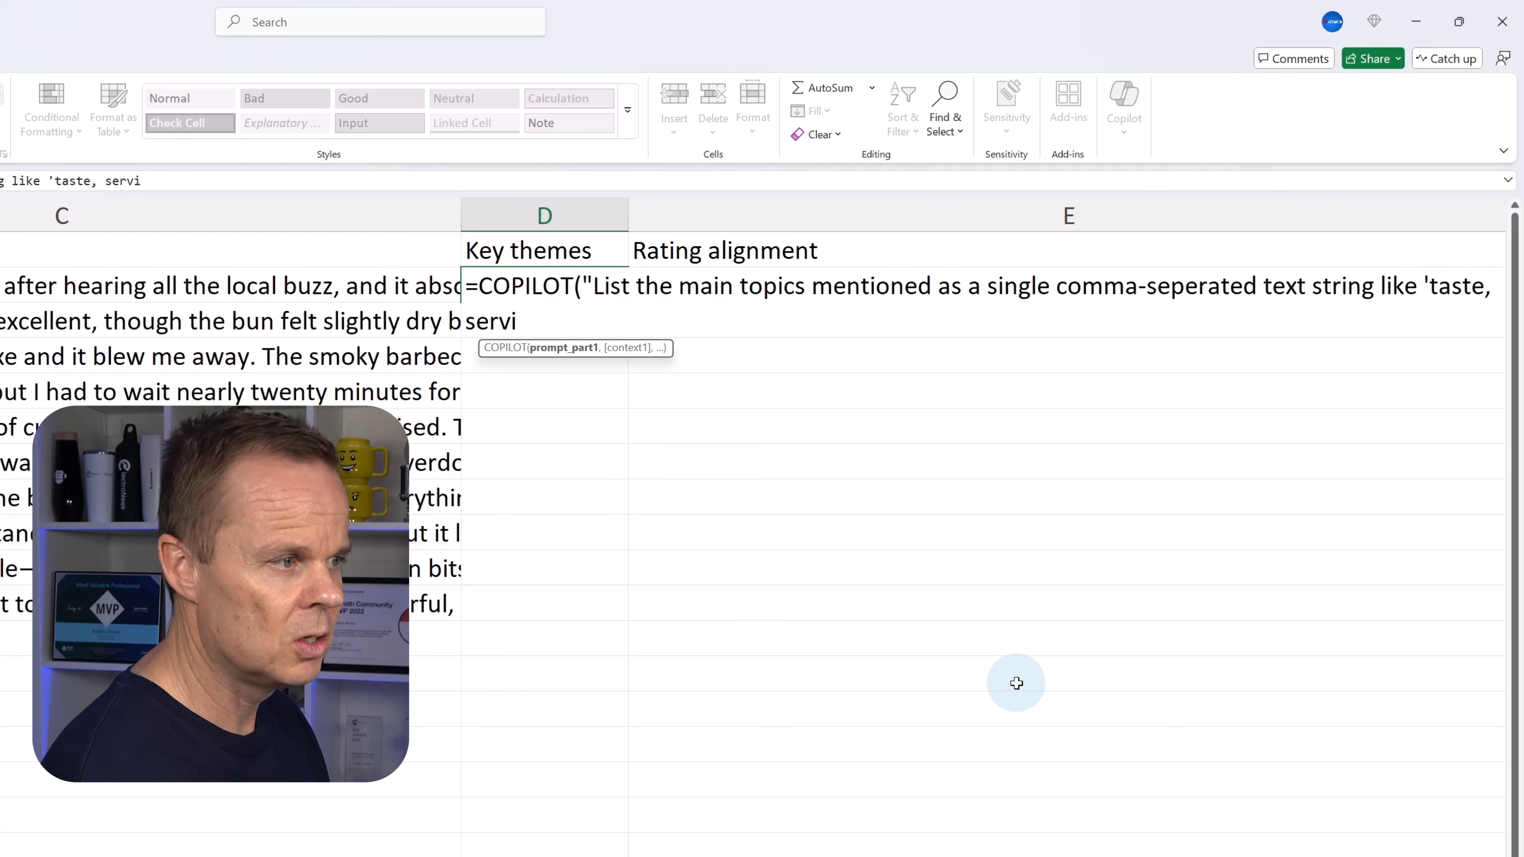
type("ce")
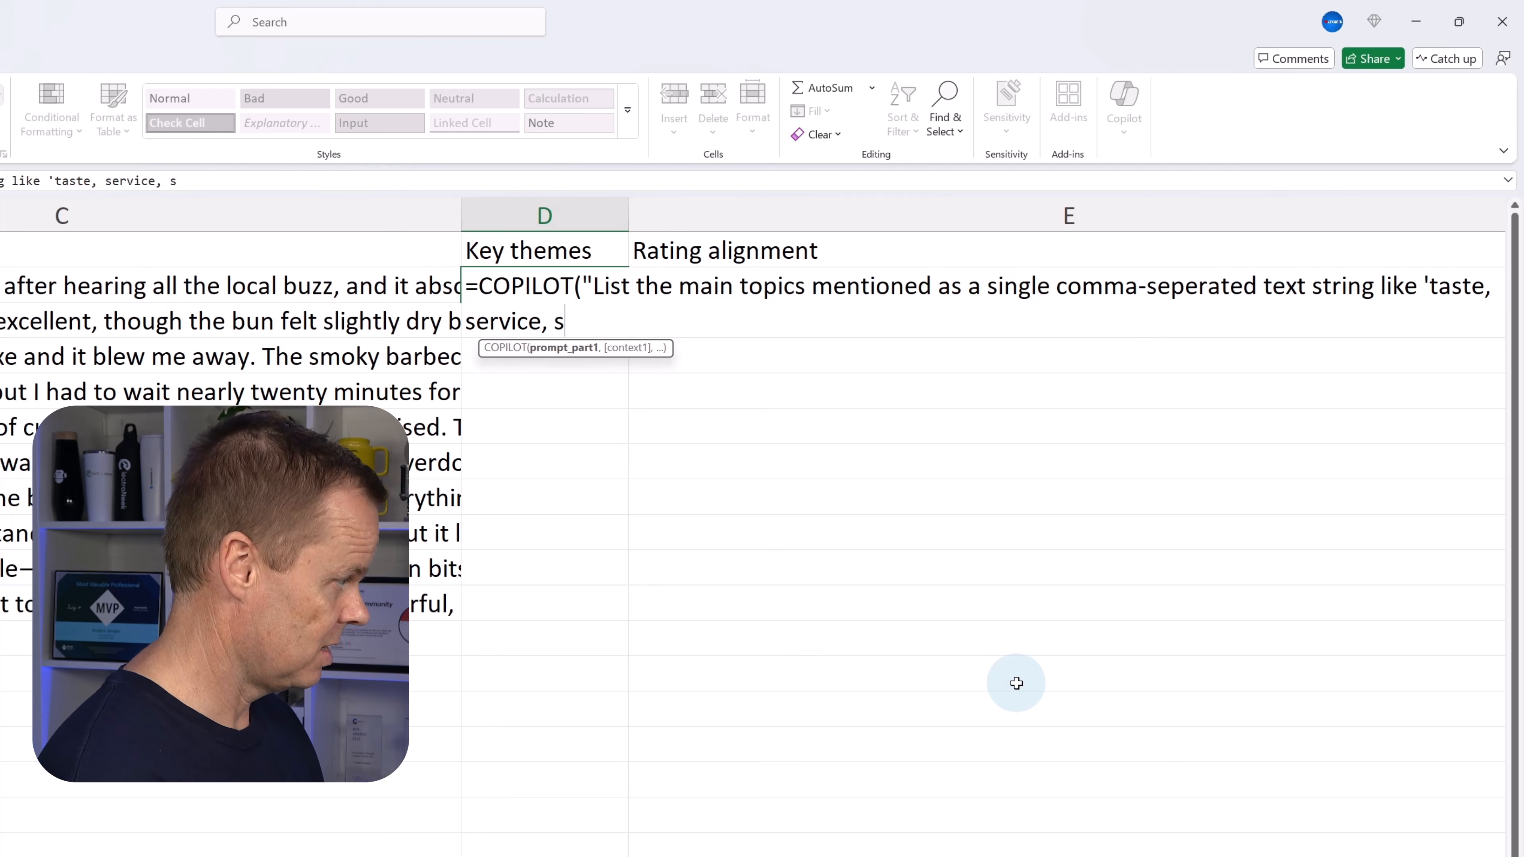
type(", atmosphere")
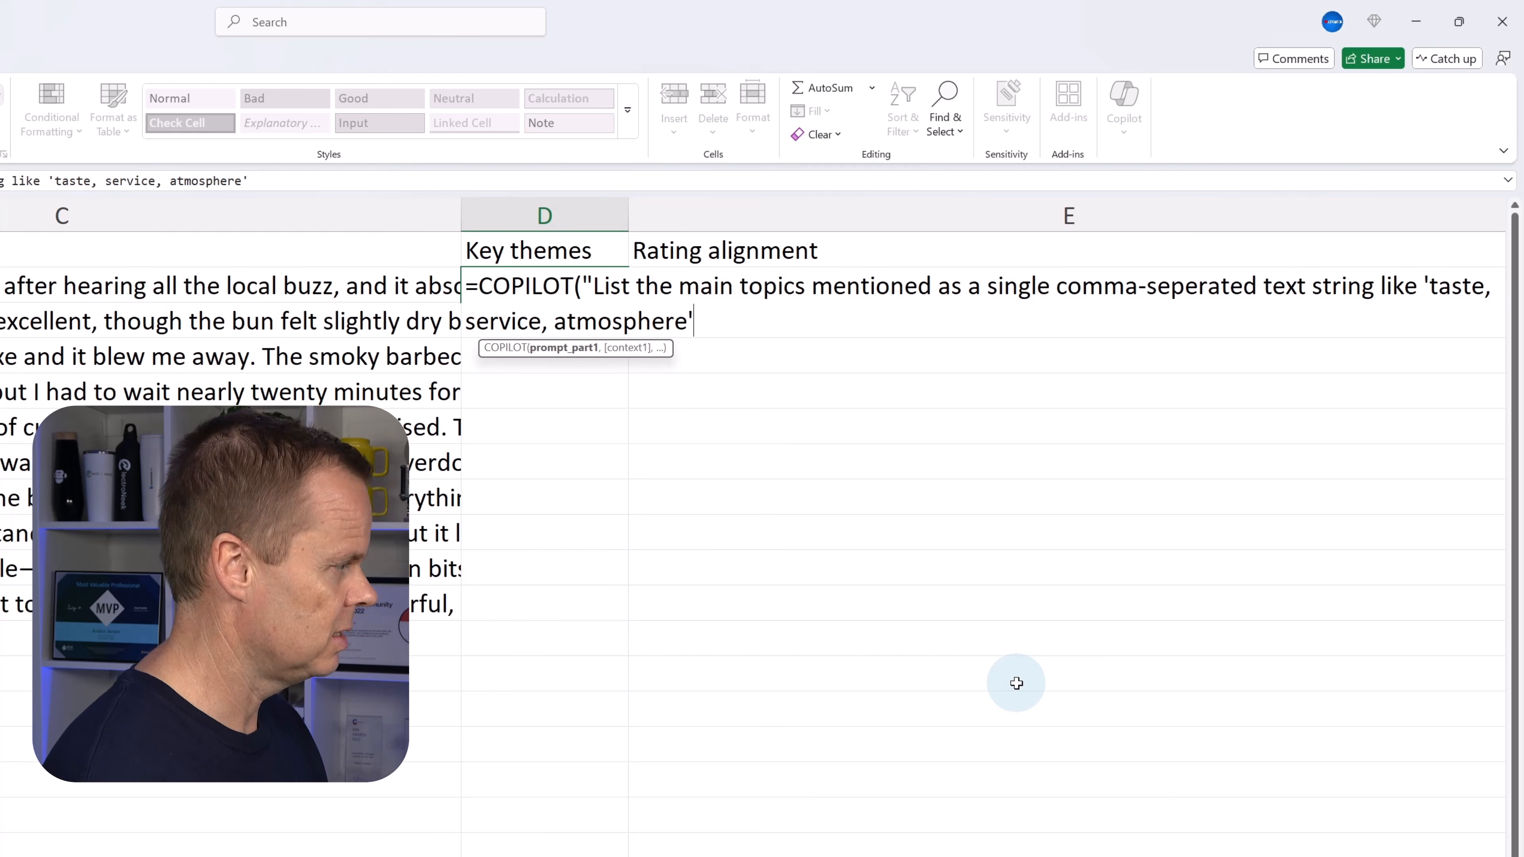
Finish D2's COPILOT prompt with "Use general terms only", reference the review in C2 as context, and enter the formula
type("'. Use general")
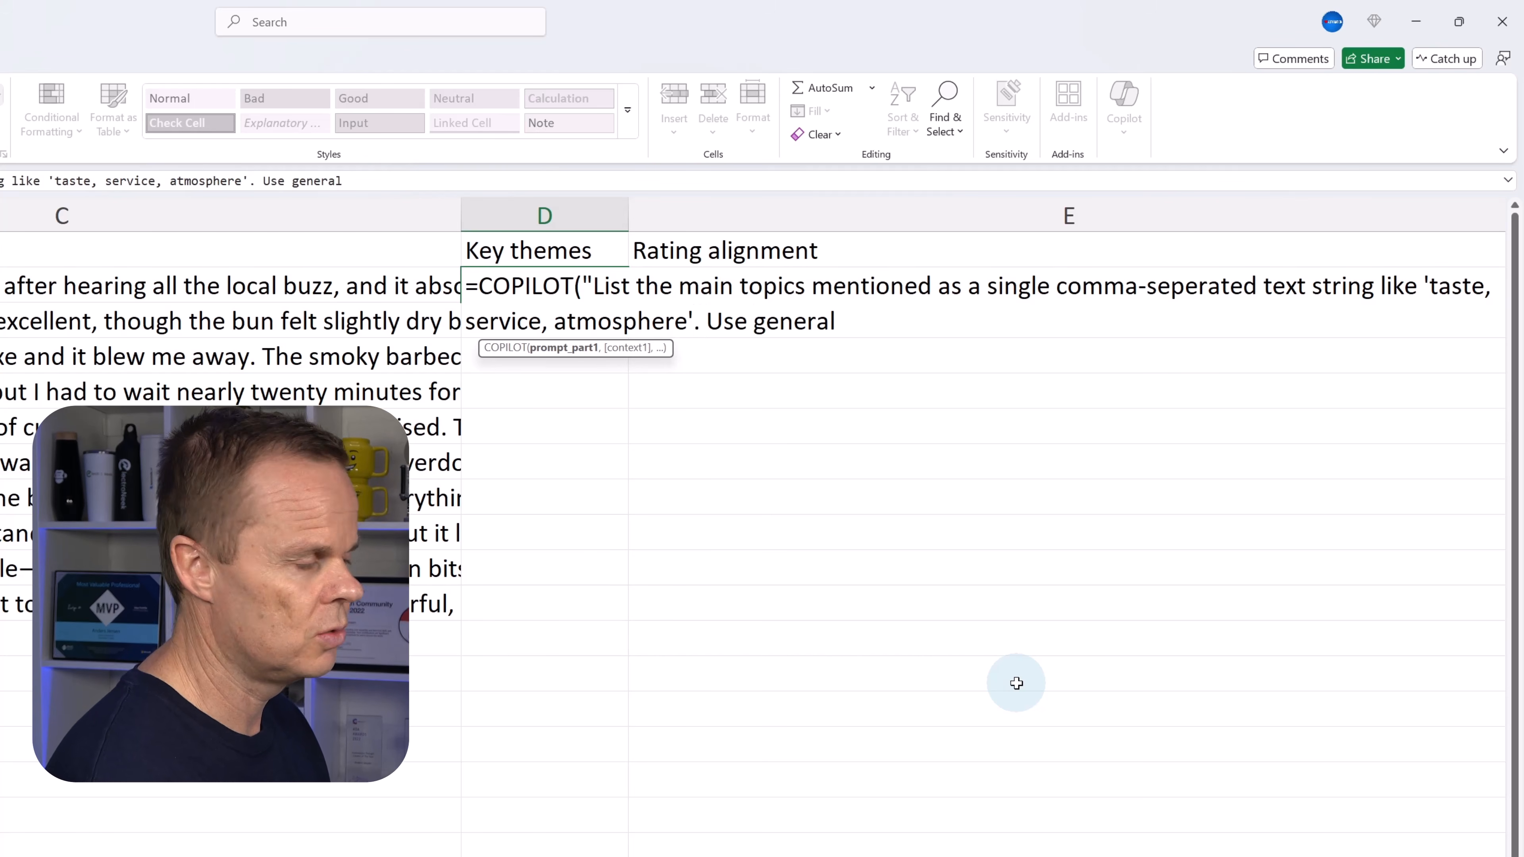
type(" te")
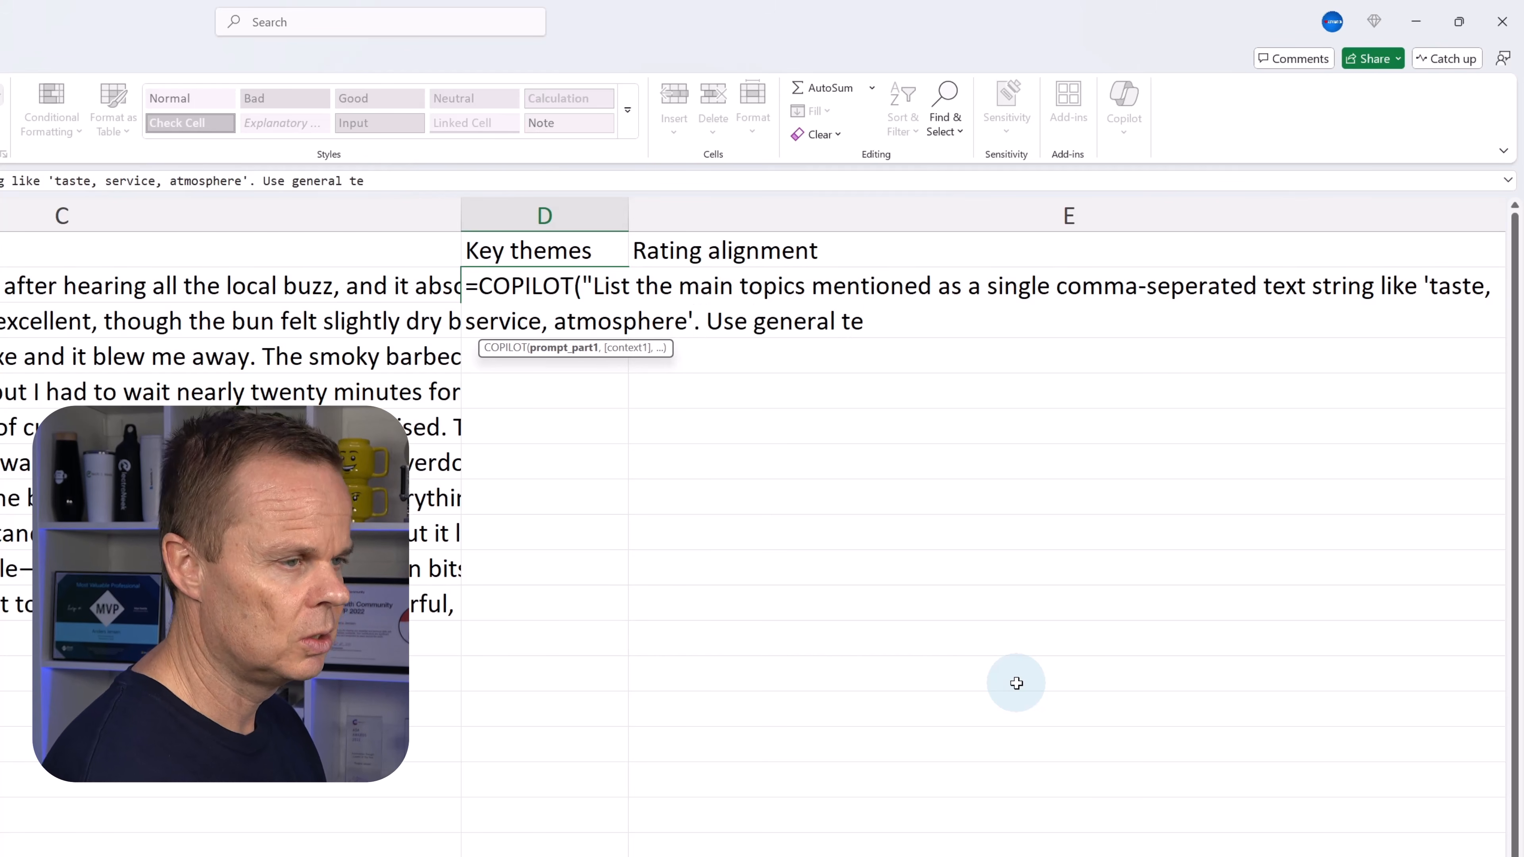
type("rms only")
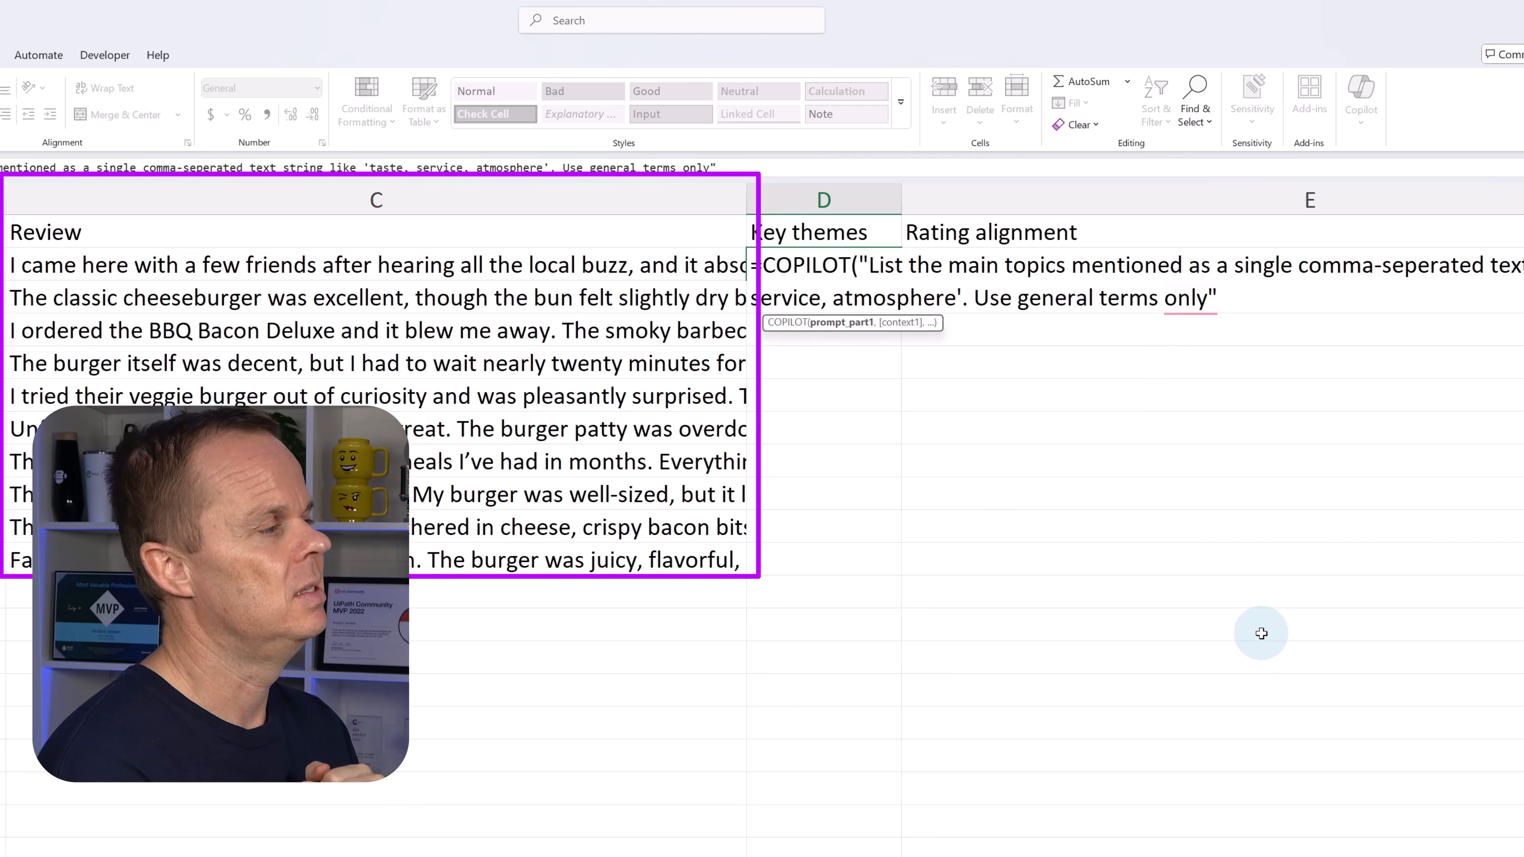
type(",")
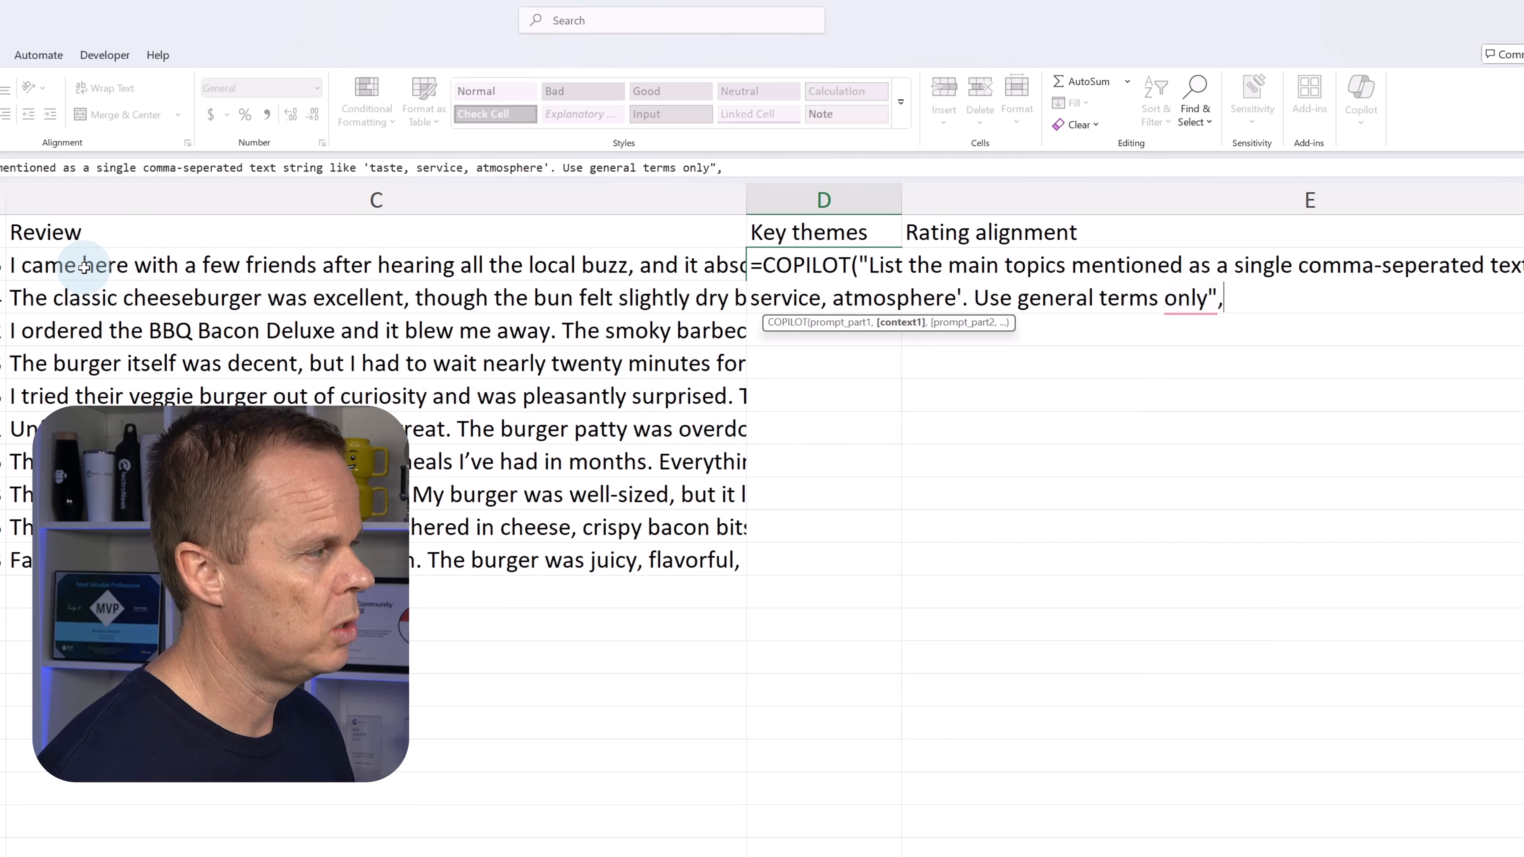
left_click(96, 270)
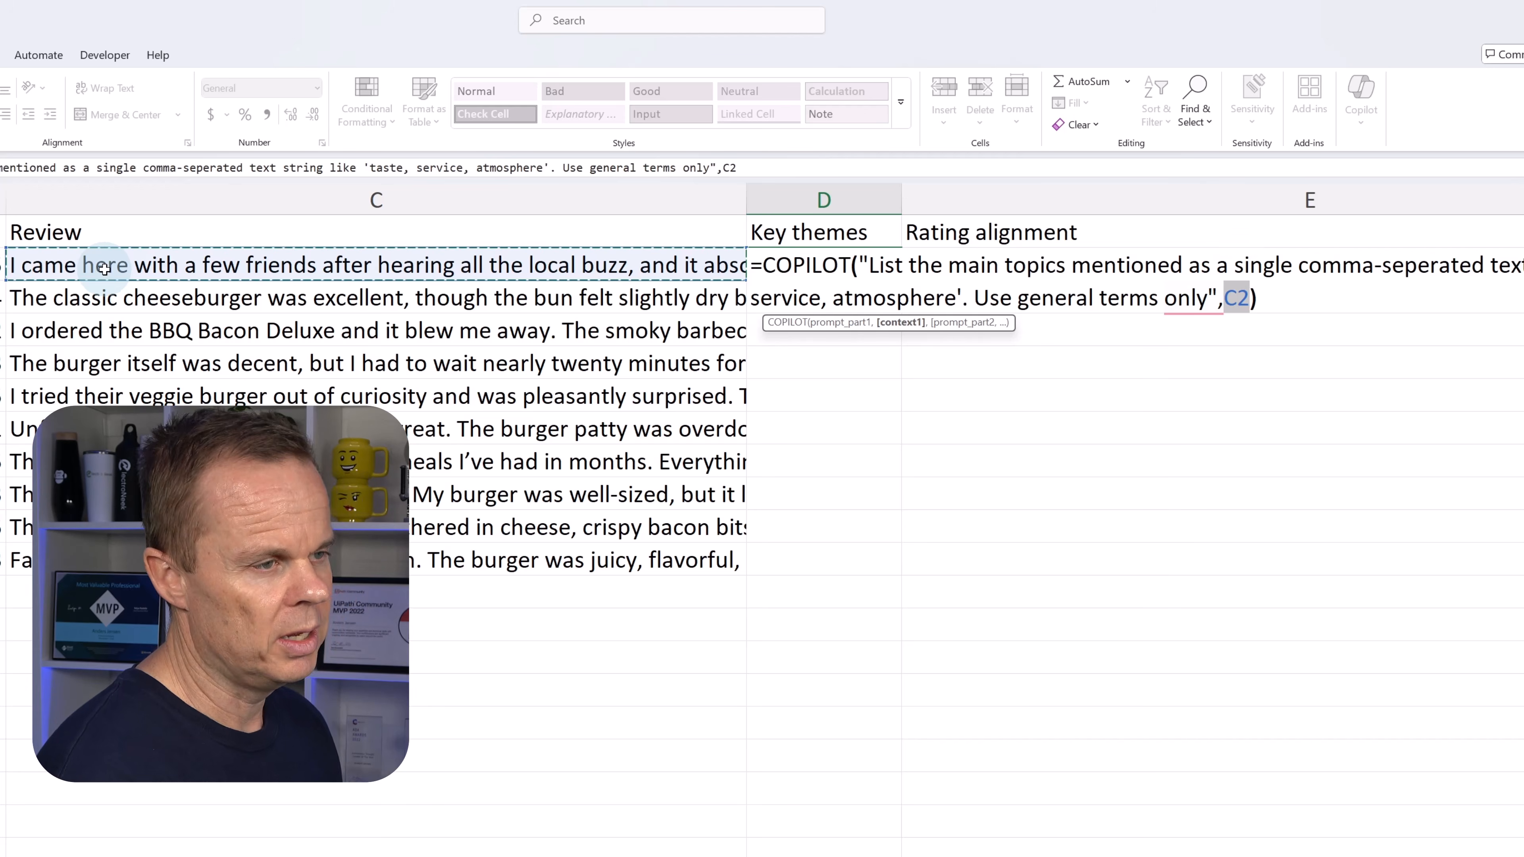
type(")")
key("Return")
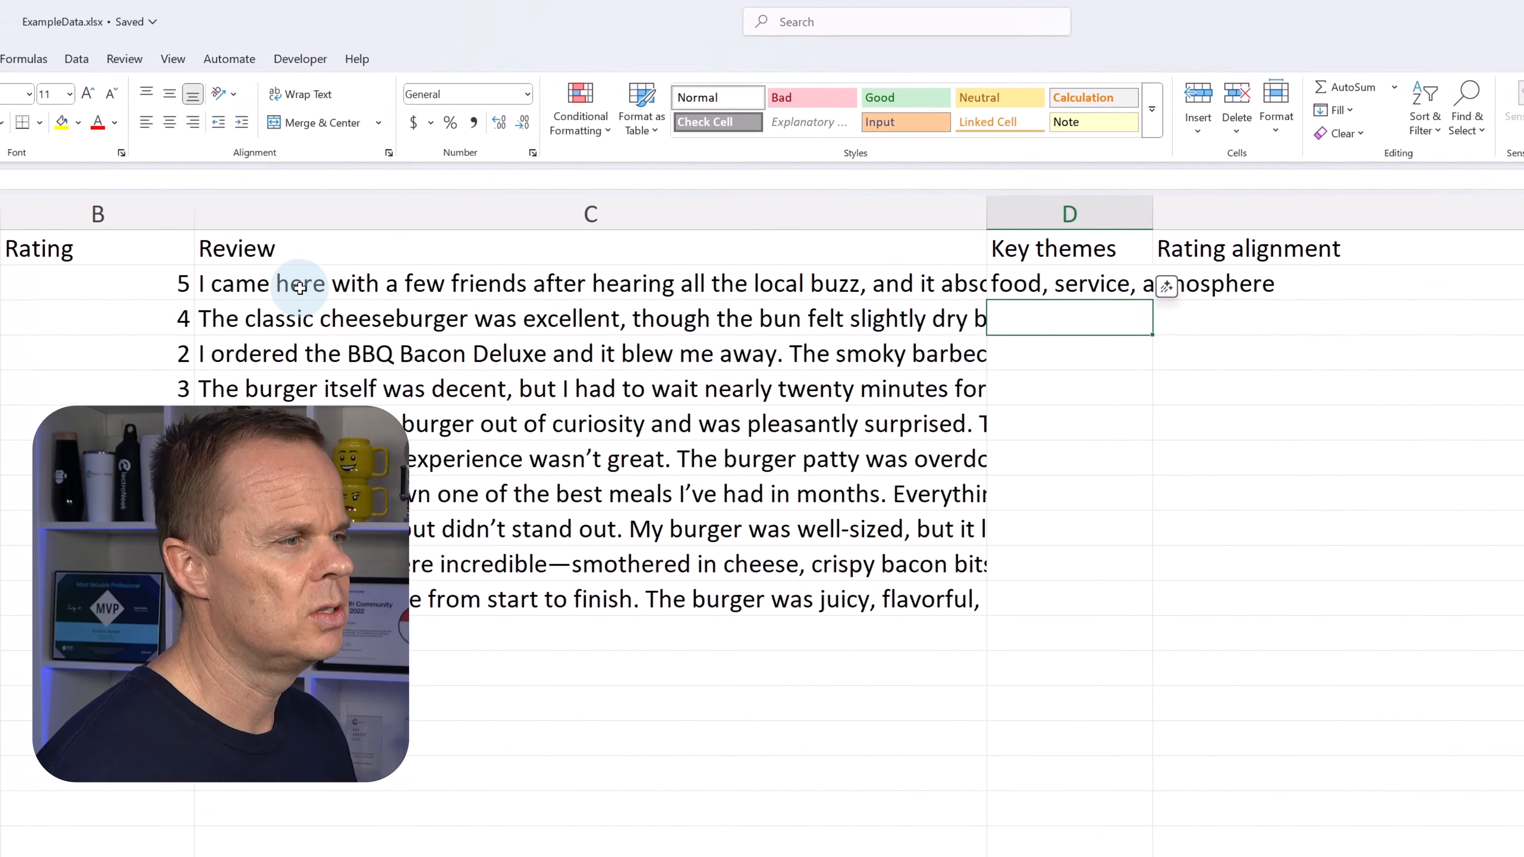
Autofit the Key themes column's width and fill the D2 formula down through D11
left_click(1099, 273)
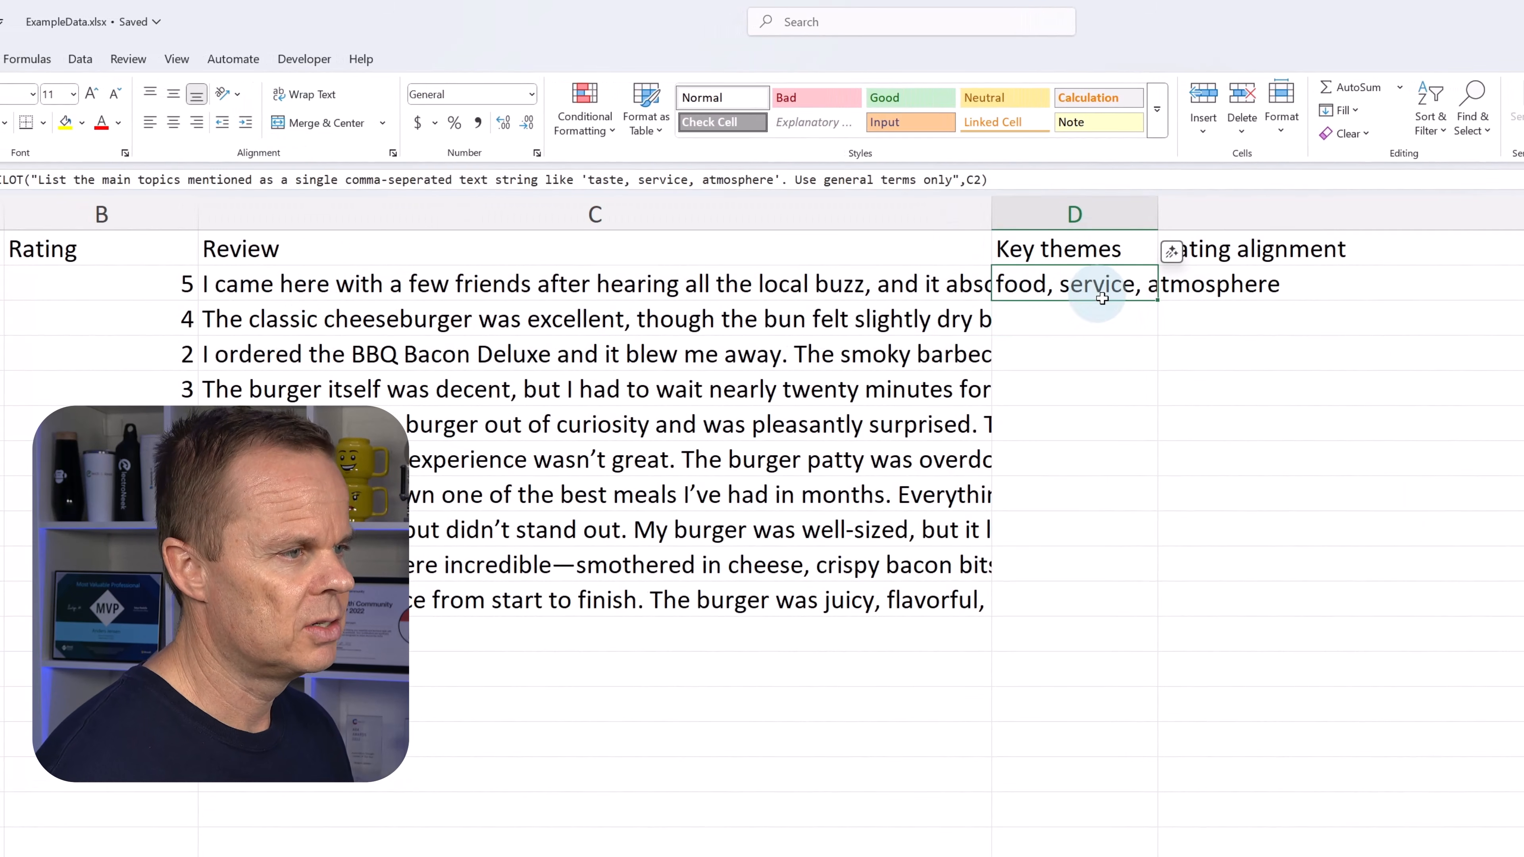
left_click(1333, 289)
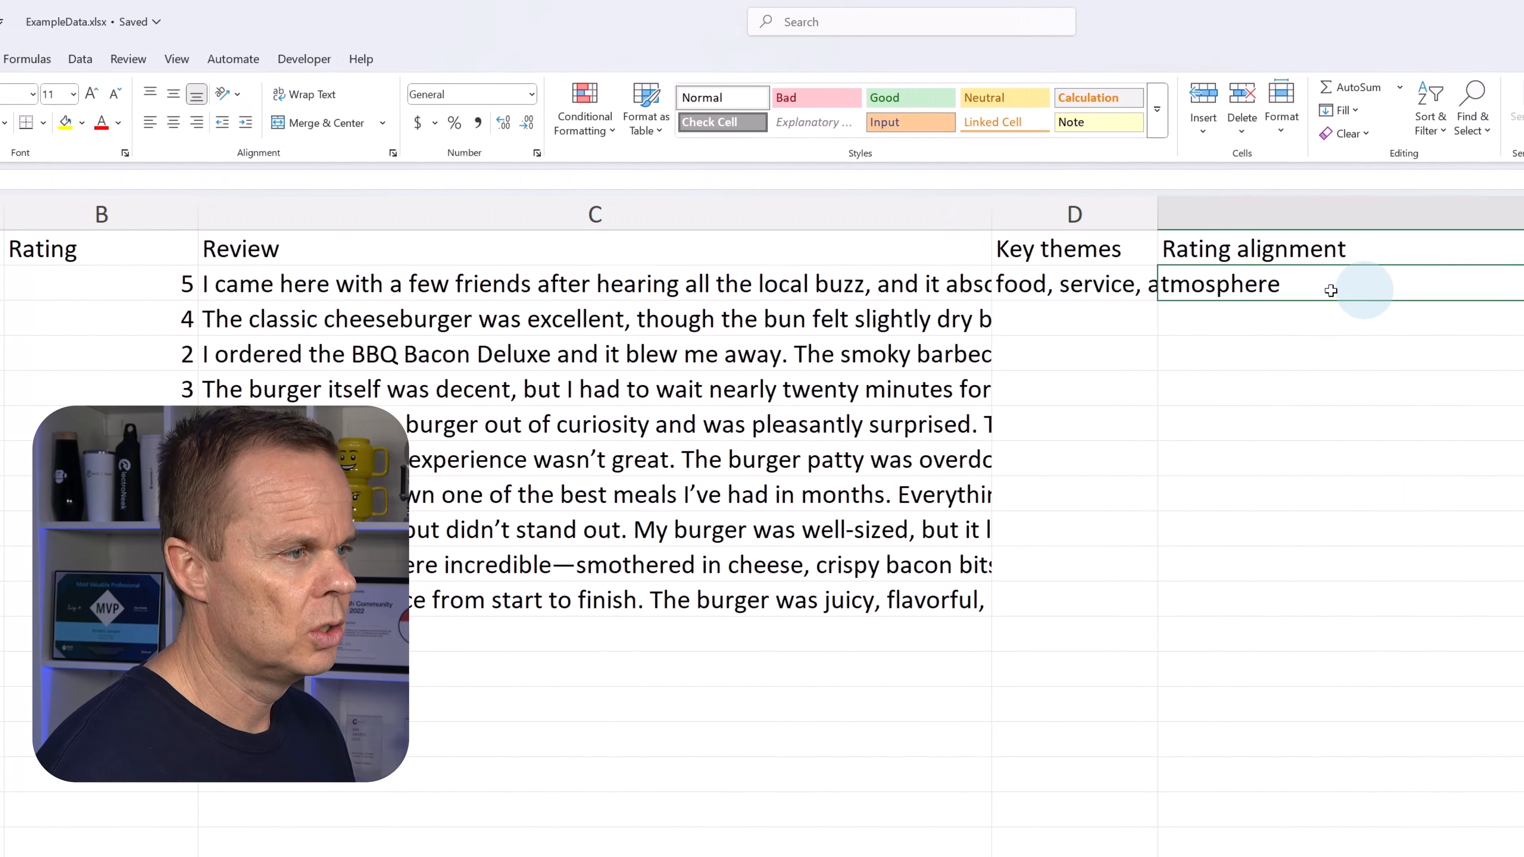
double_click(1157, 214)
left_click(1214, 284)
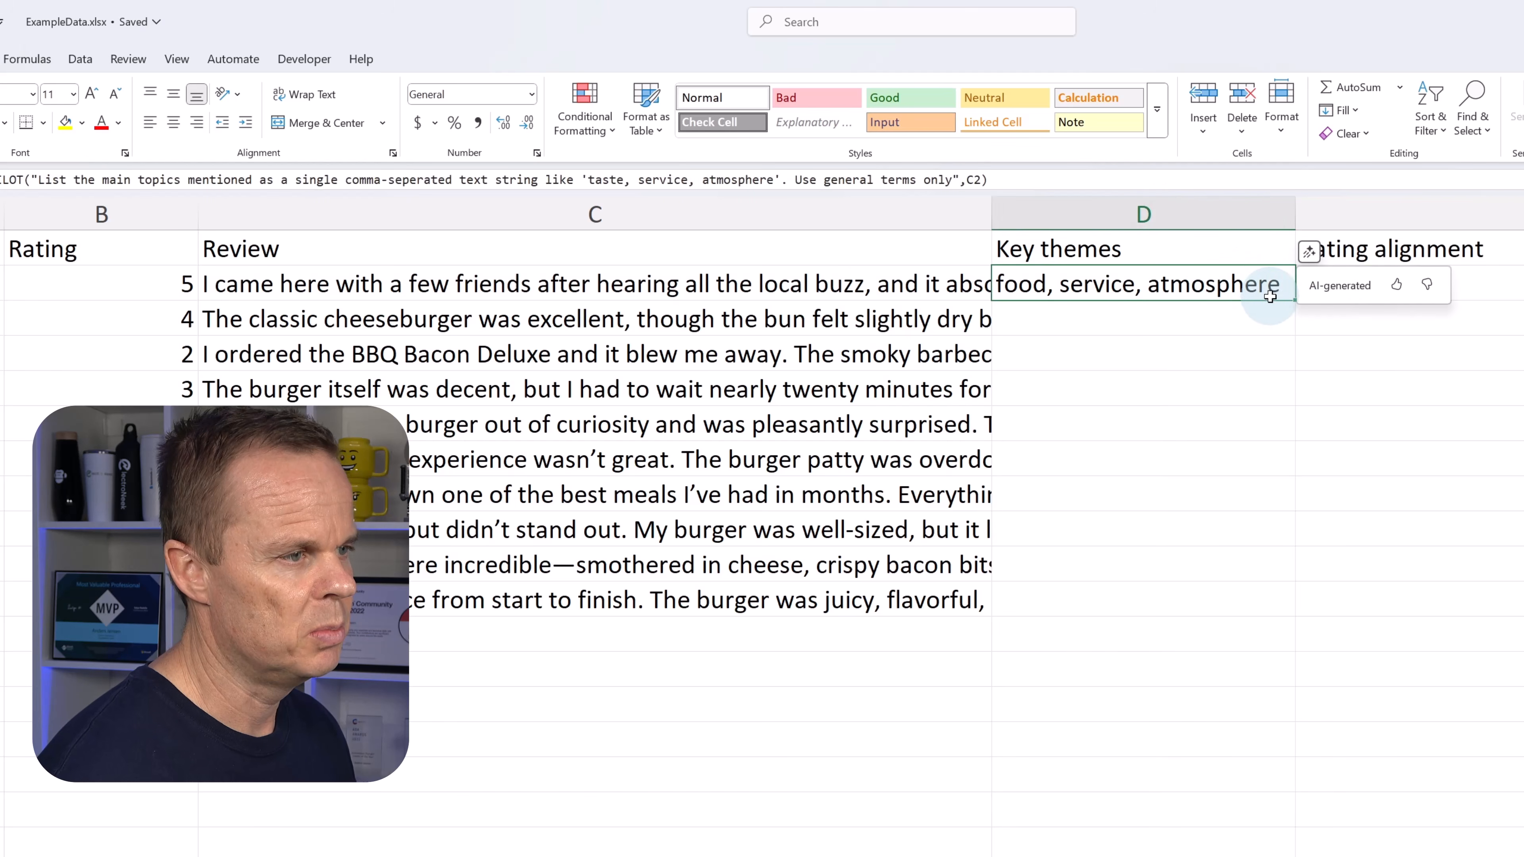
left_click_drag(1294, 302, 1282, 606)
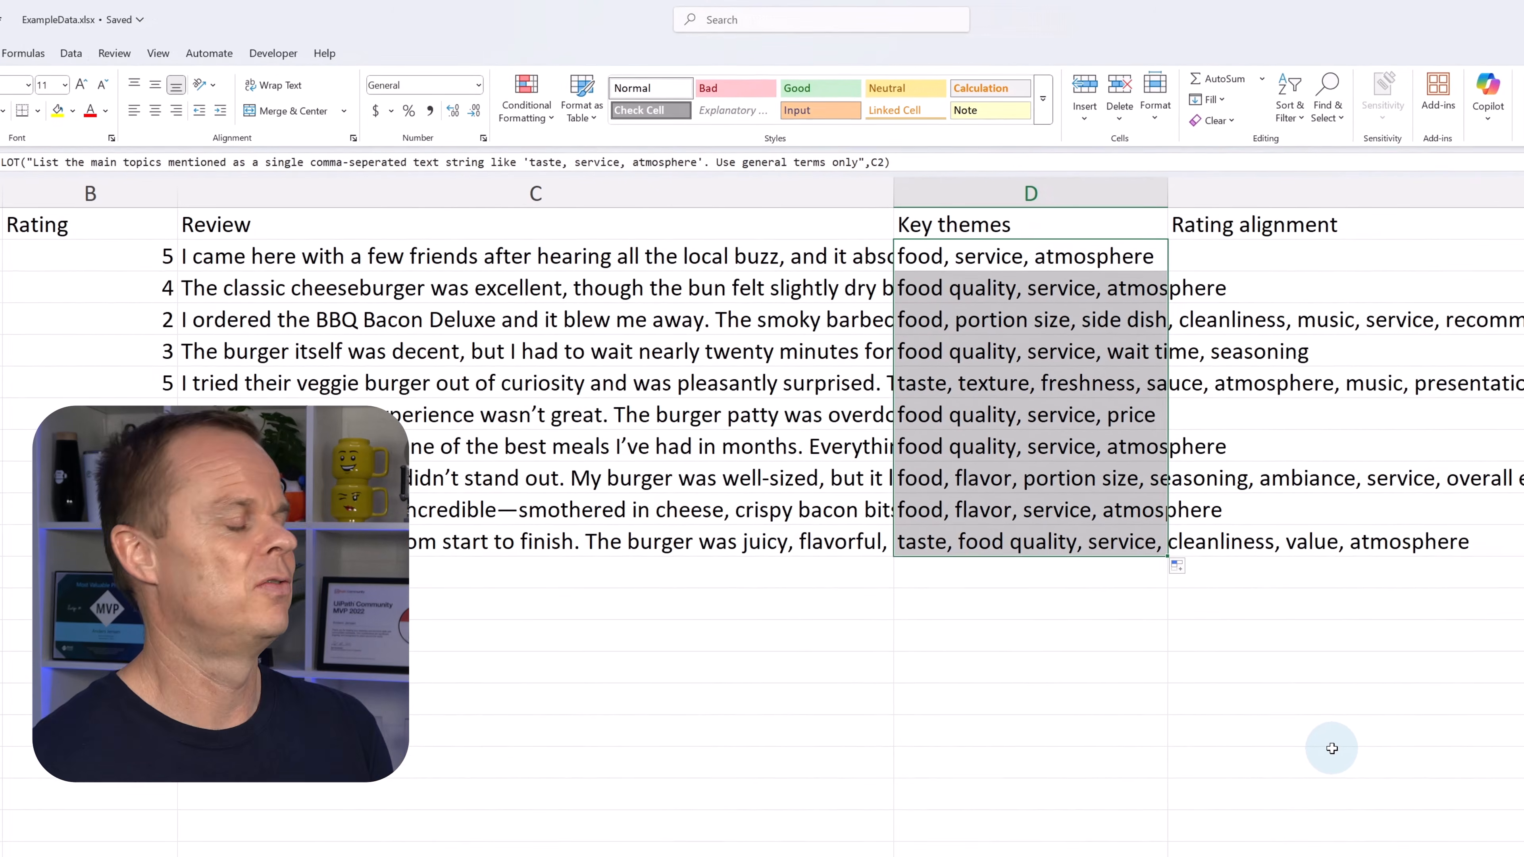
Start a COPILOT formula in E2 under Rating alignment with the prompt "Summarize if the review and rating match."
left_click(1152, 246)
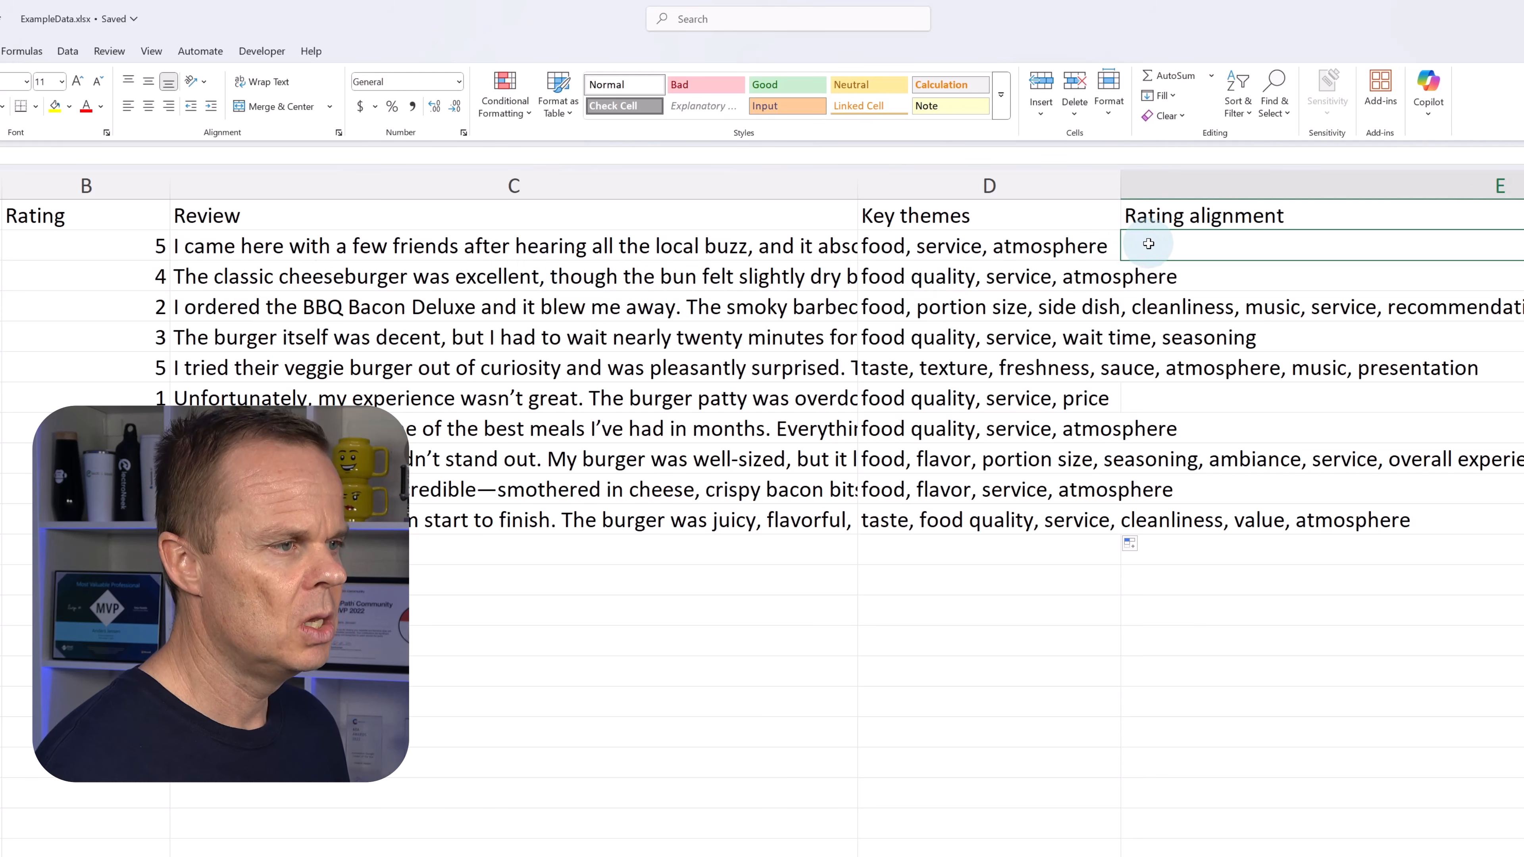
type("=CO")
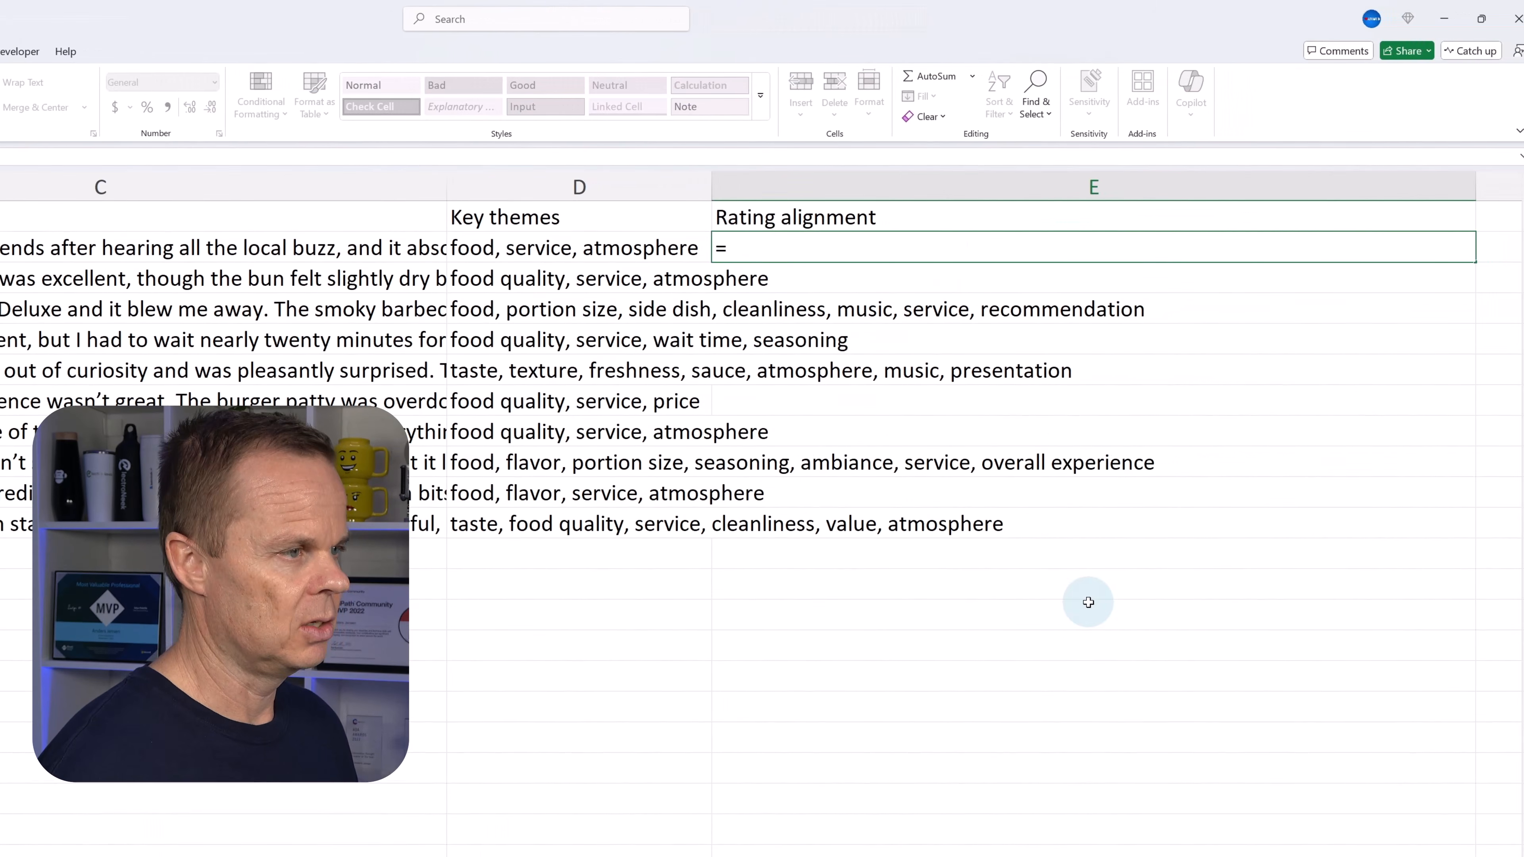
type("P")
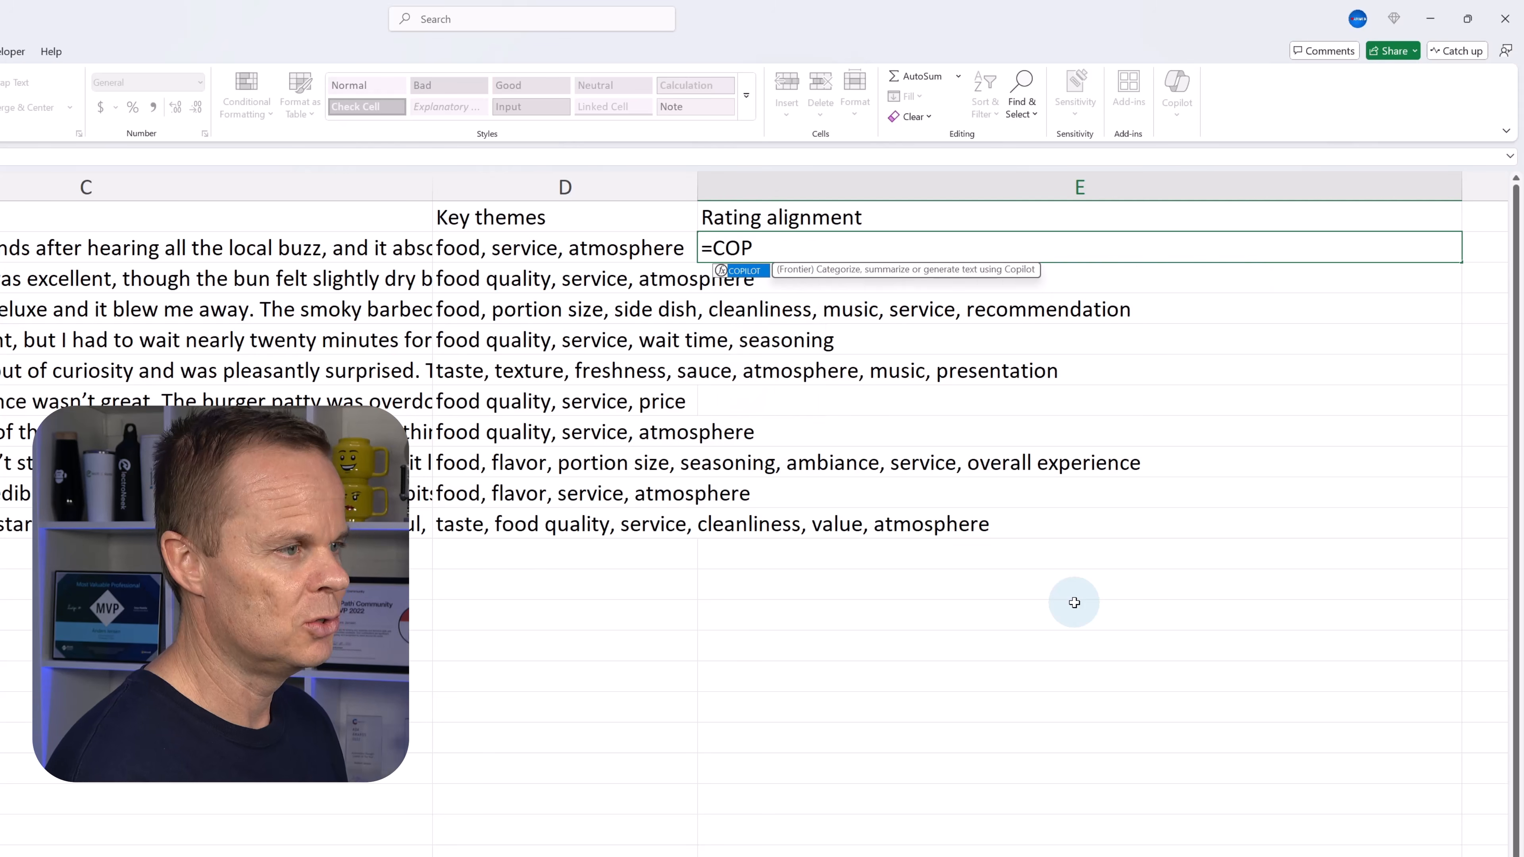
key("Tab")
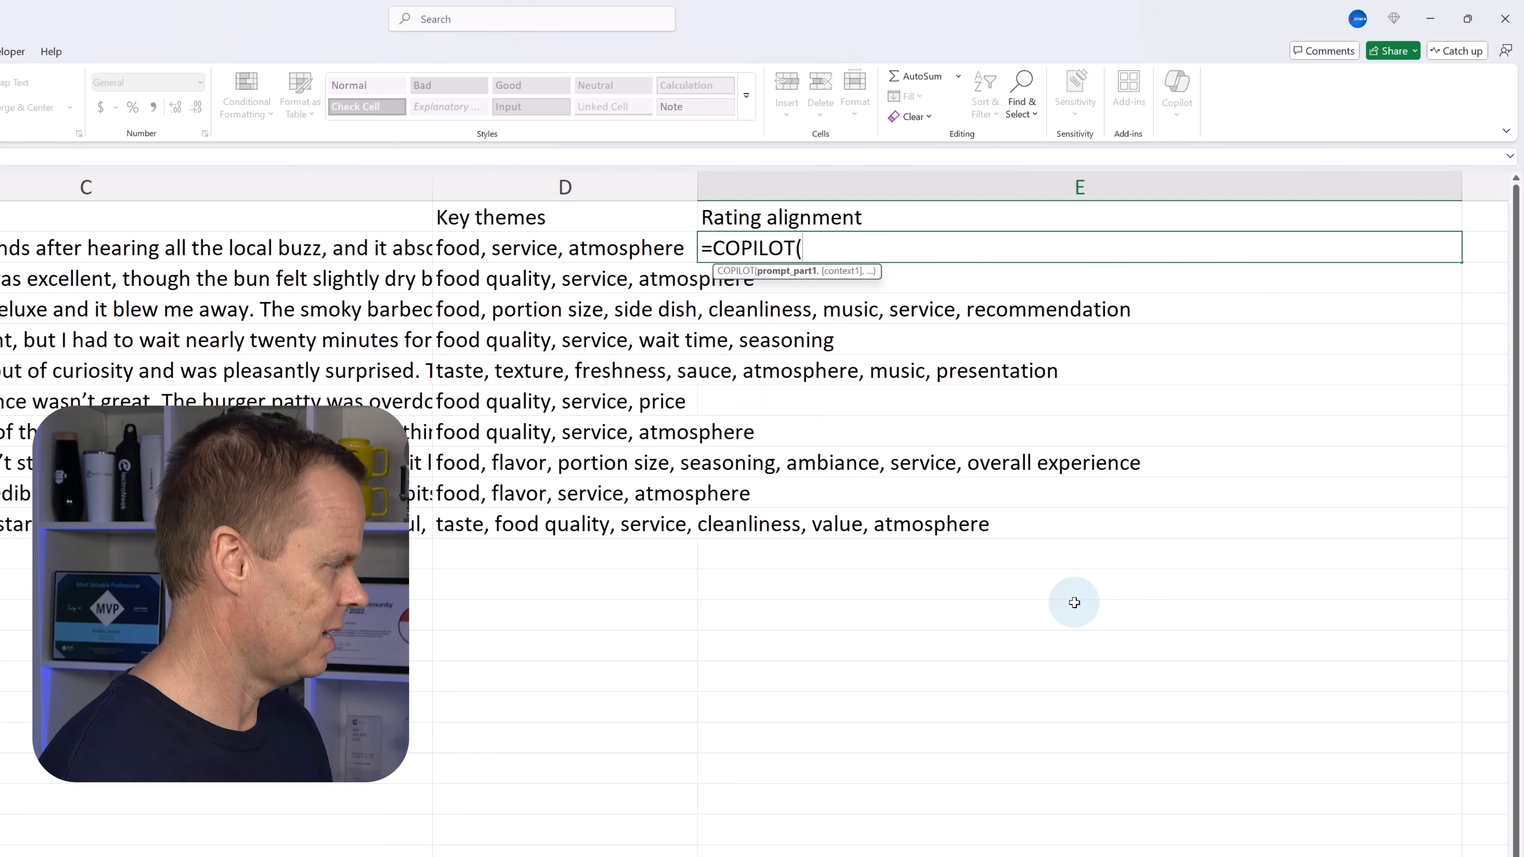
type("\"Sum")
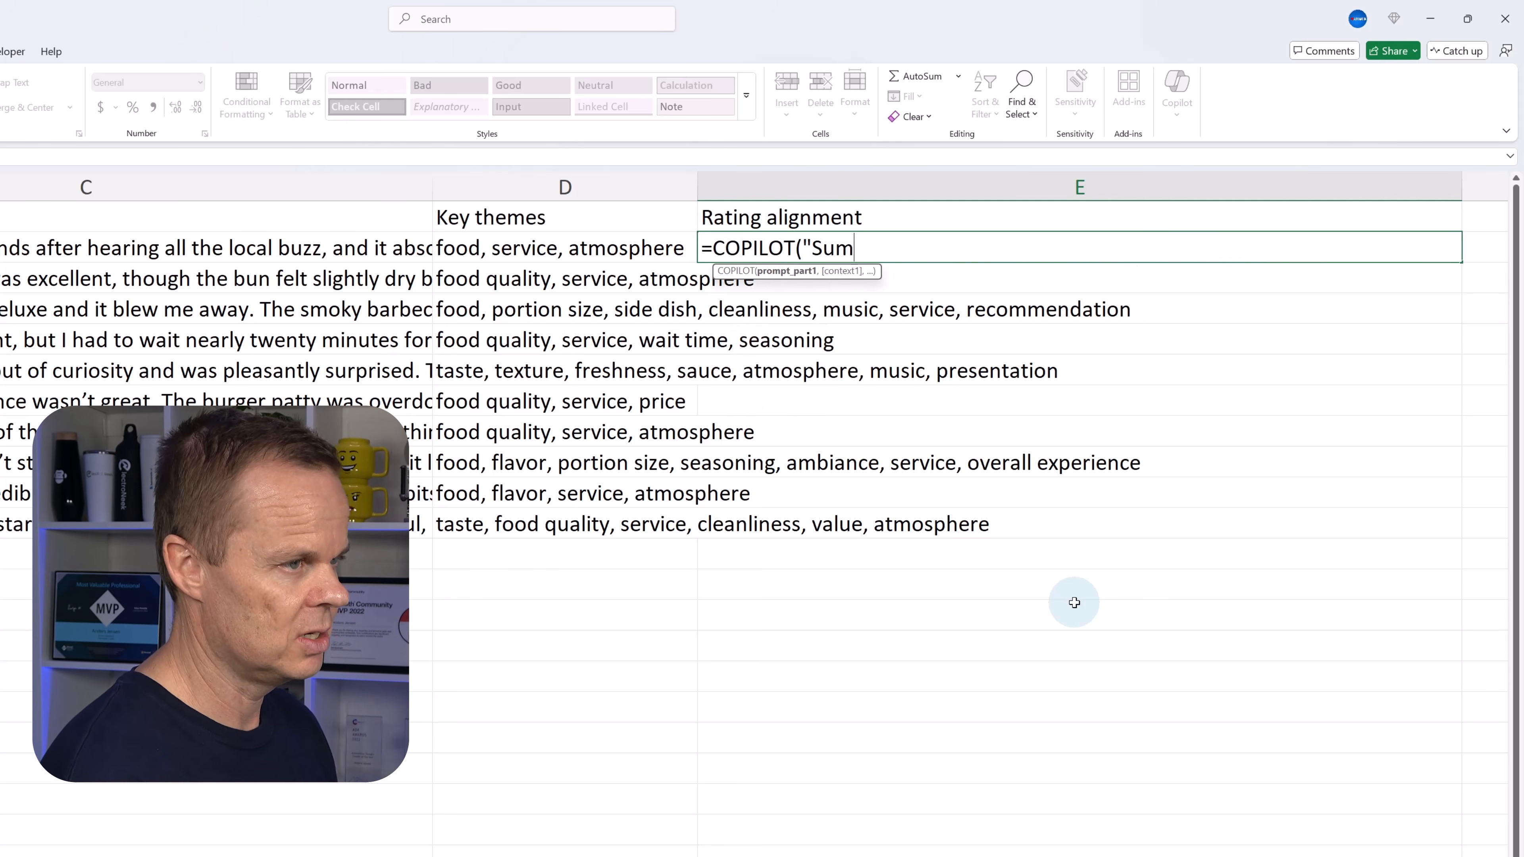
type("marize if")
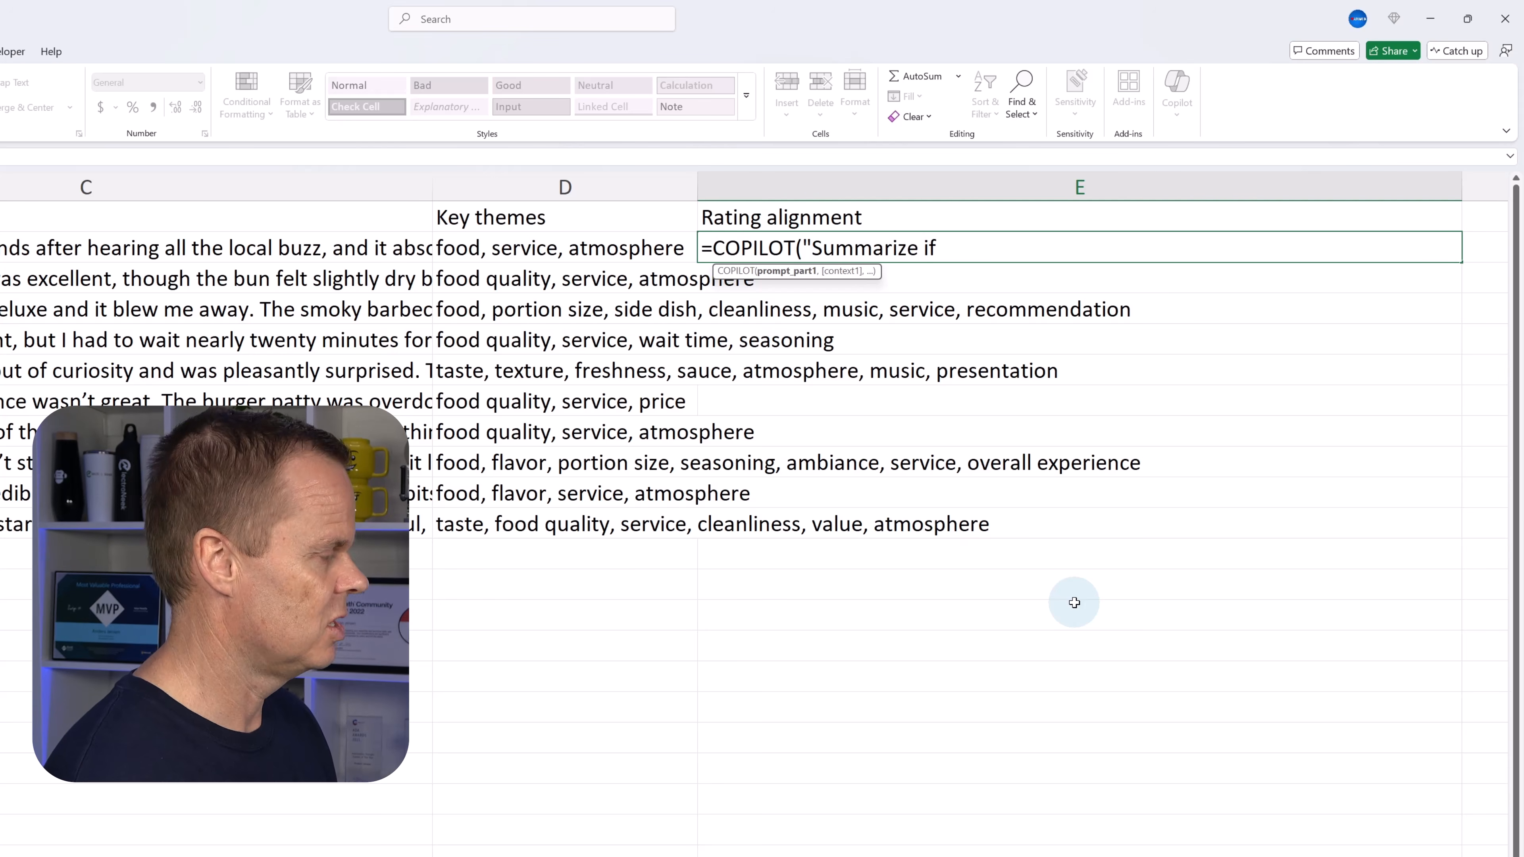
type(" the review a")
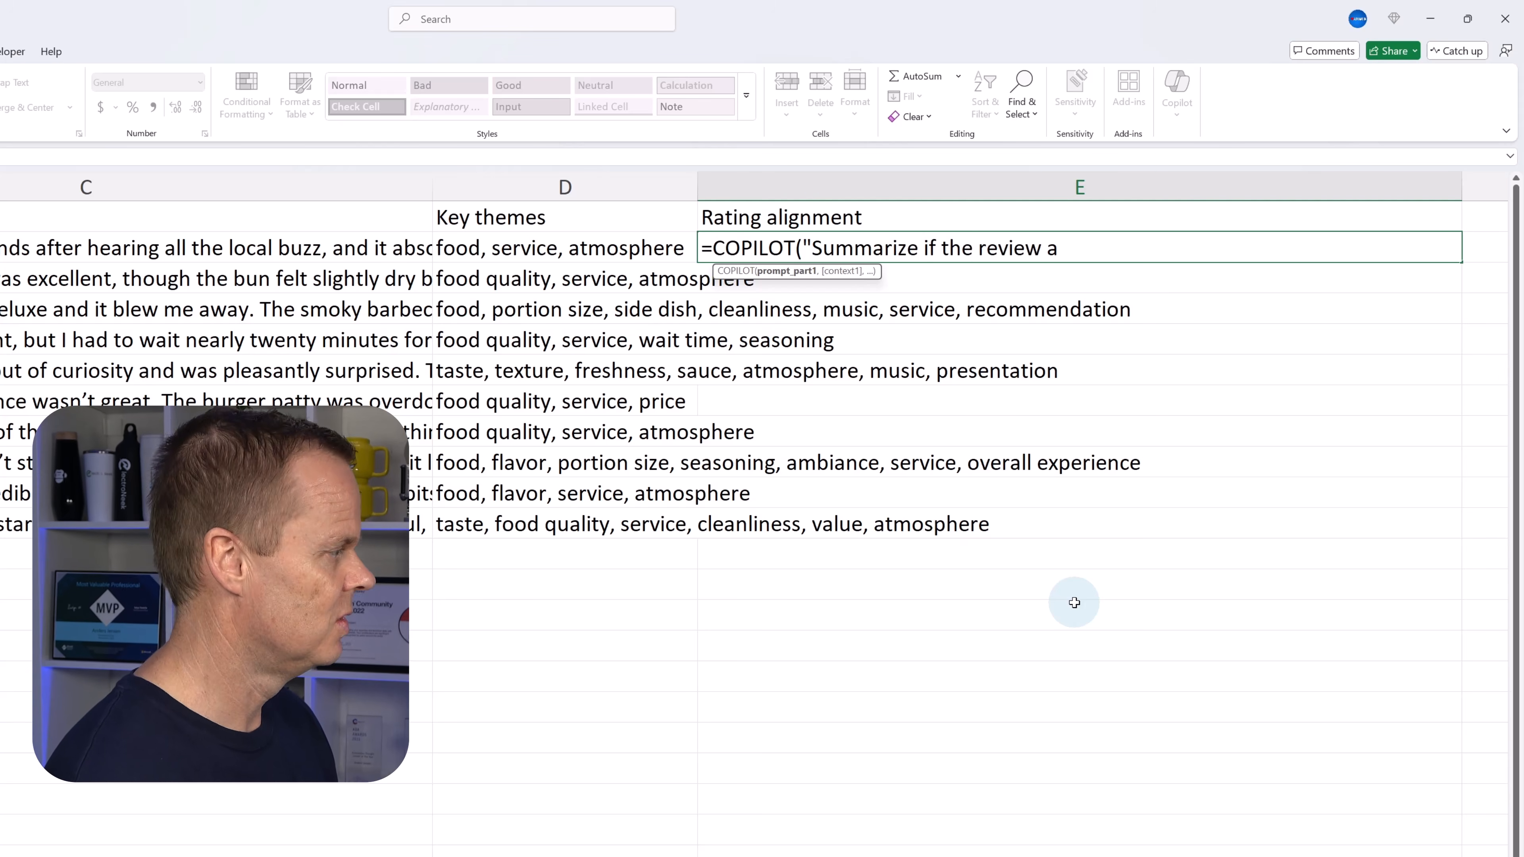
type("nd rating match. Reply br")
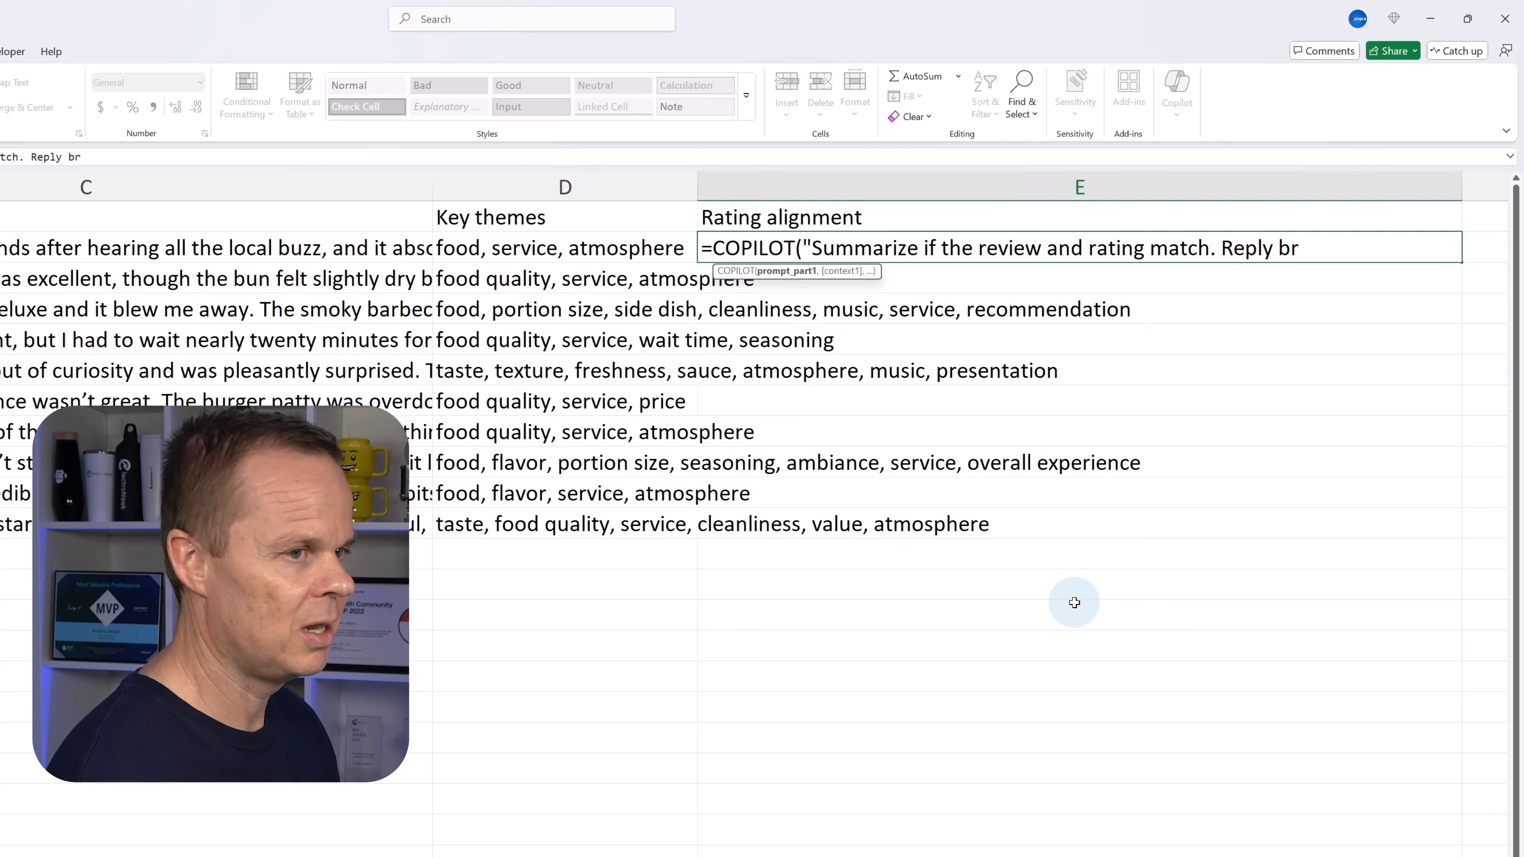
Extend E2's prompt with "Reply briefly with 'Match' or 'Mismatch' and one short reason."
type("iefly w")
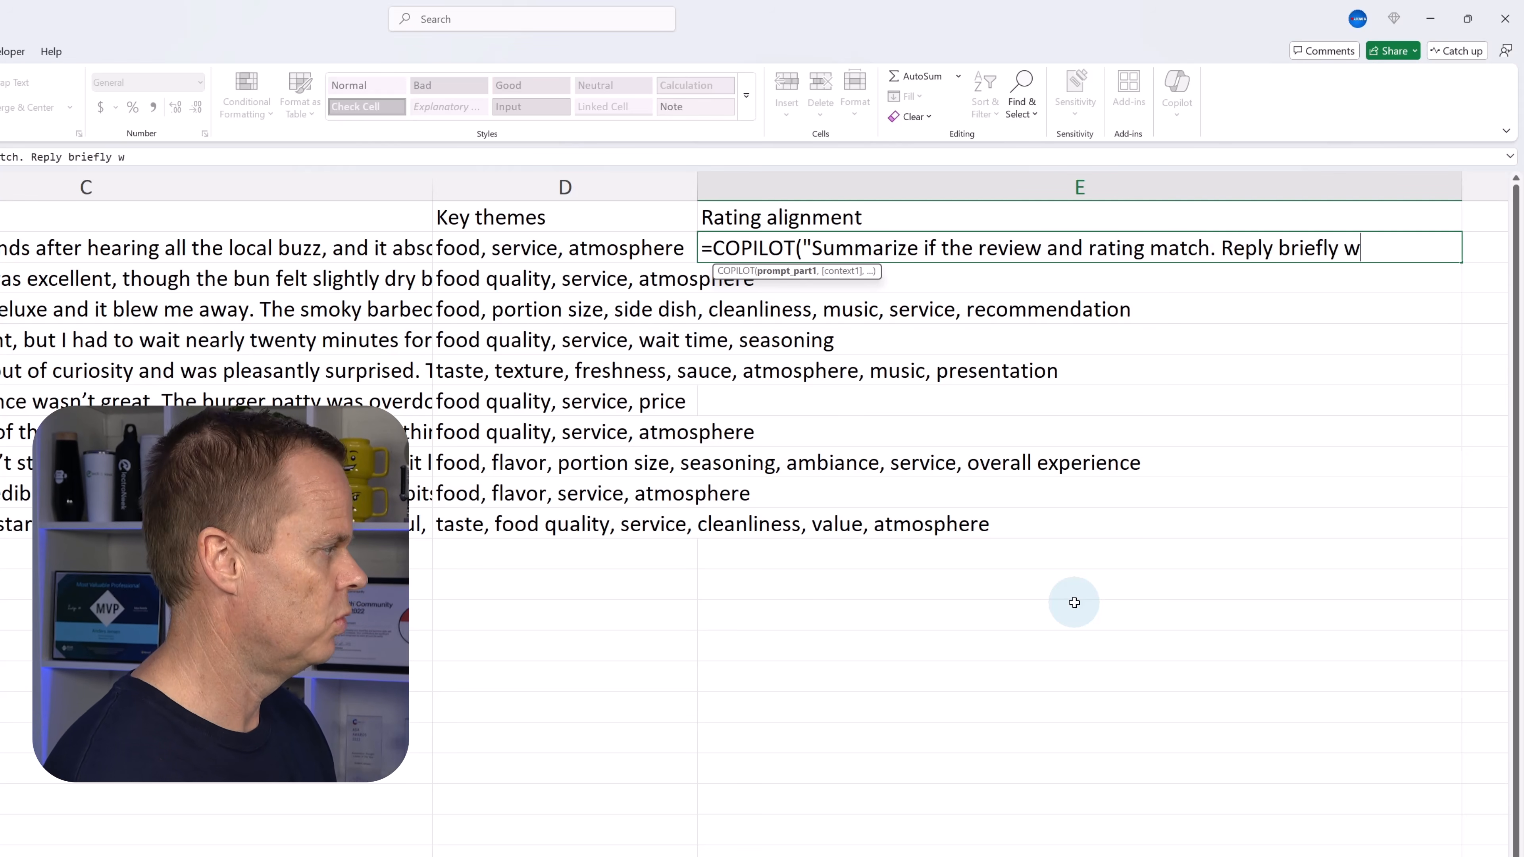
type("ith 'Match' o")
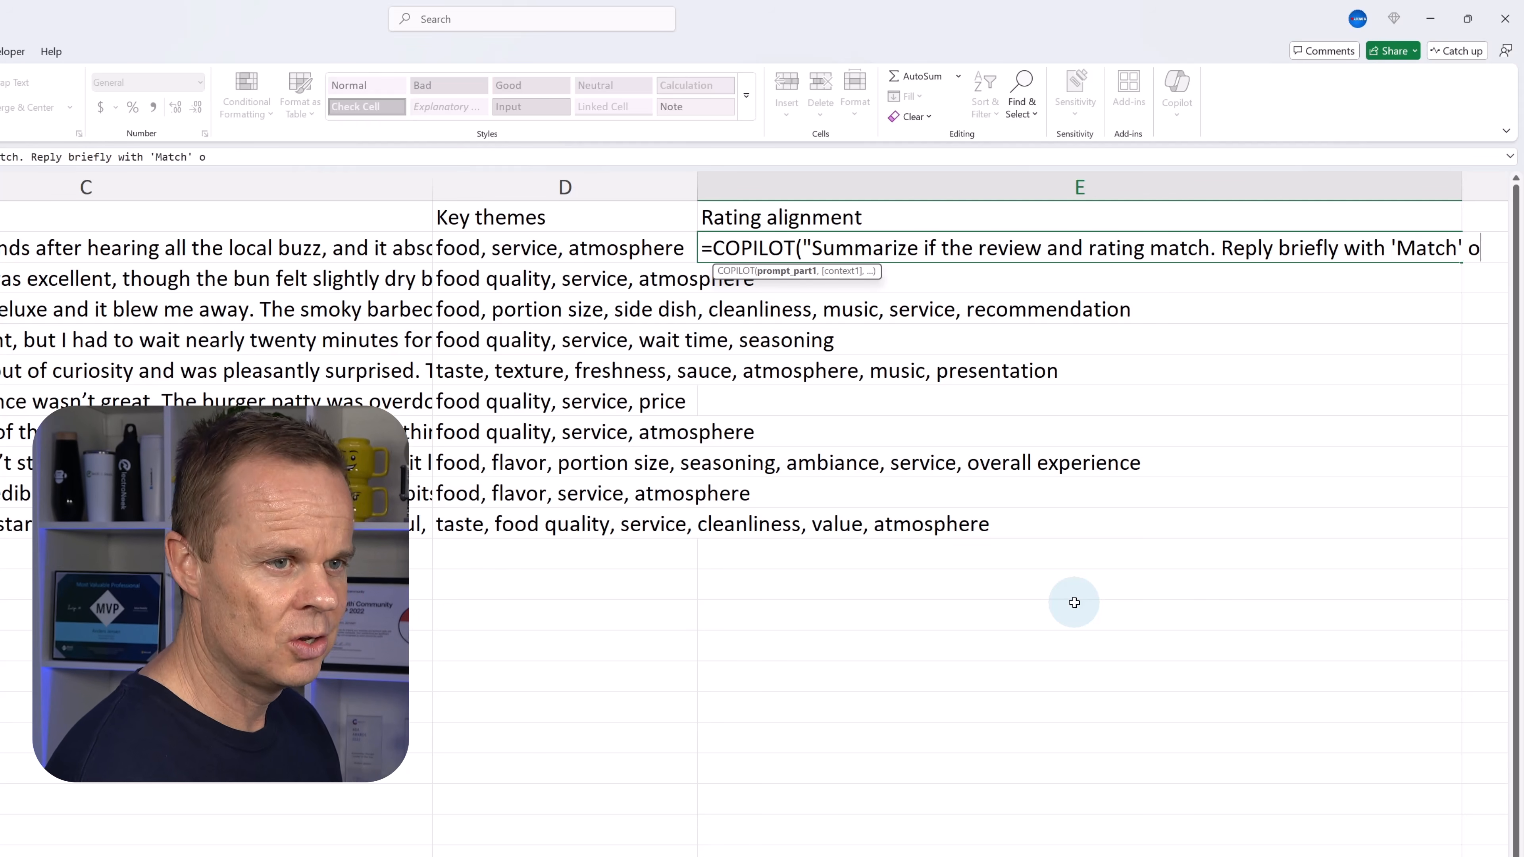
type("r 'M")
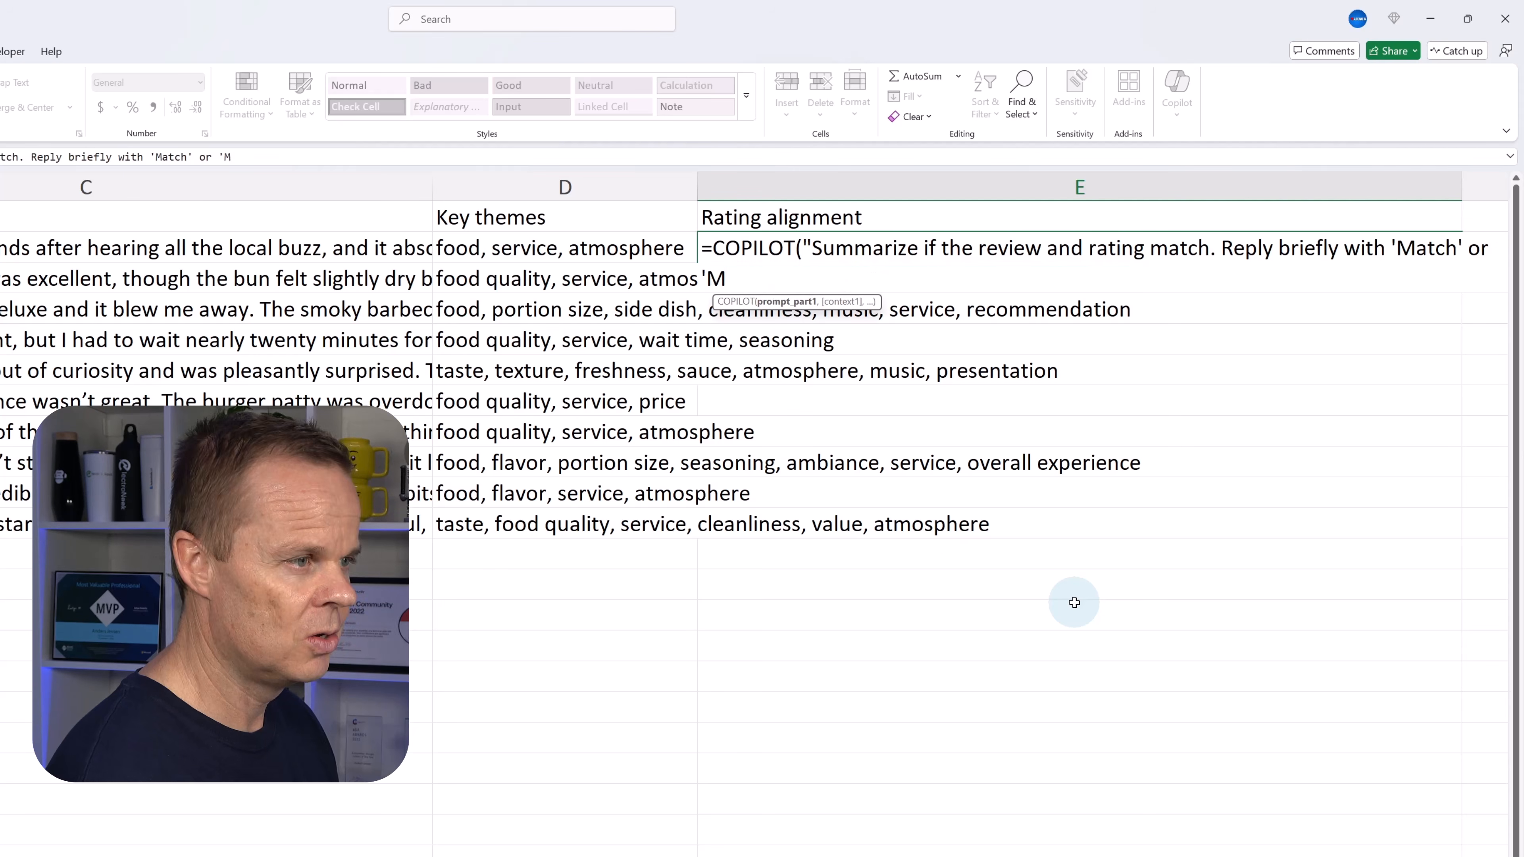
type("ismatch'")
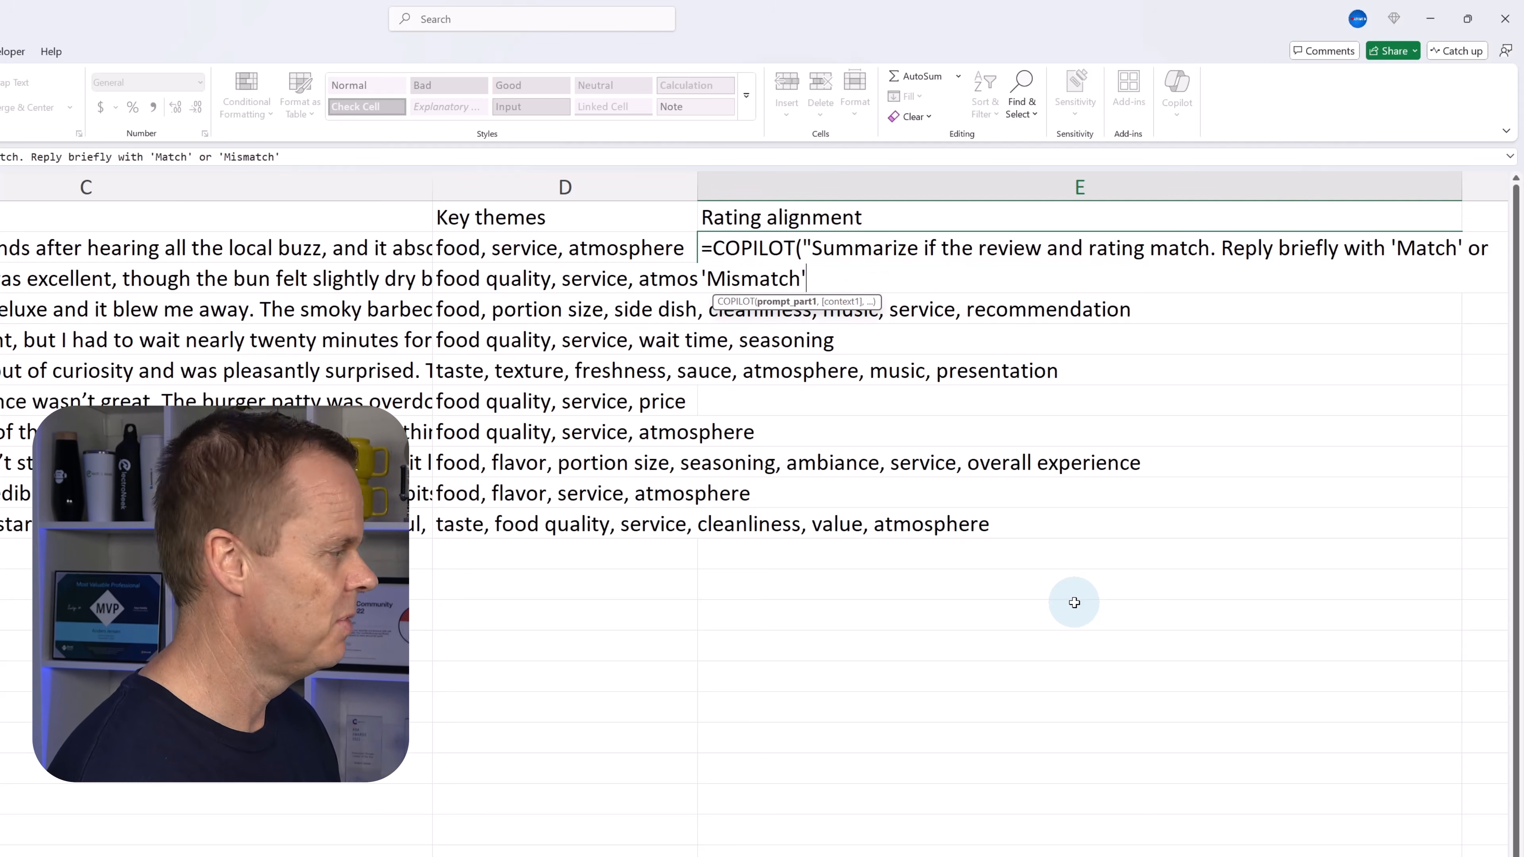
type(" and one sh")
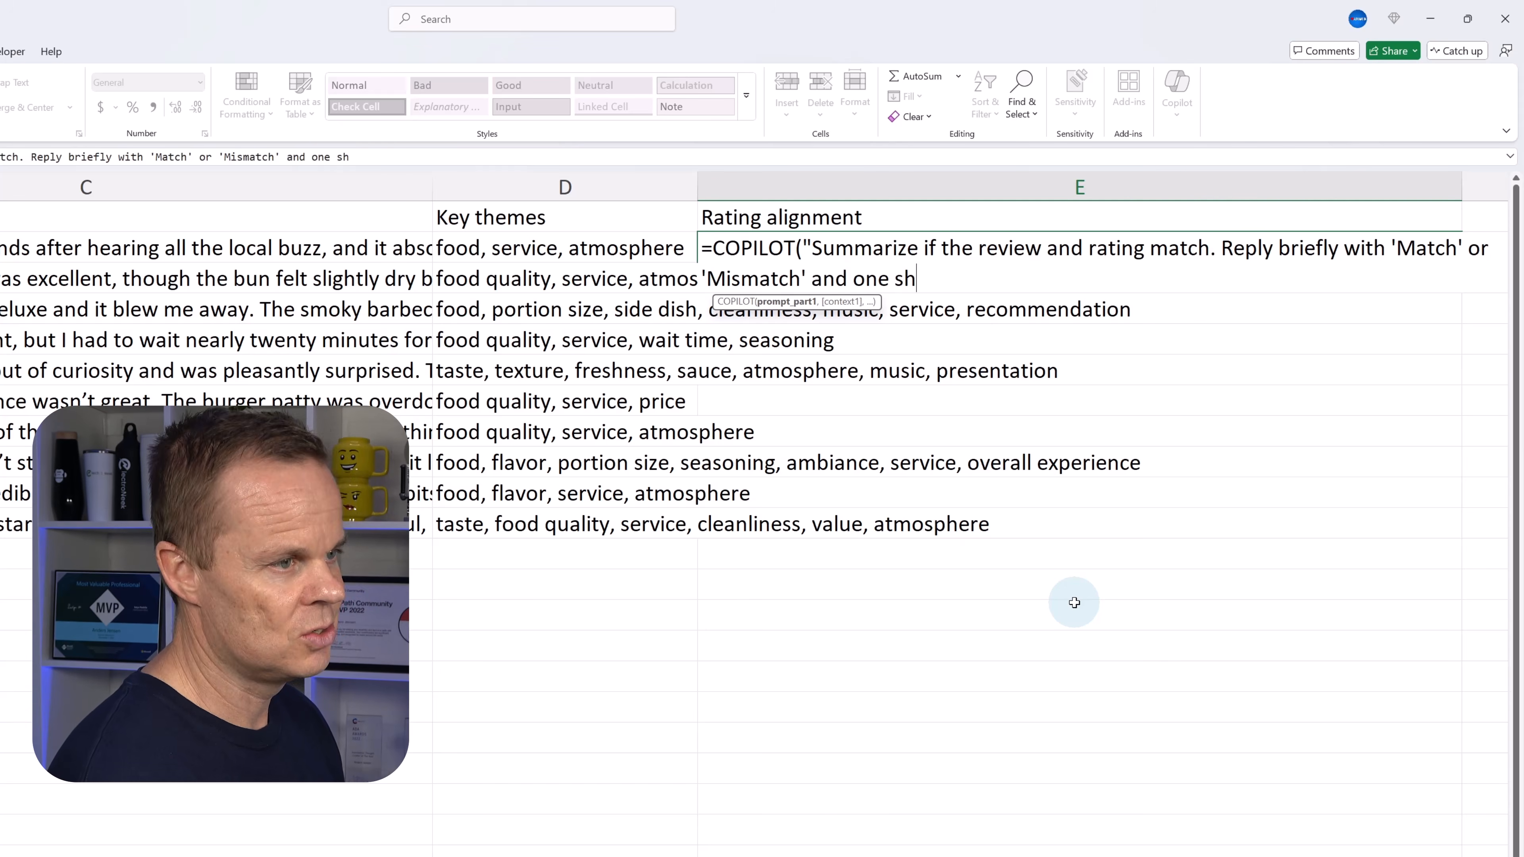
type("ort reason. H")
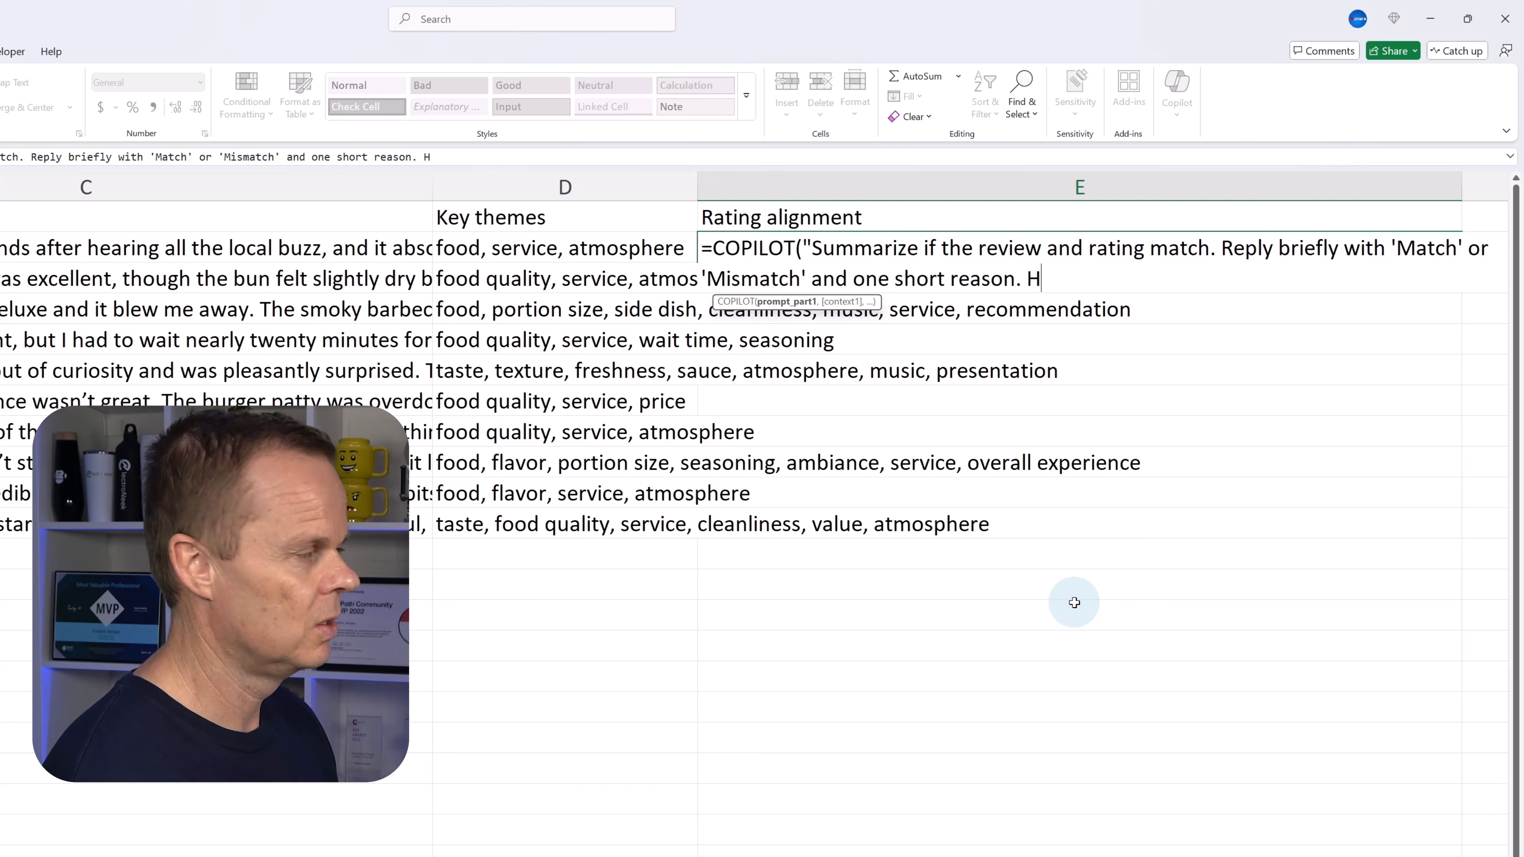
Complete E2's first prompt part with "Here is the rating (1 is very bad and 5 is very good)" and reference B2 as its context
type("ere is the")
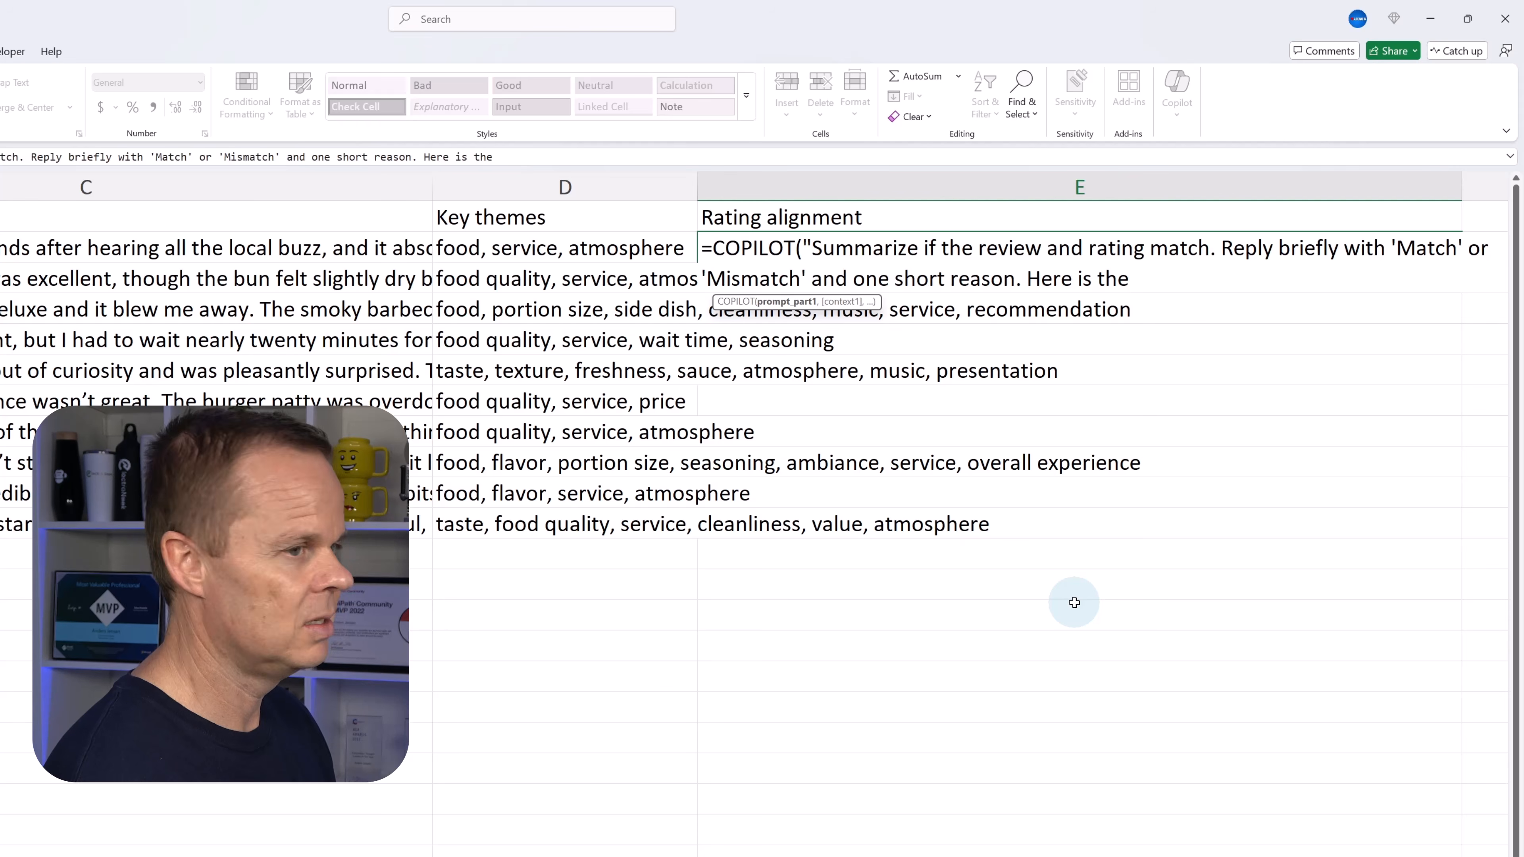
type(" rating (")
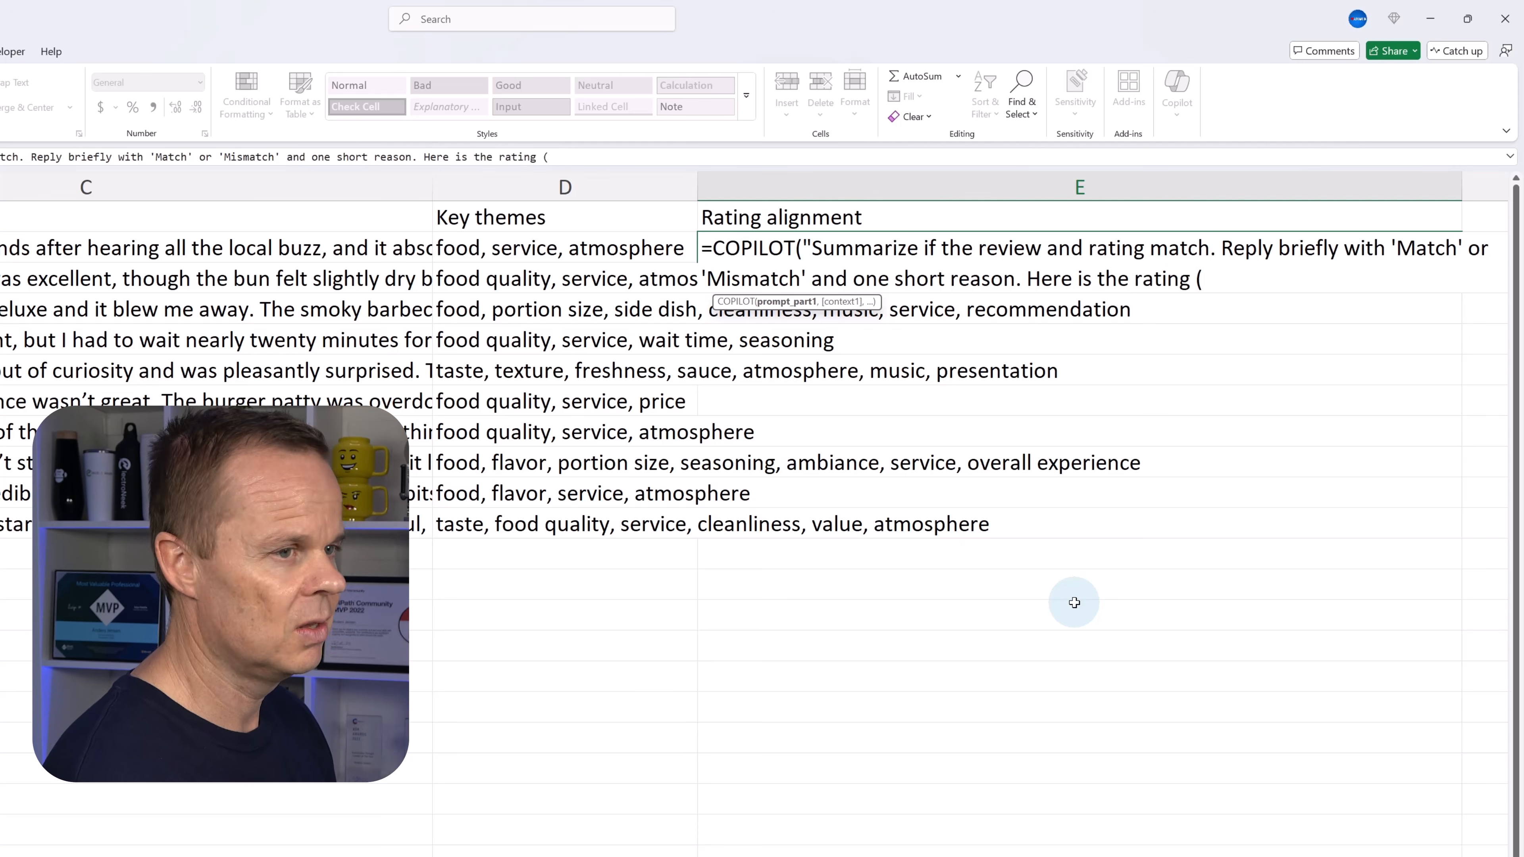
type("1 is ")
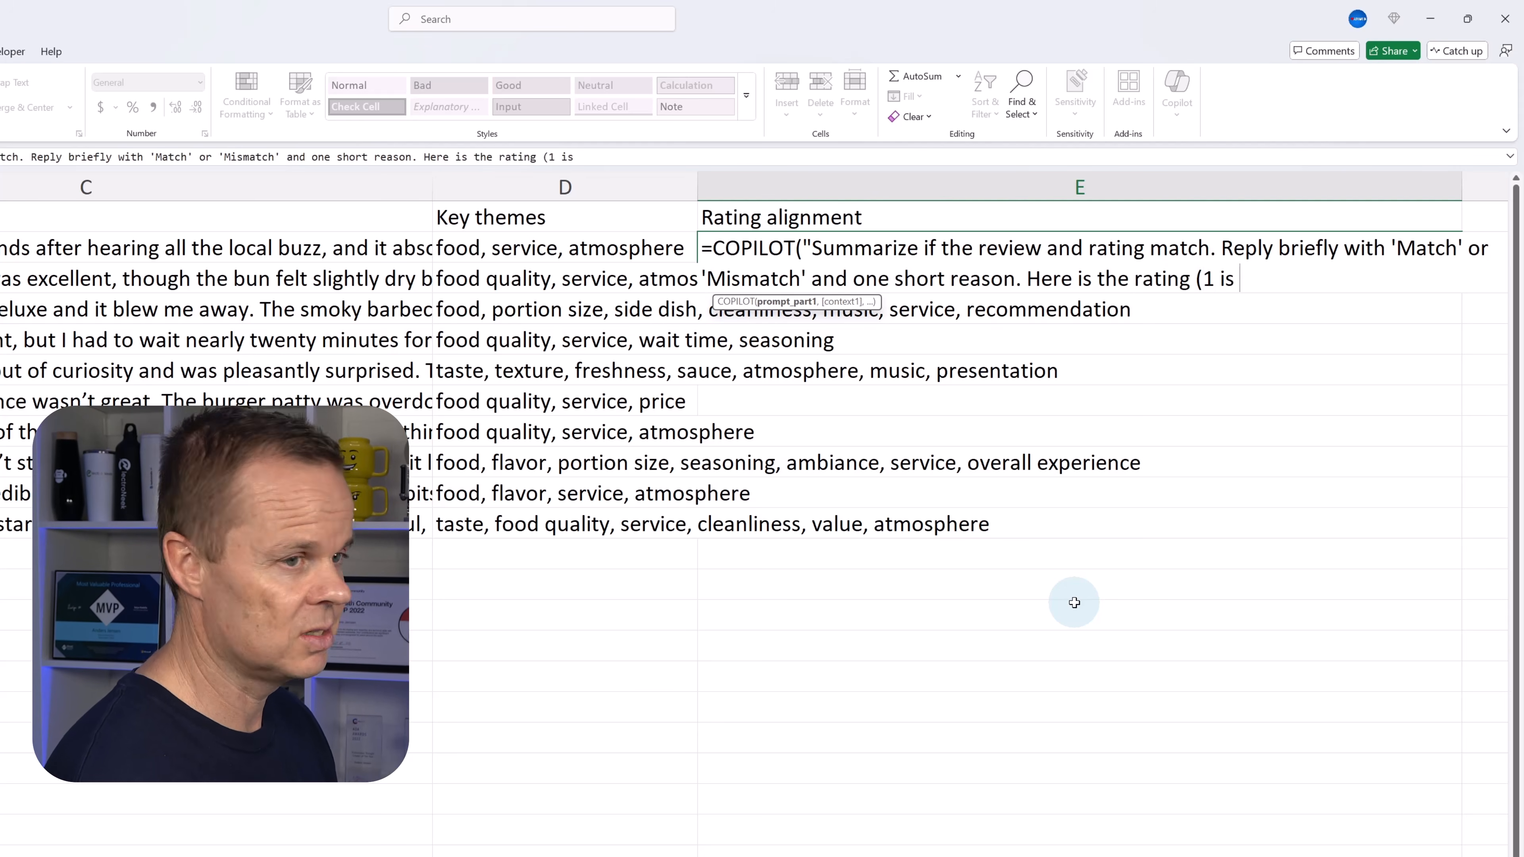
type("very bad and")
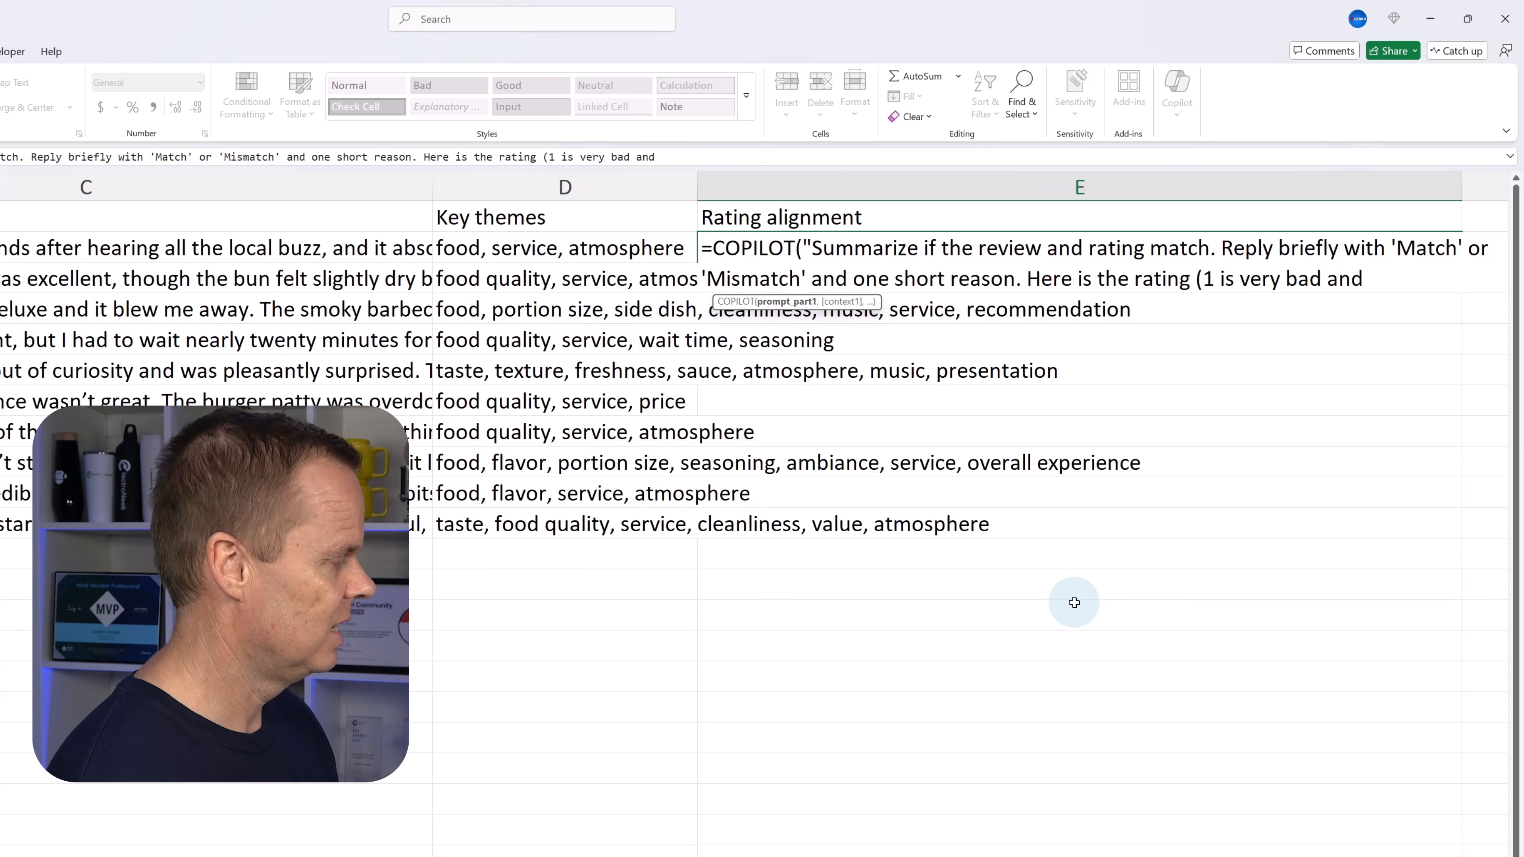
type(" 5 is very good)")
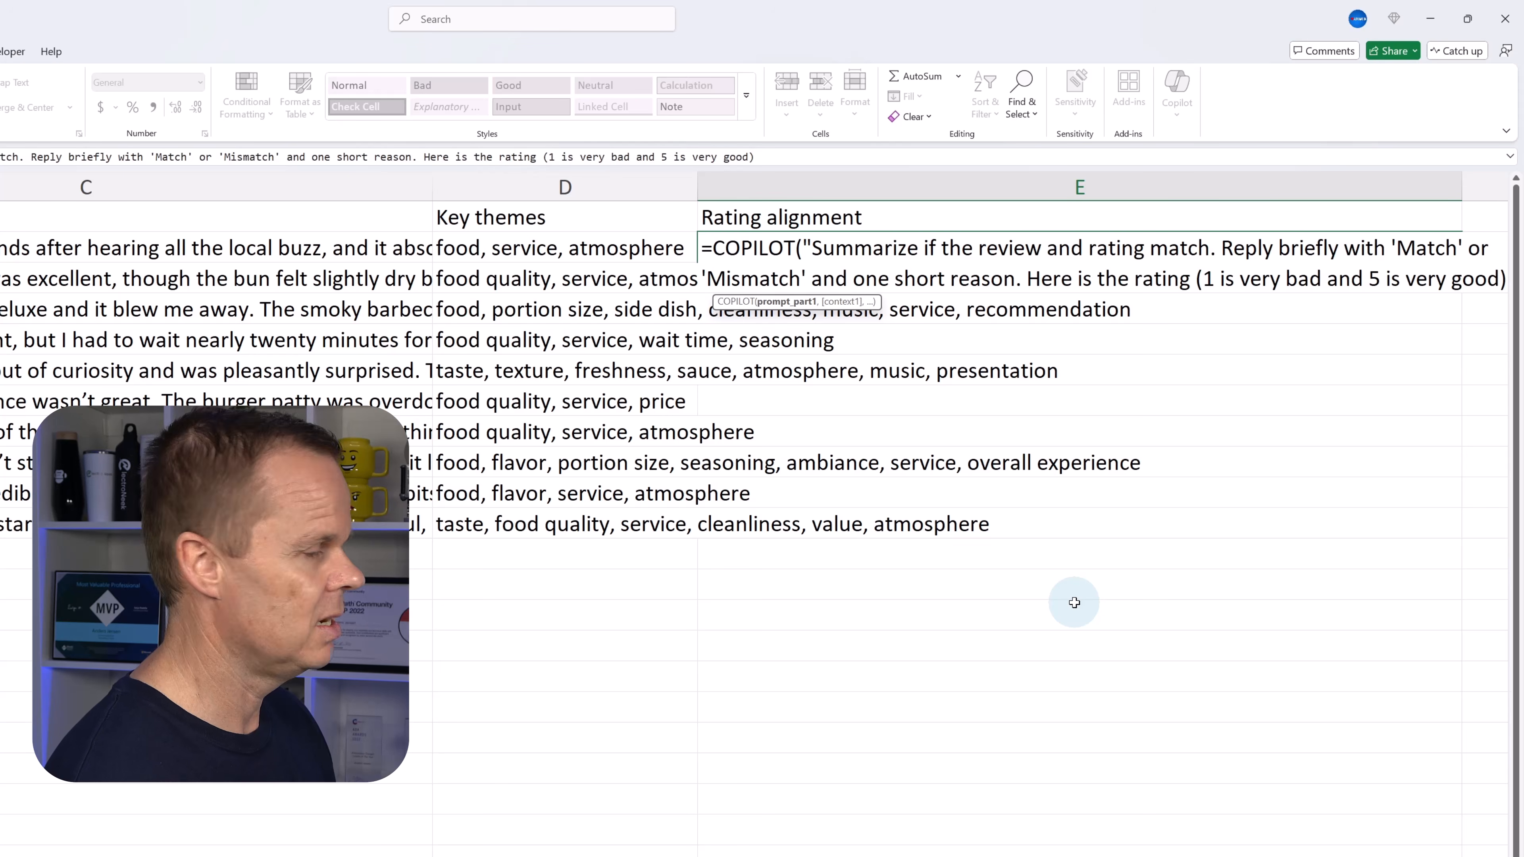
type("\"")
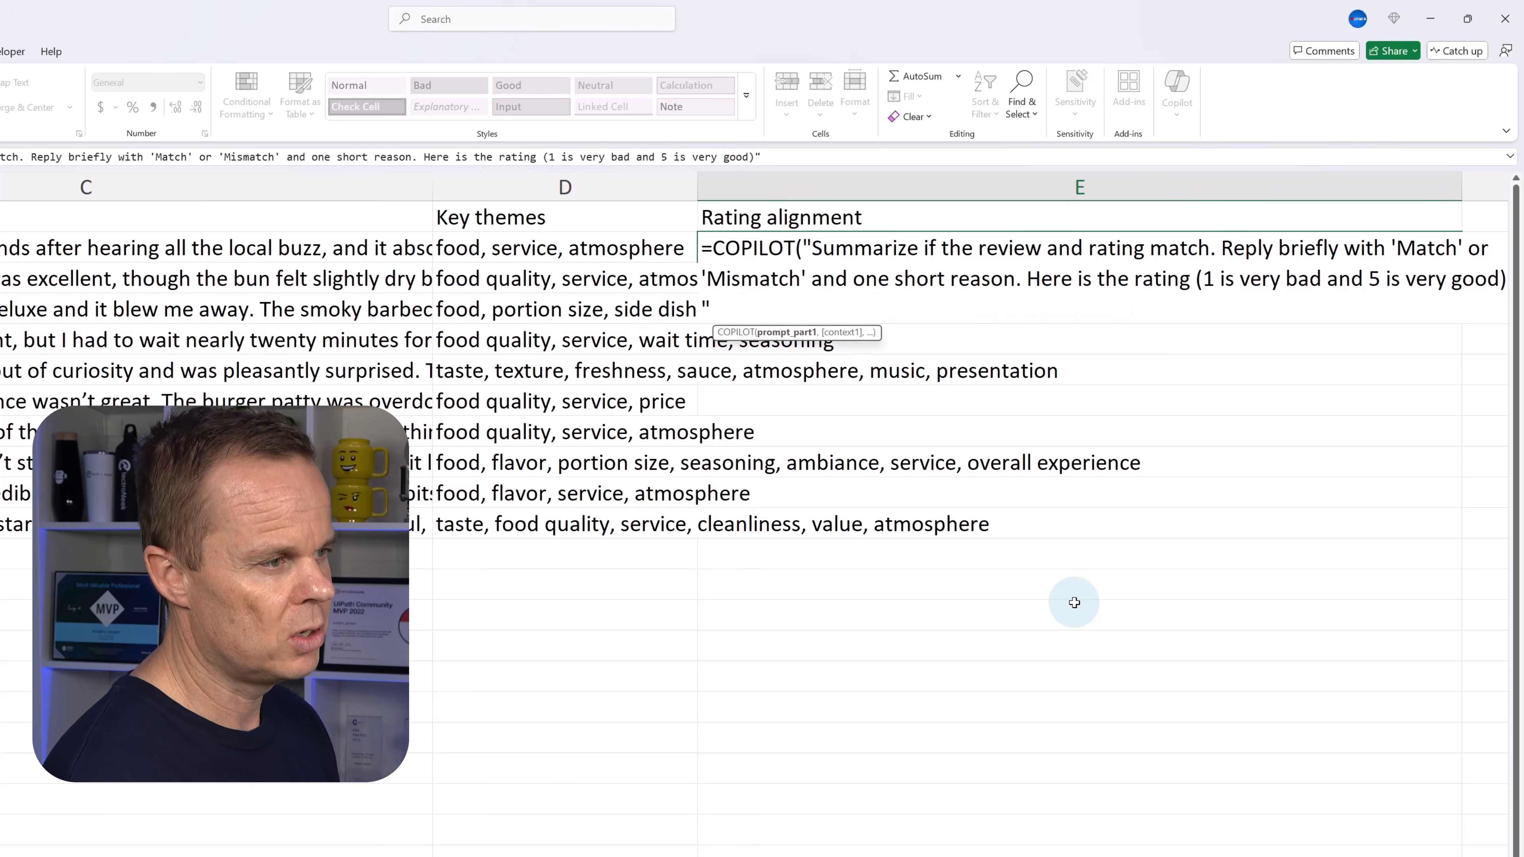
type(",")
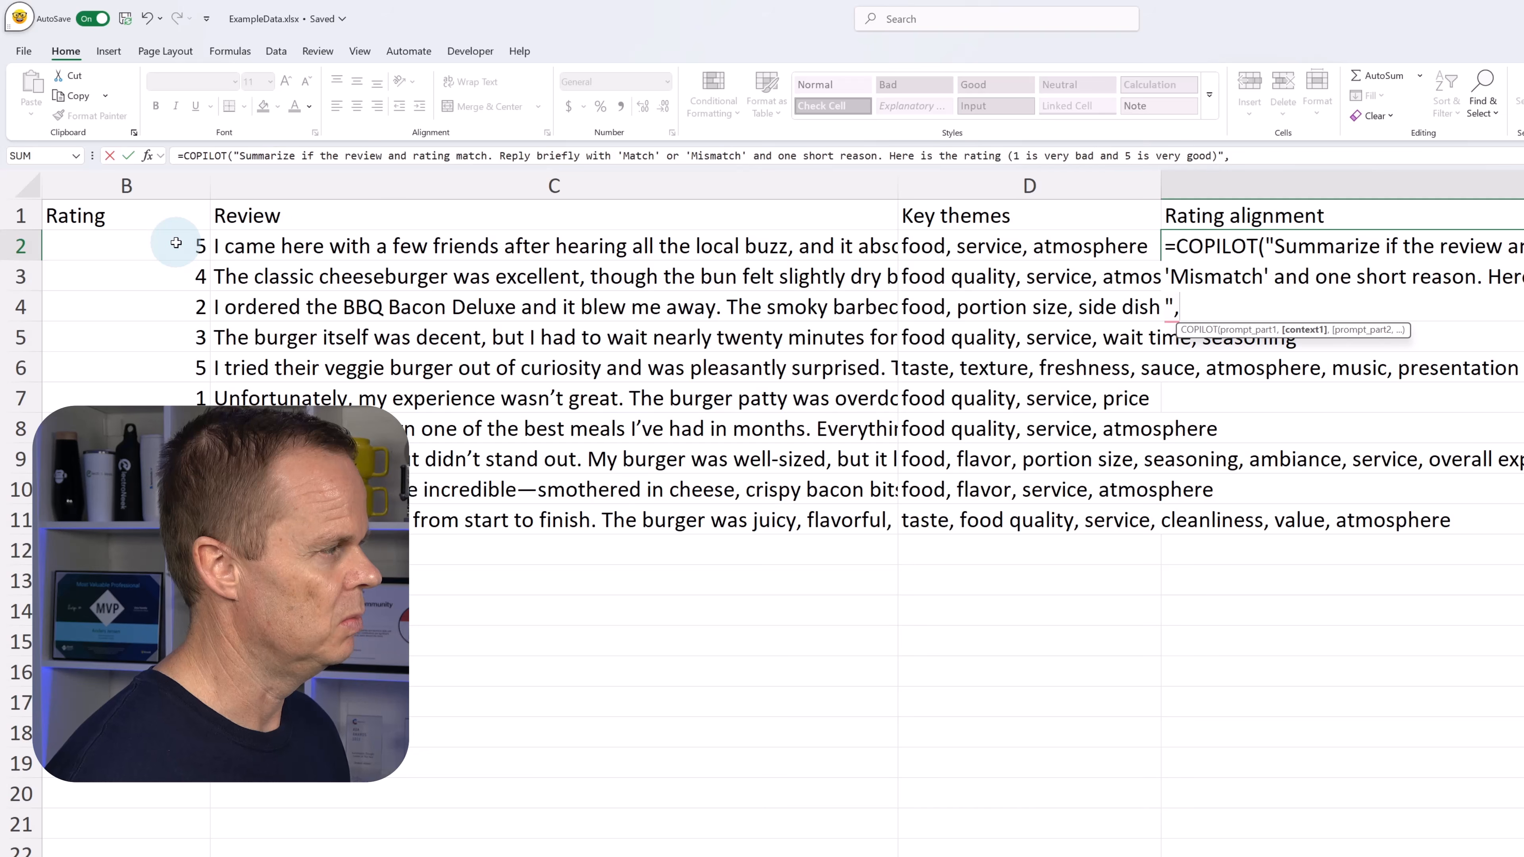
left_click(176, 243)
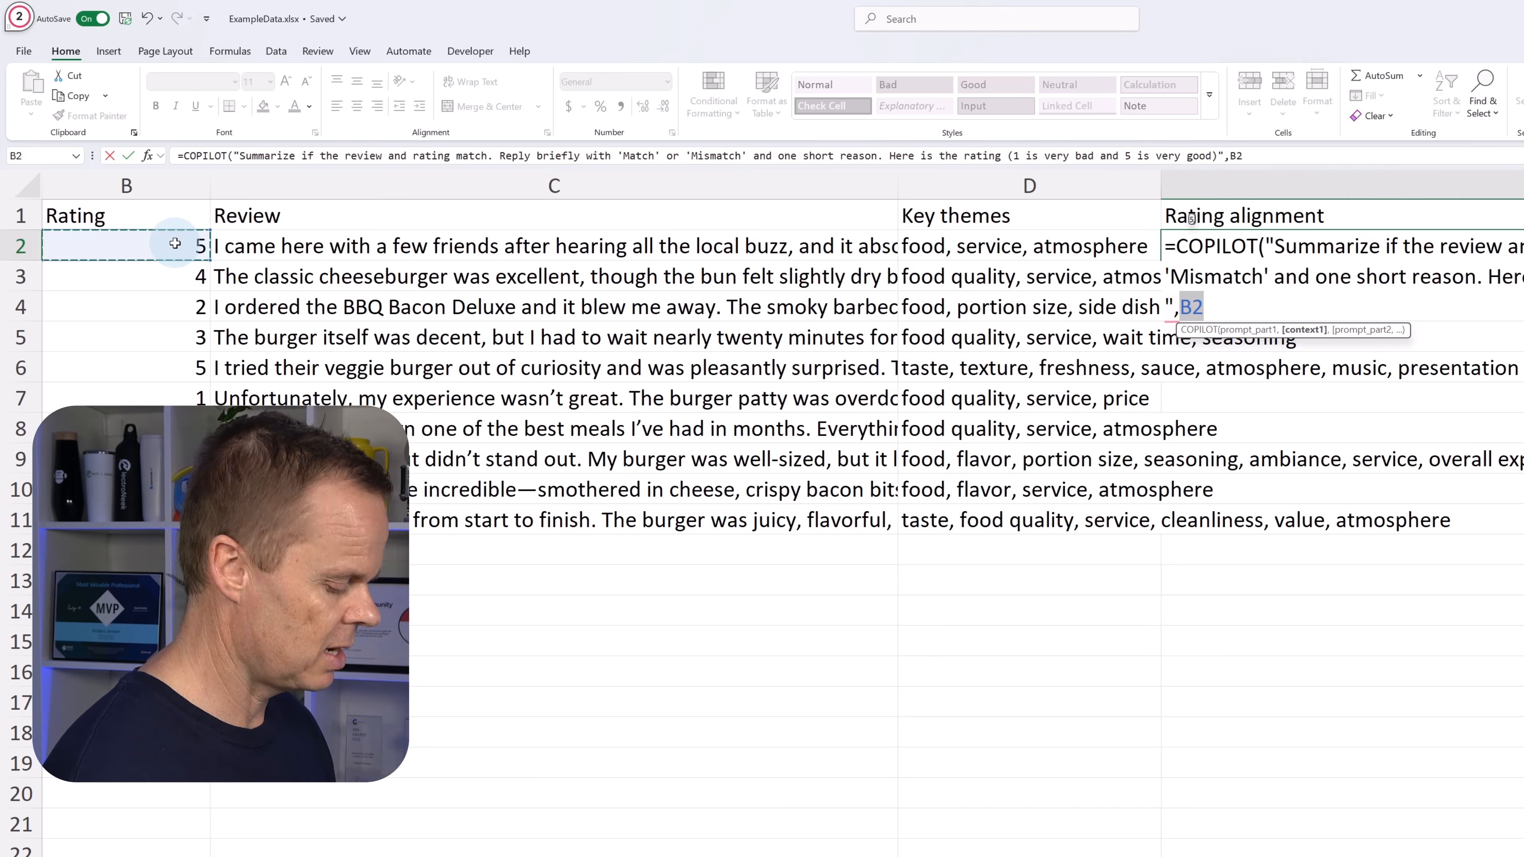
Add the second prompt part "Here is the review" with C2 as its context and enter the E2 formula
type(",")
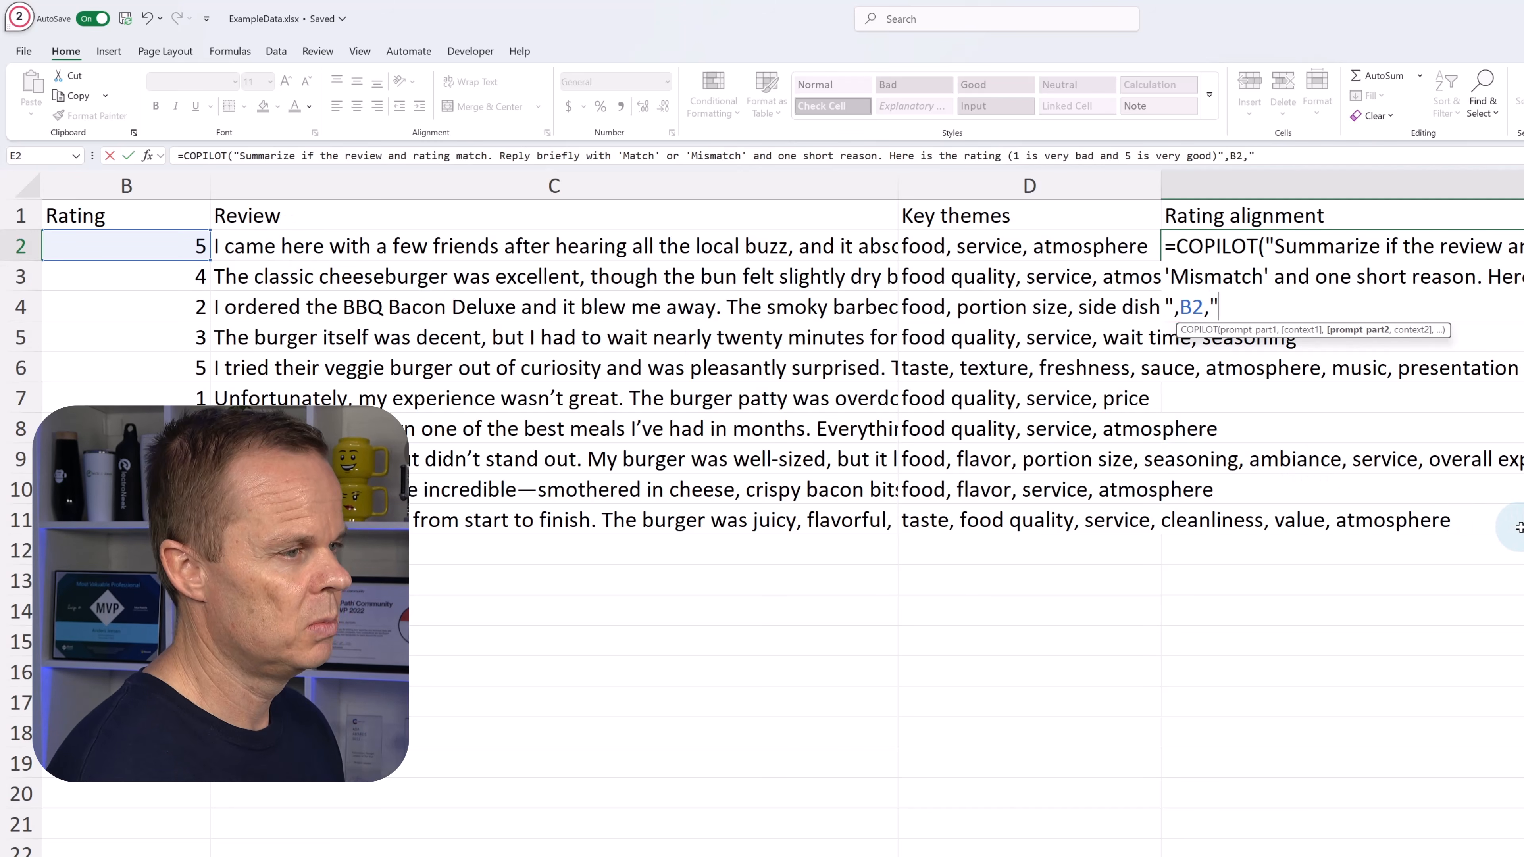
type("\"Here is the r")
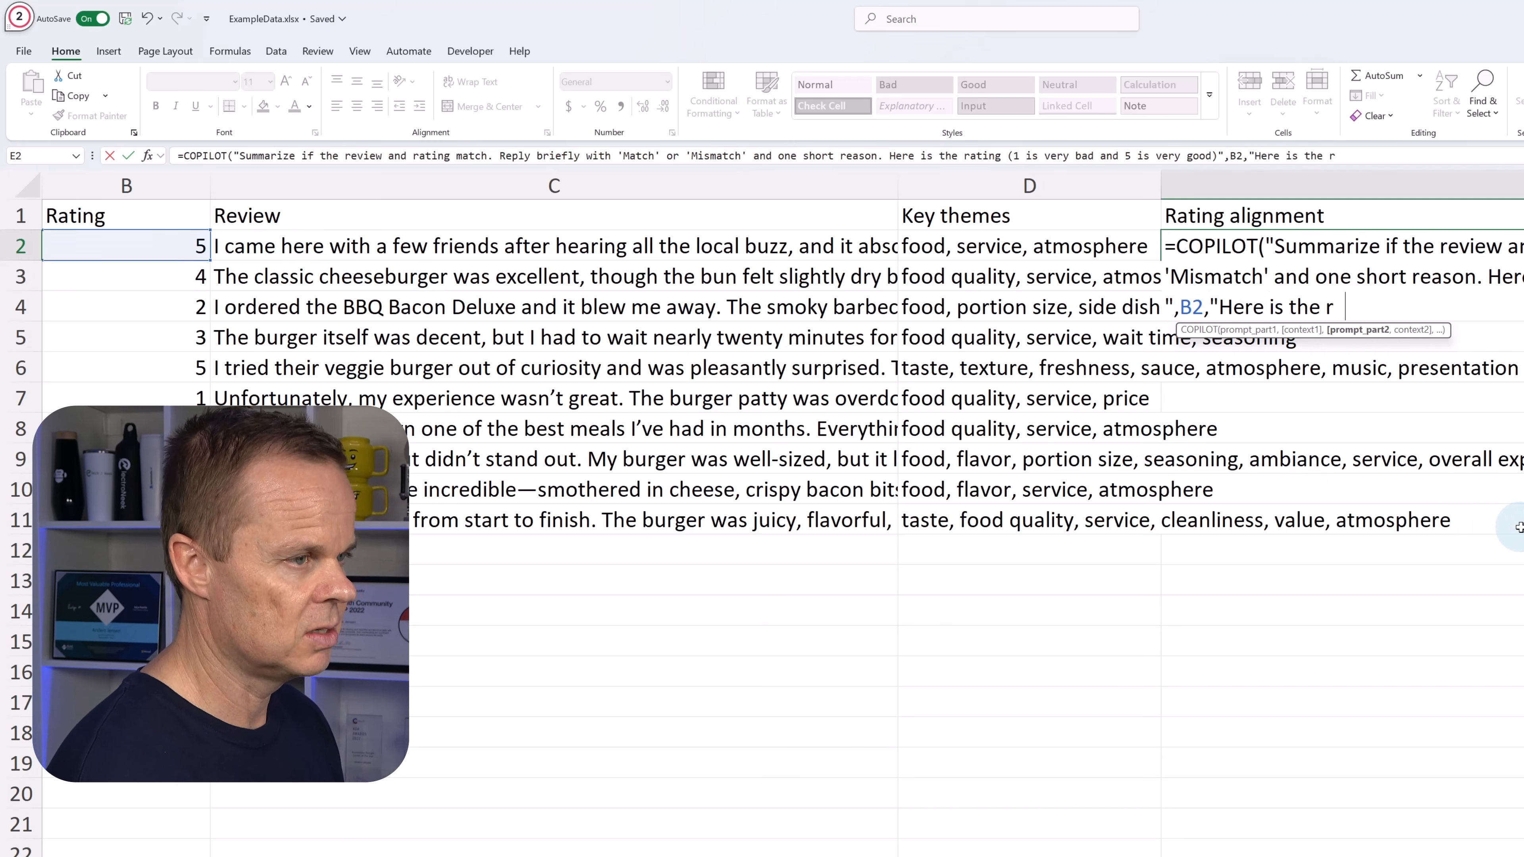
type("eview\",")
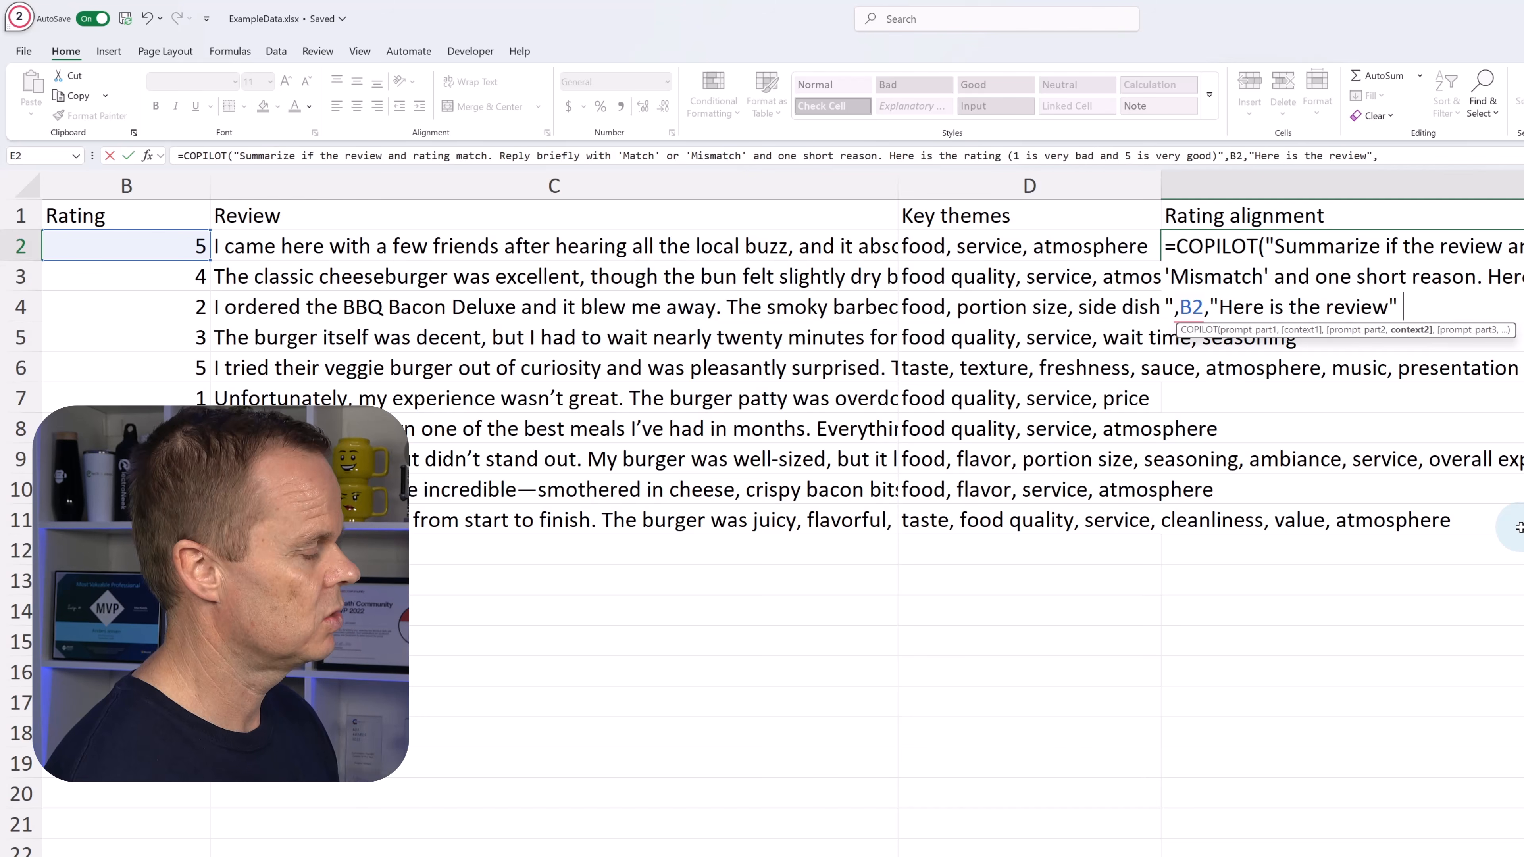
left_click(753, 243)
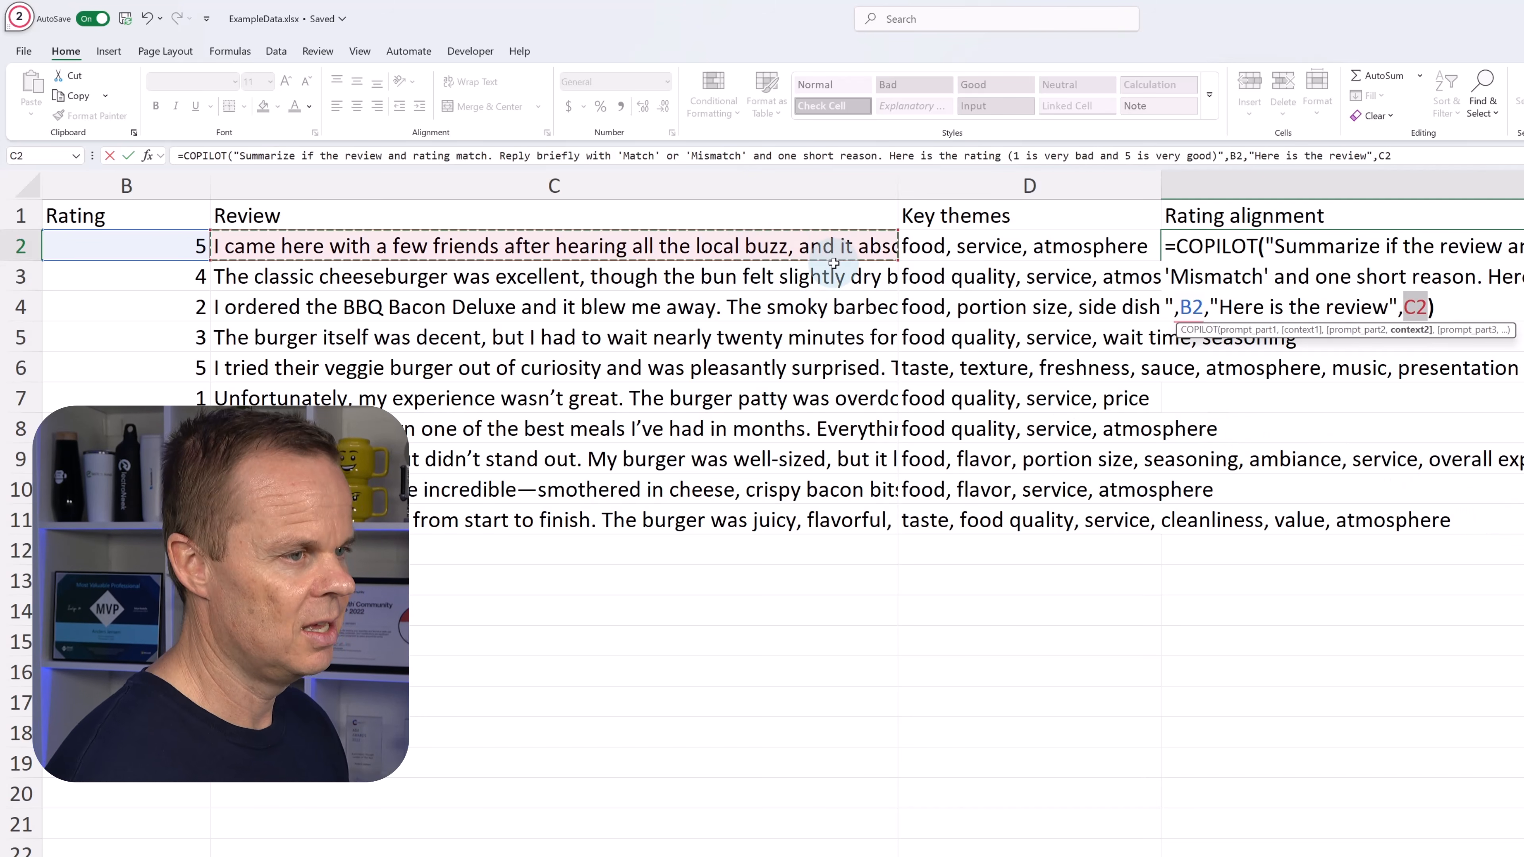
key("Return")
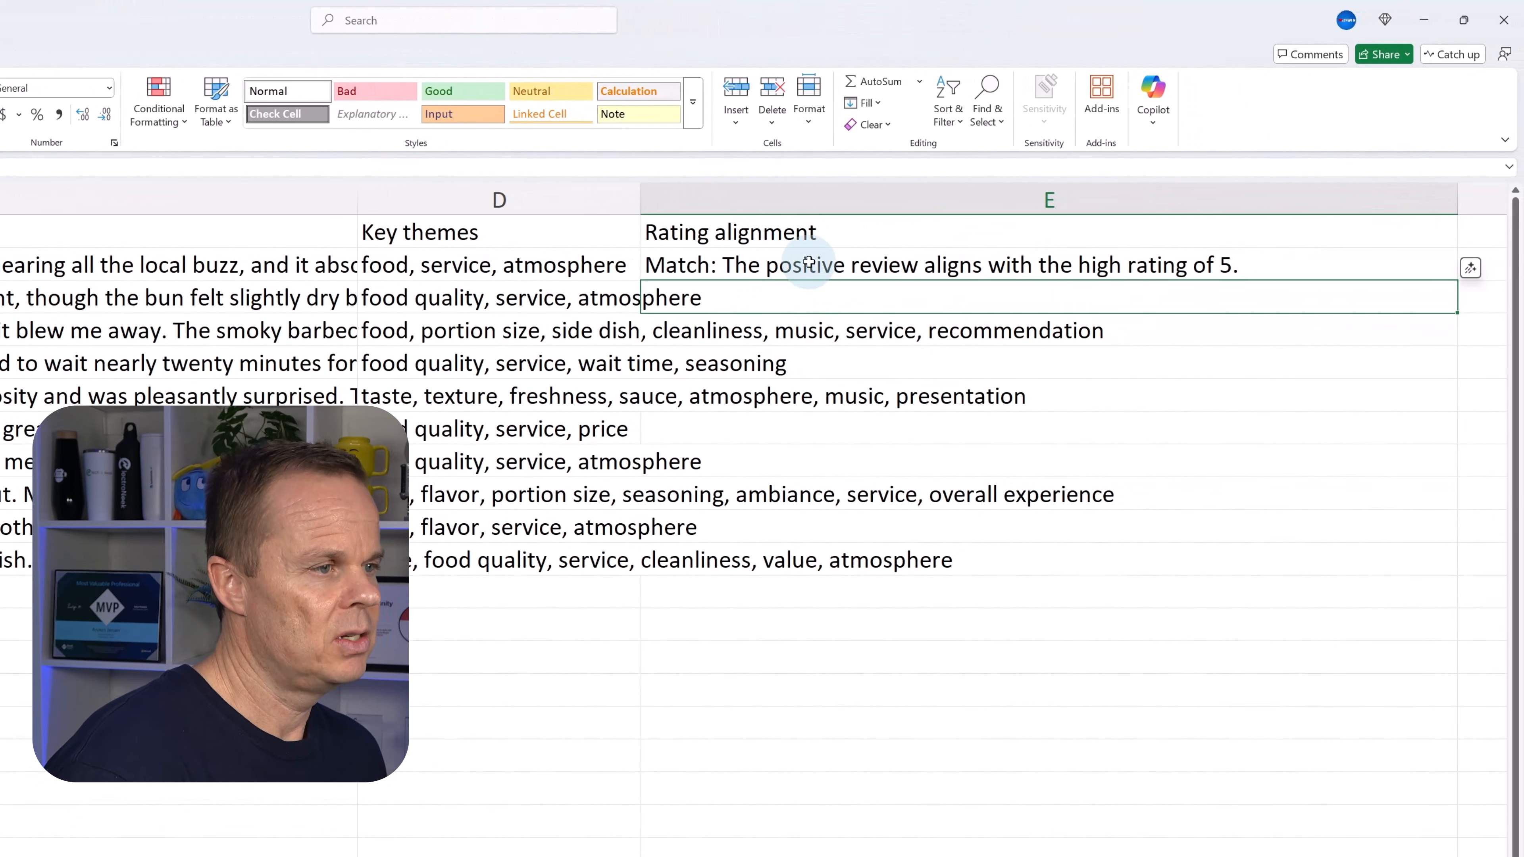
Fill the E2 rating alignment formula down through E11
left_click(994, 266)
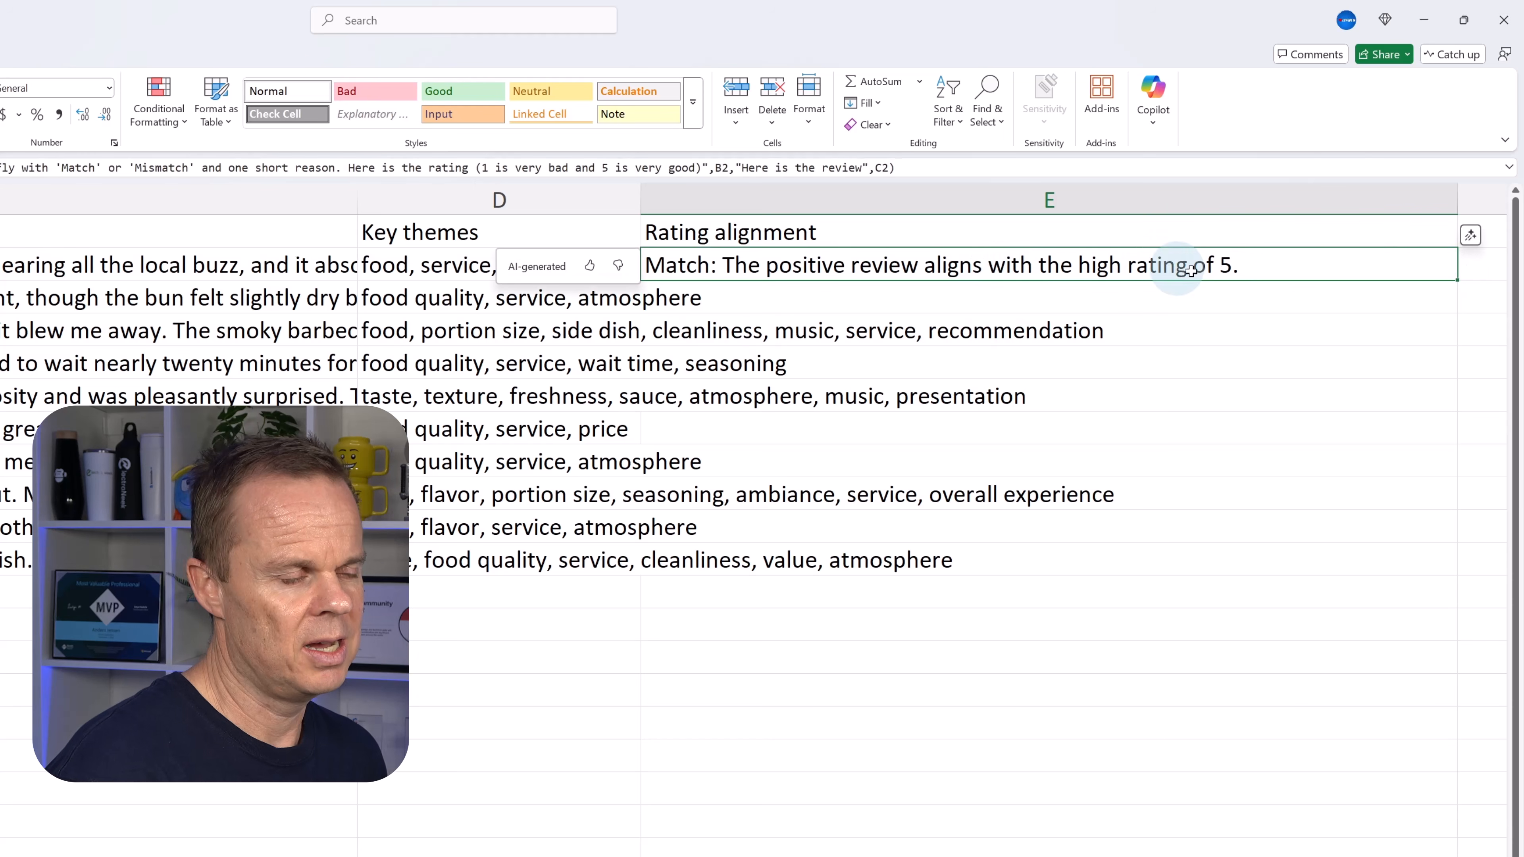
left_click_drag(1458, 282, 1424, 569)
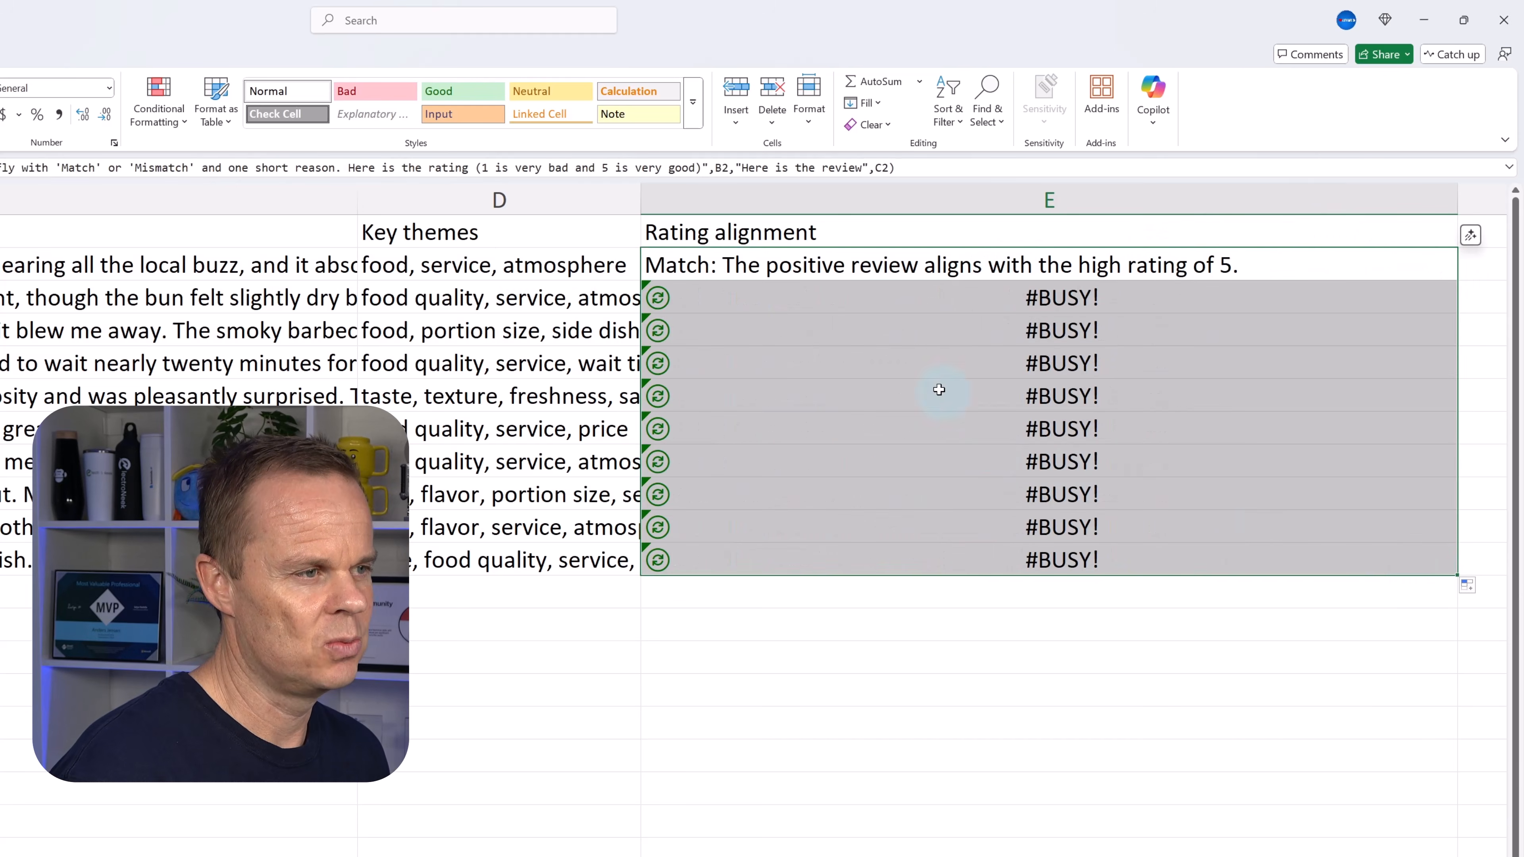
left_click(803, 638)
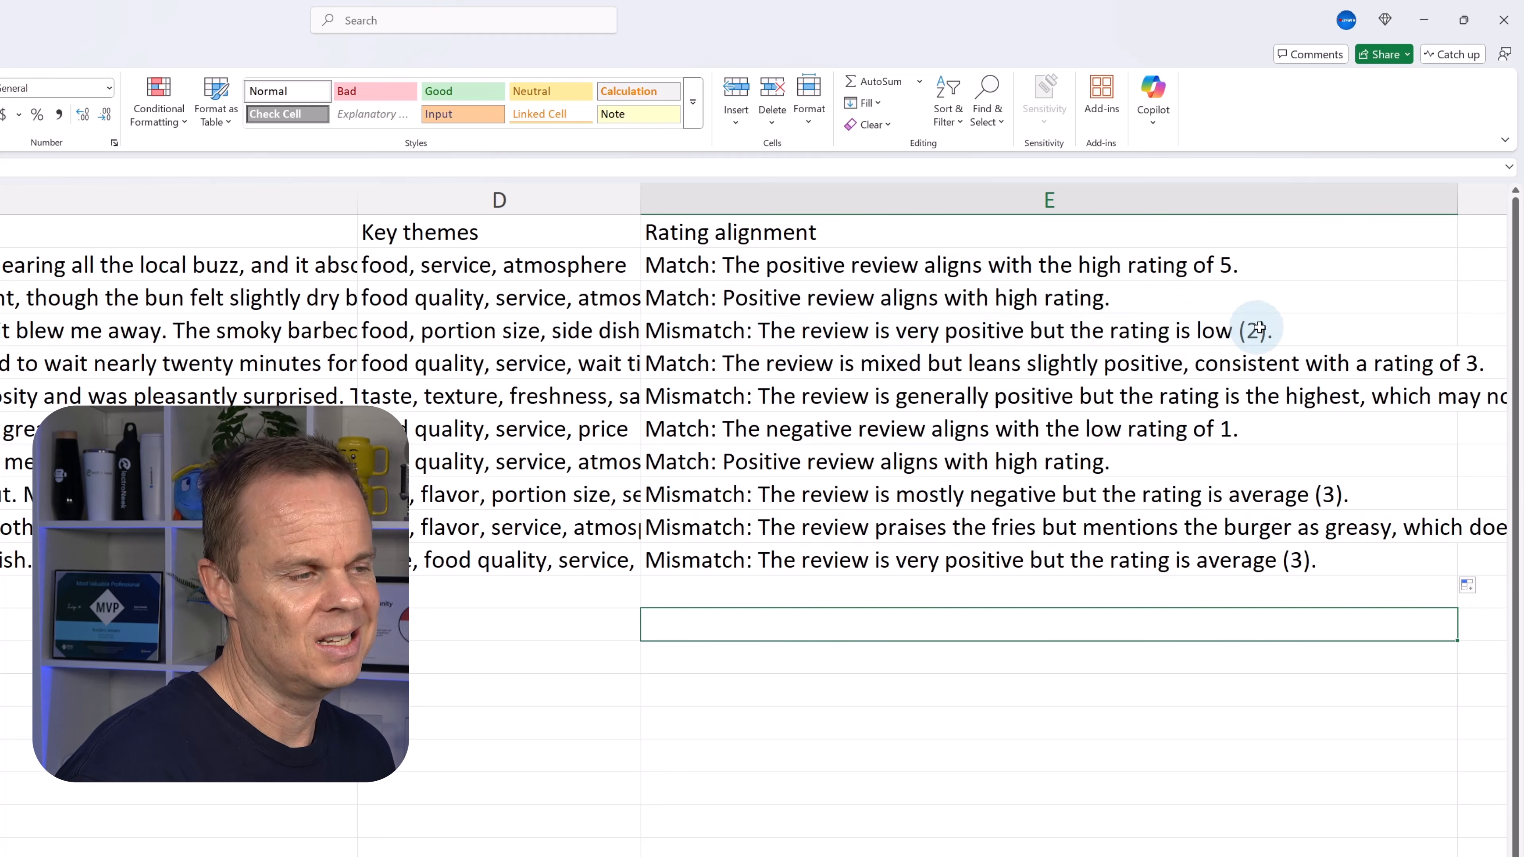
left_click(853, 495)
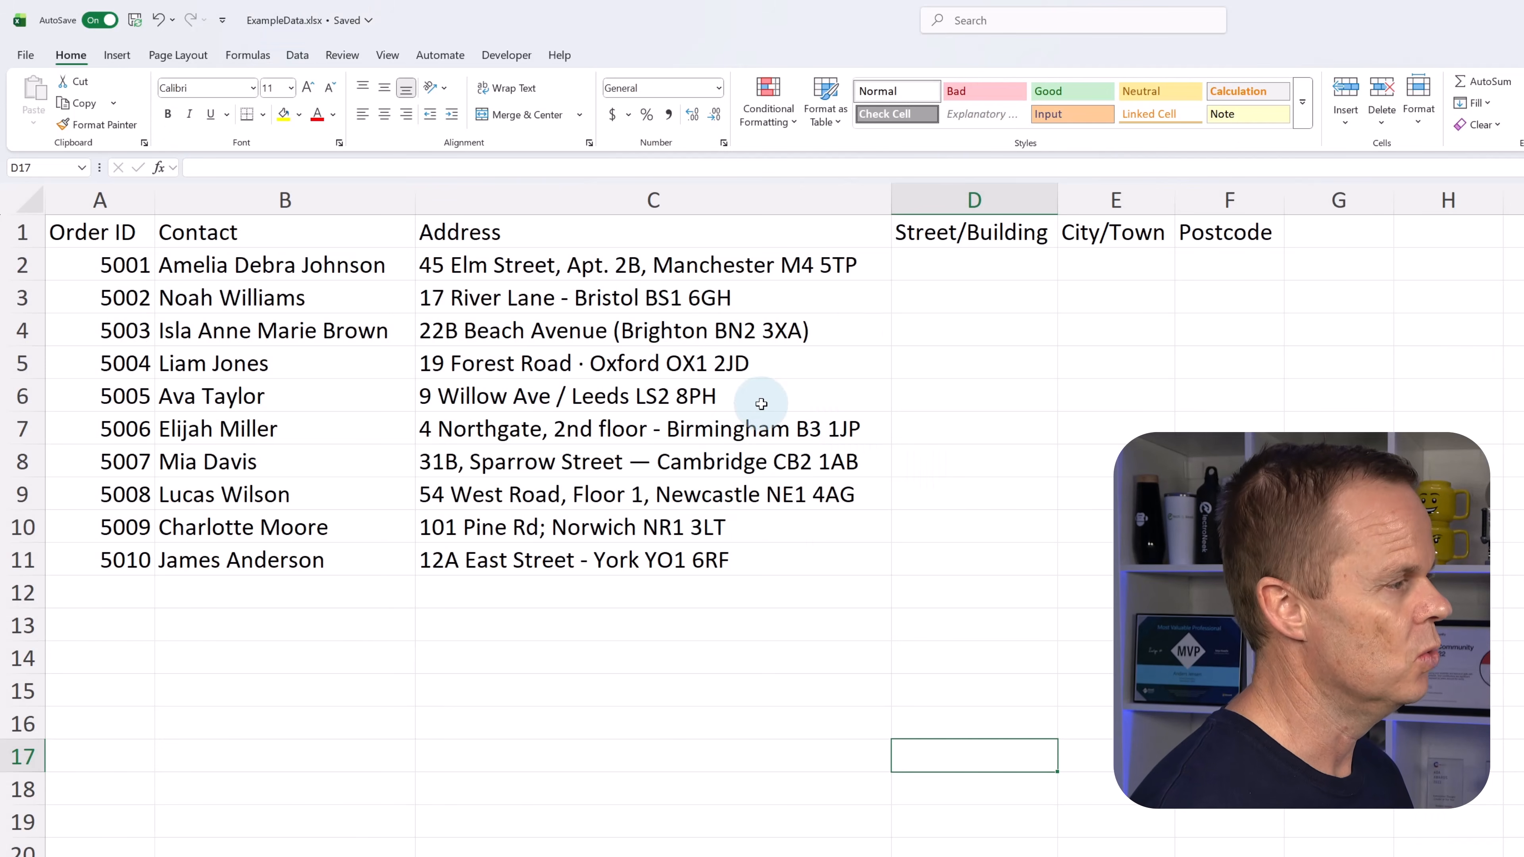
Enter a COPILOT formula in D2 with the prompt "Return the street/building of the address" and C2 as its context
left_click(460, 263)
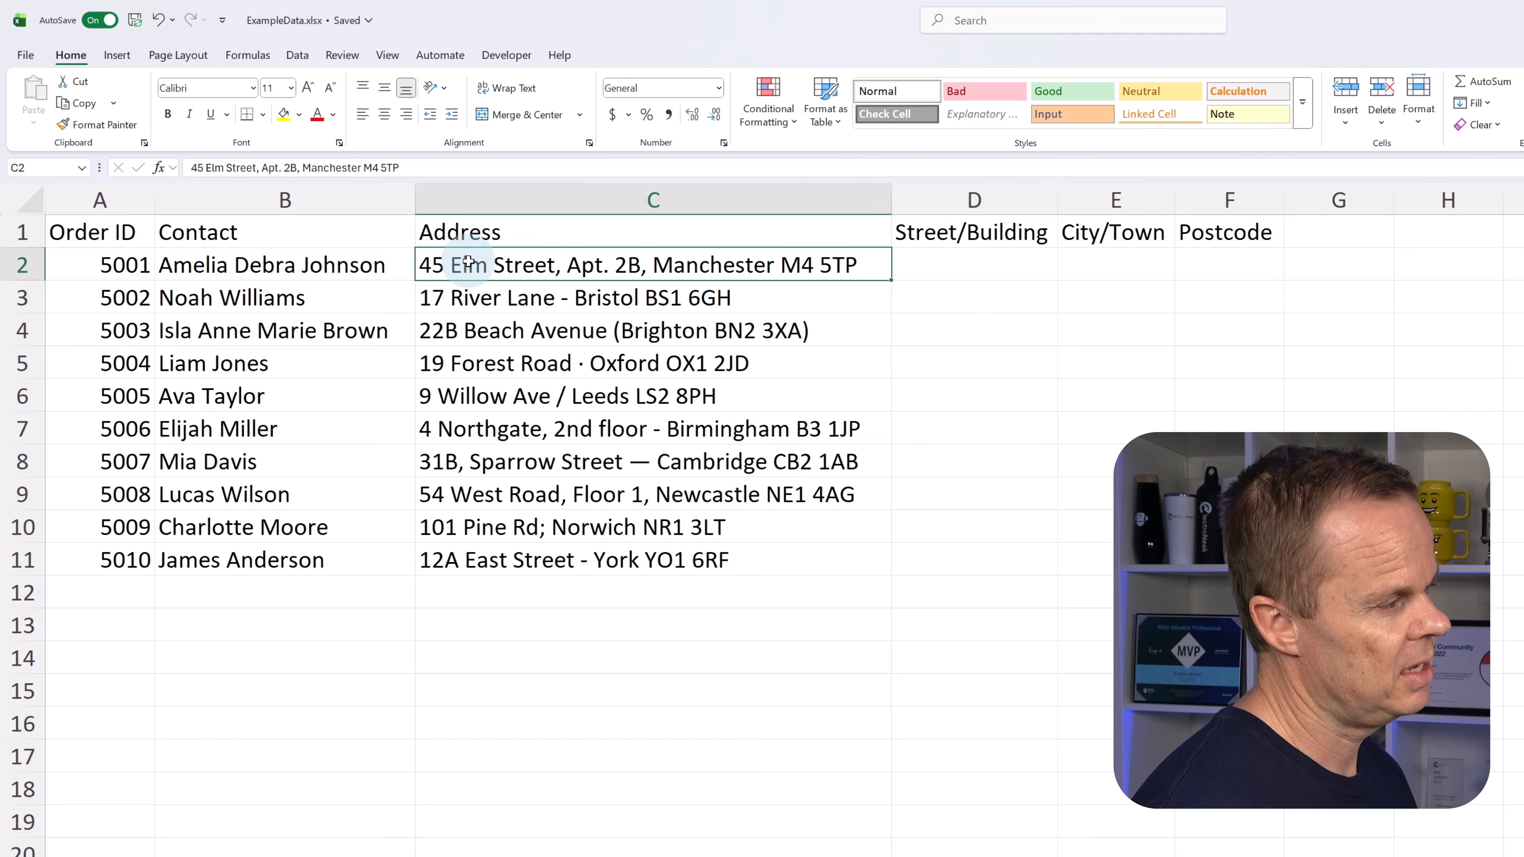
left_click(476, 299)
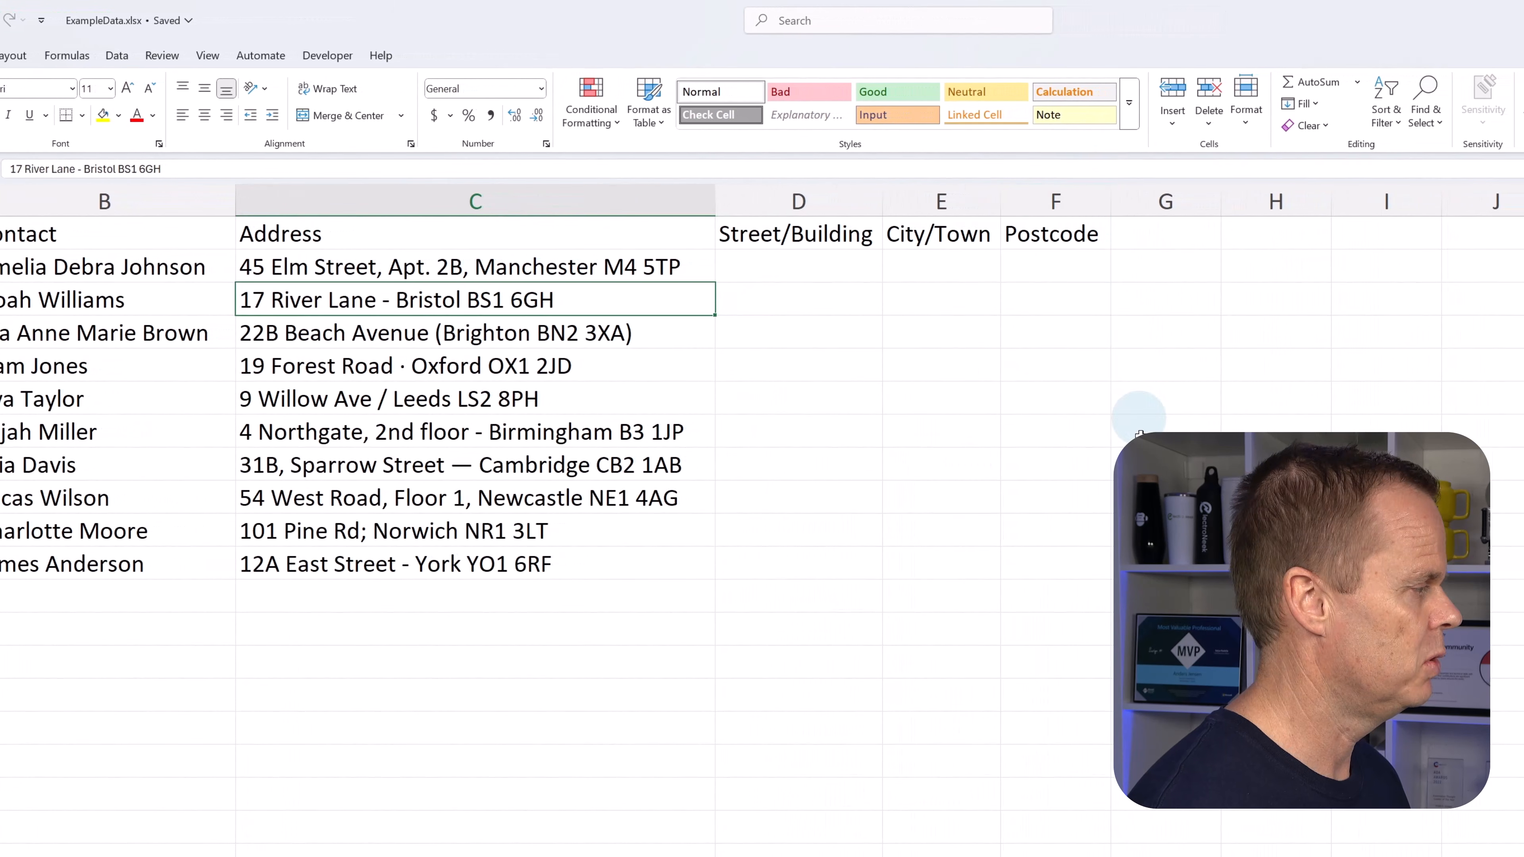
left_click(805, 266)
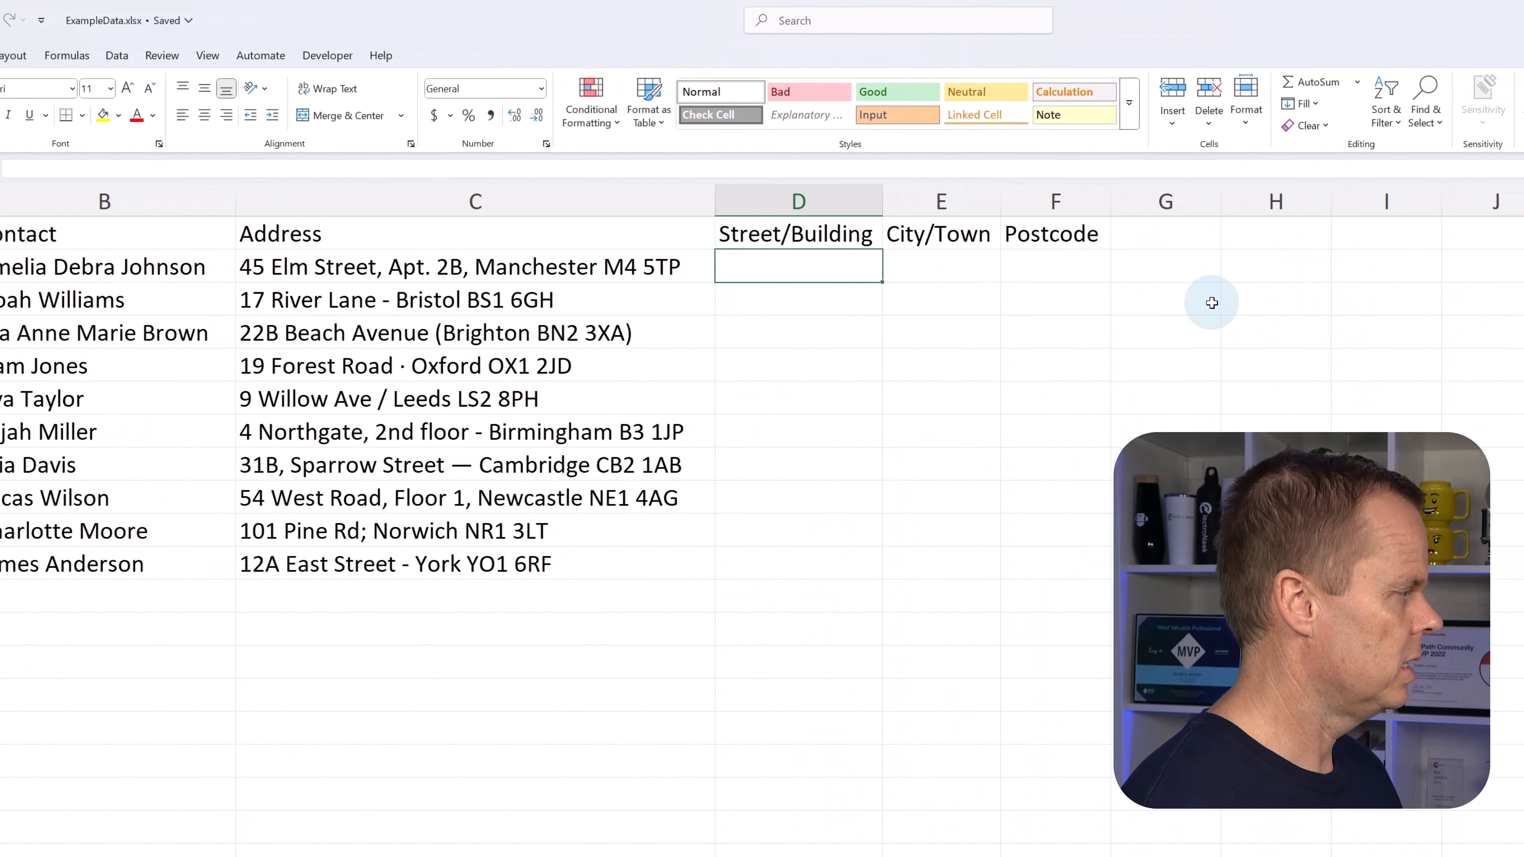
type("=COP")
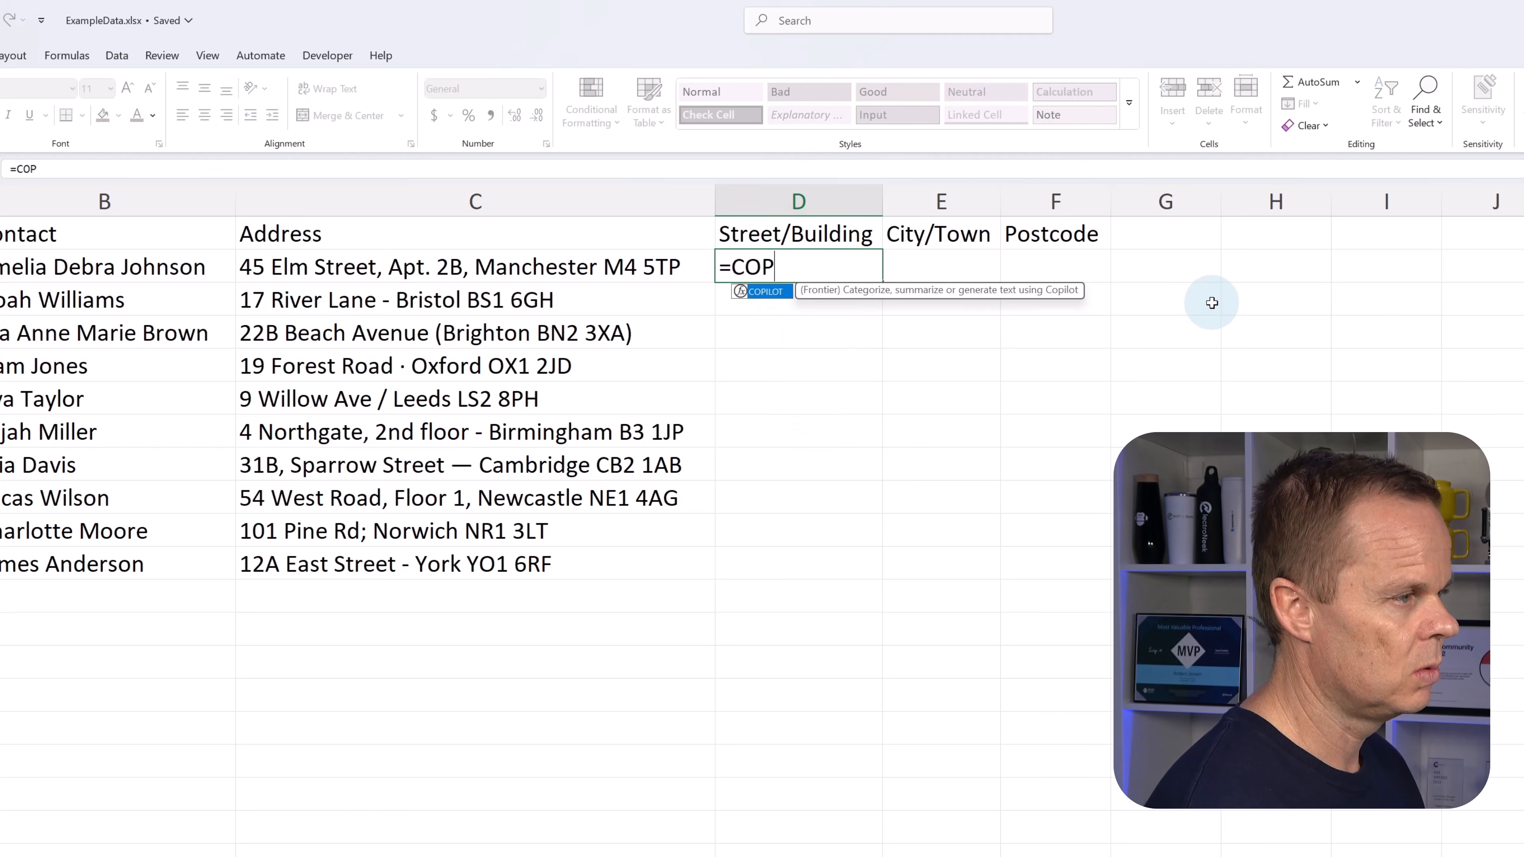
key("Tab")
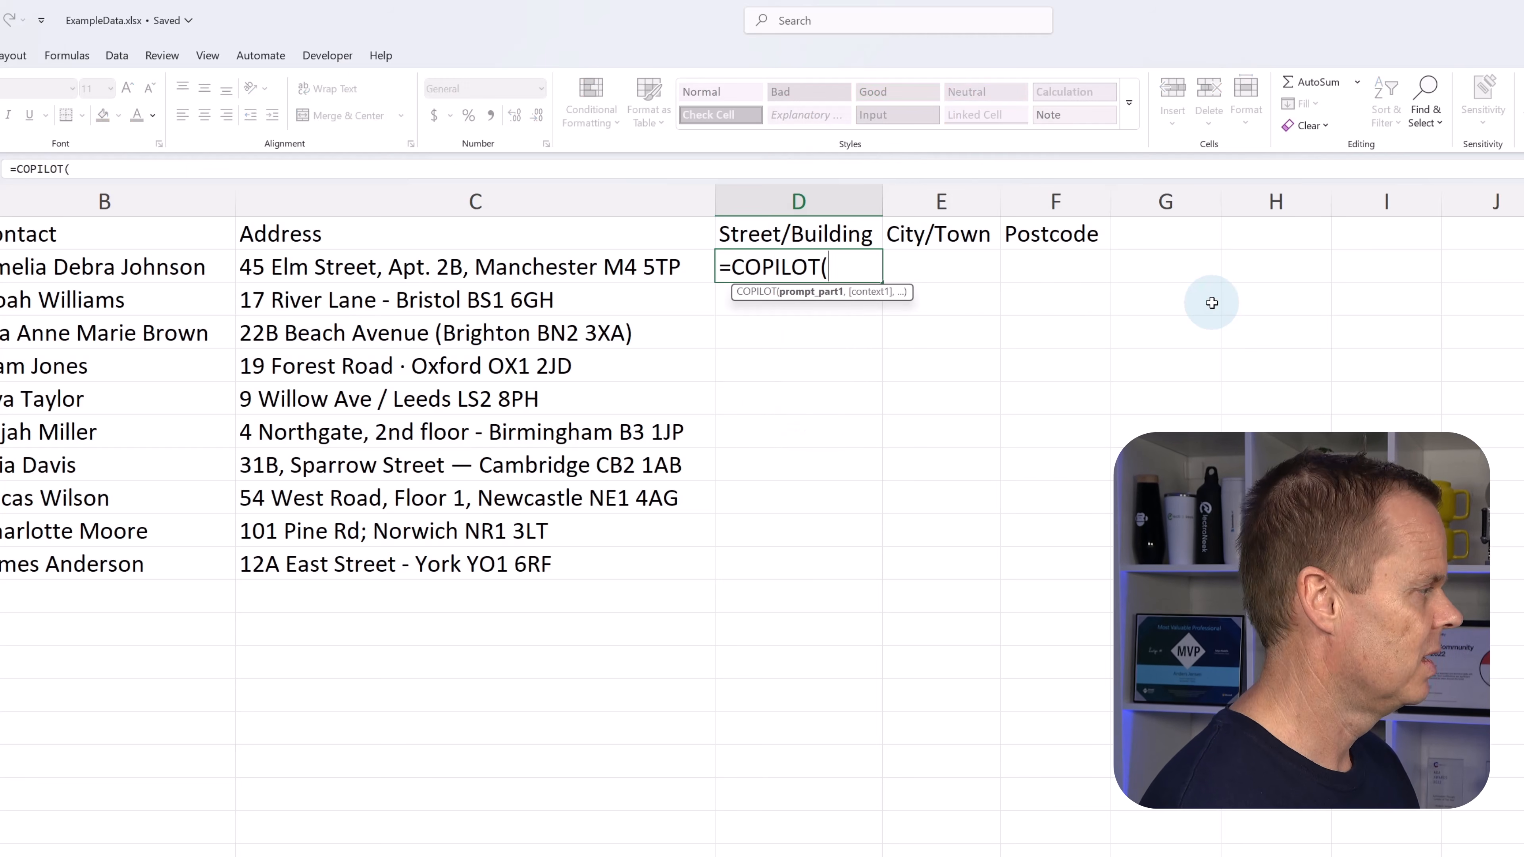
type("\"Return the")
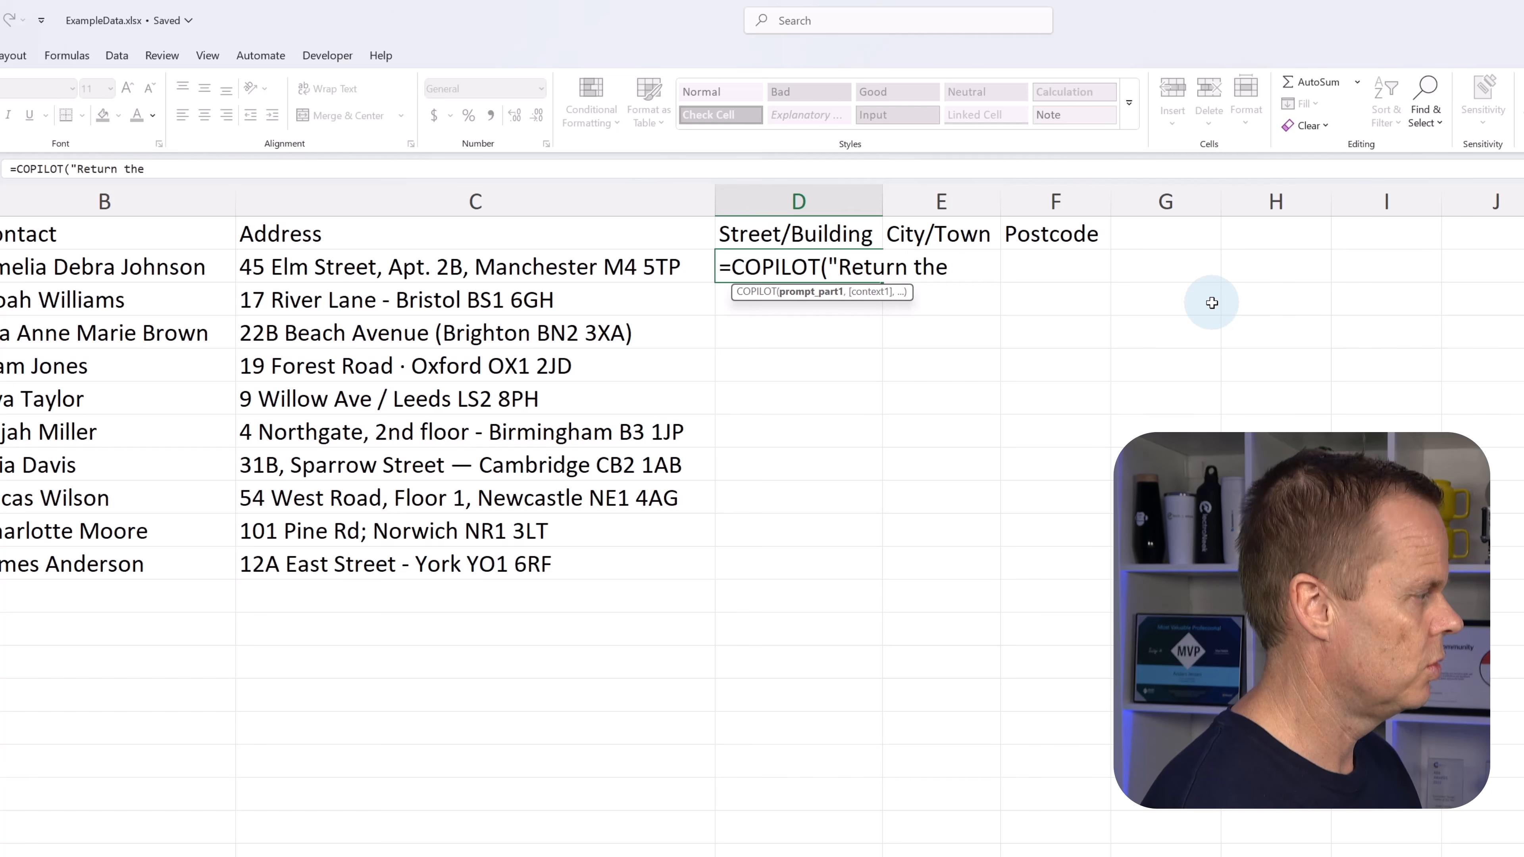
type(" streen")
key("BackSpace")
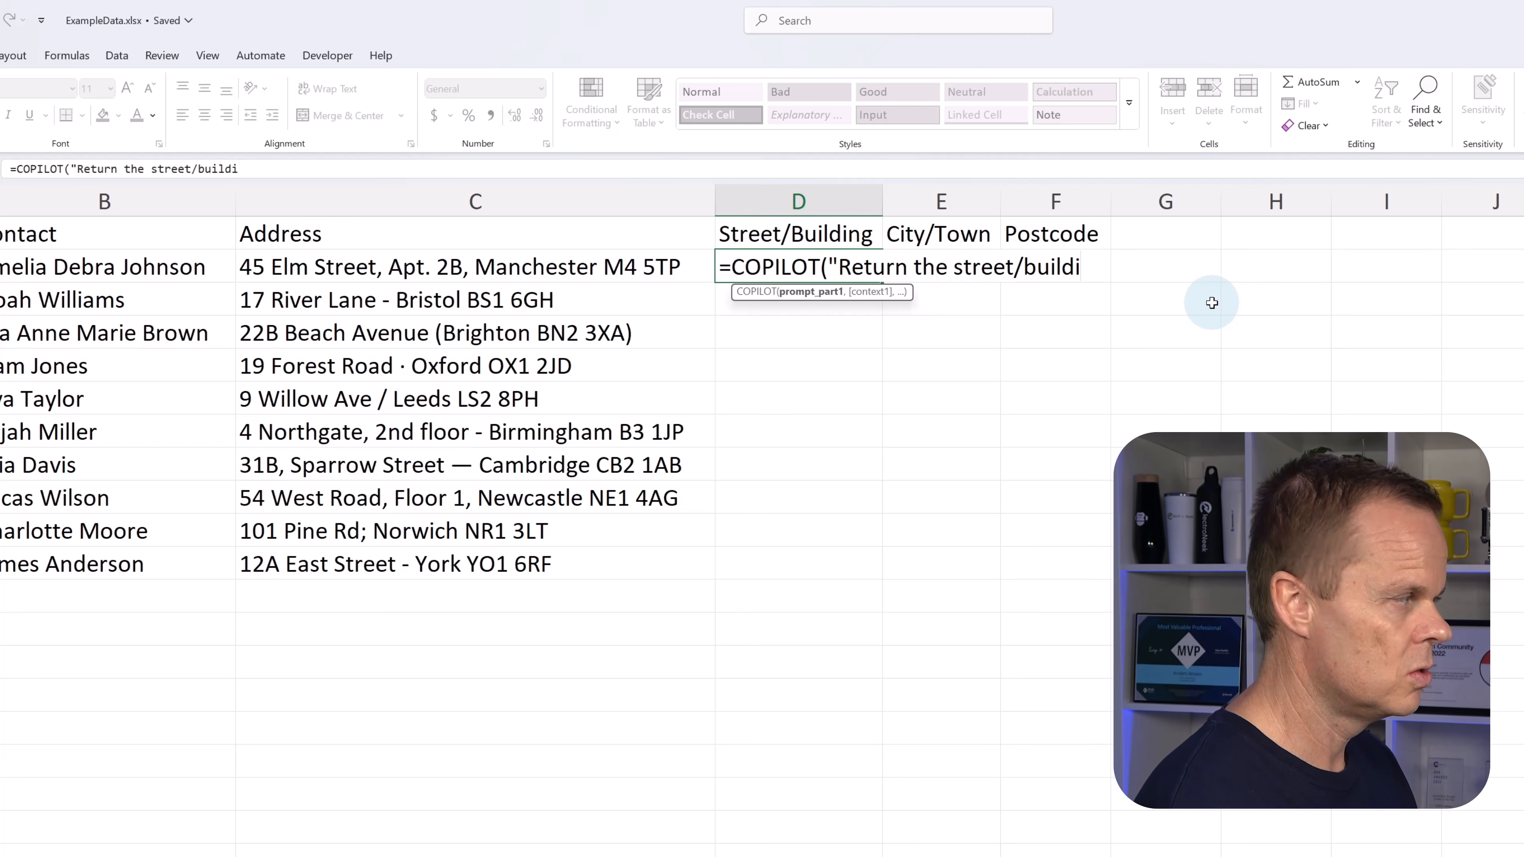
type("add")
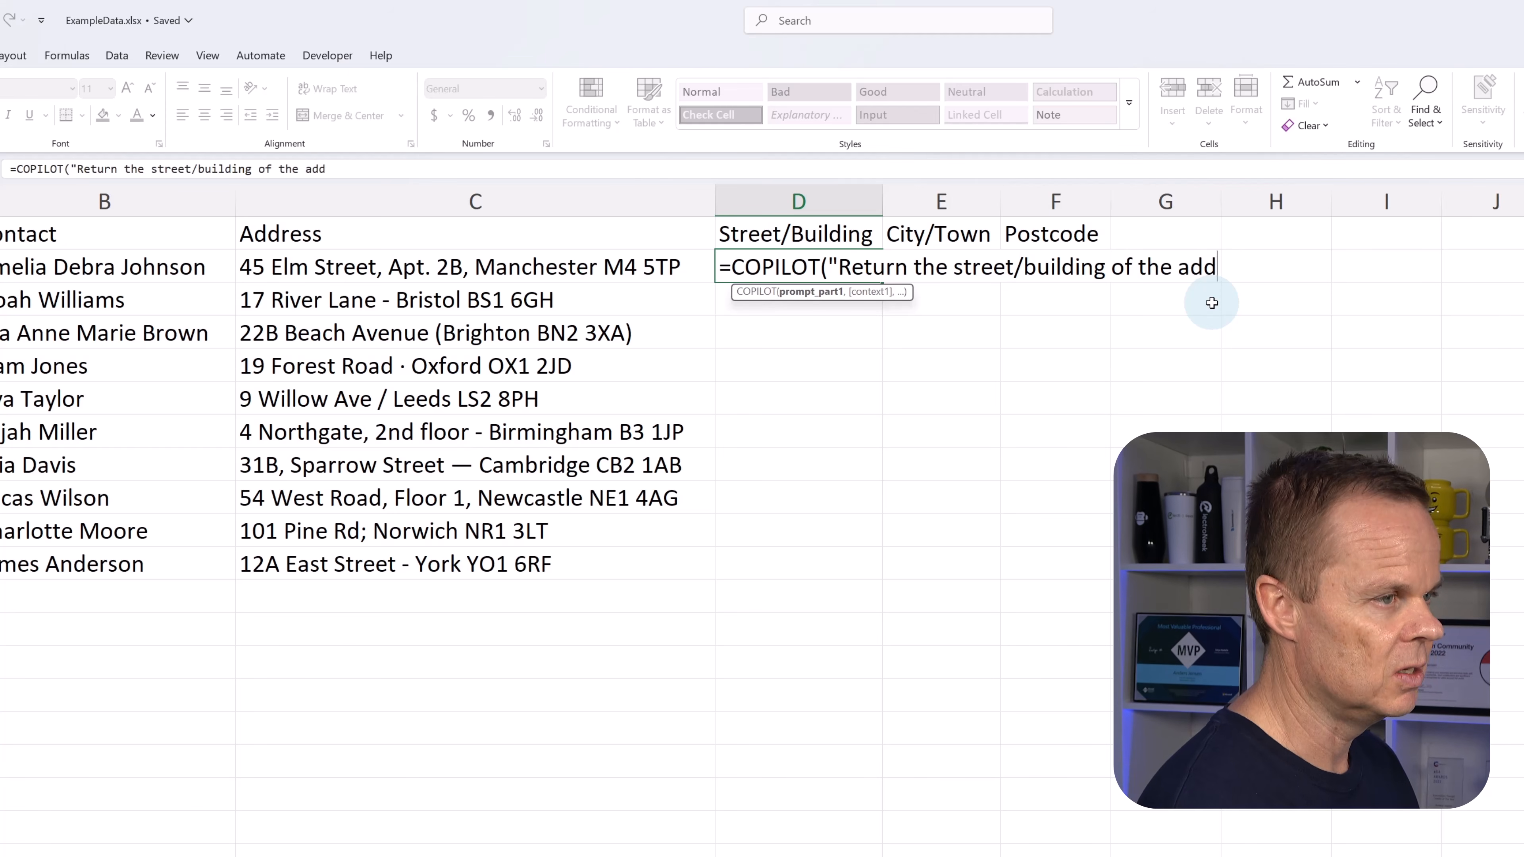
type("ress\",")
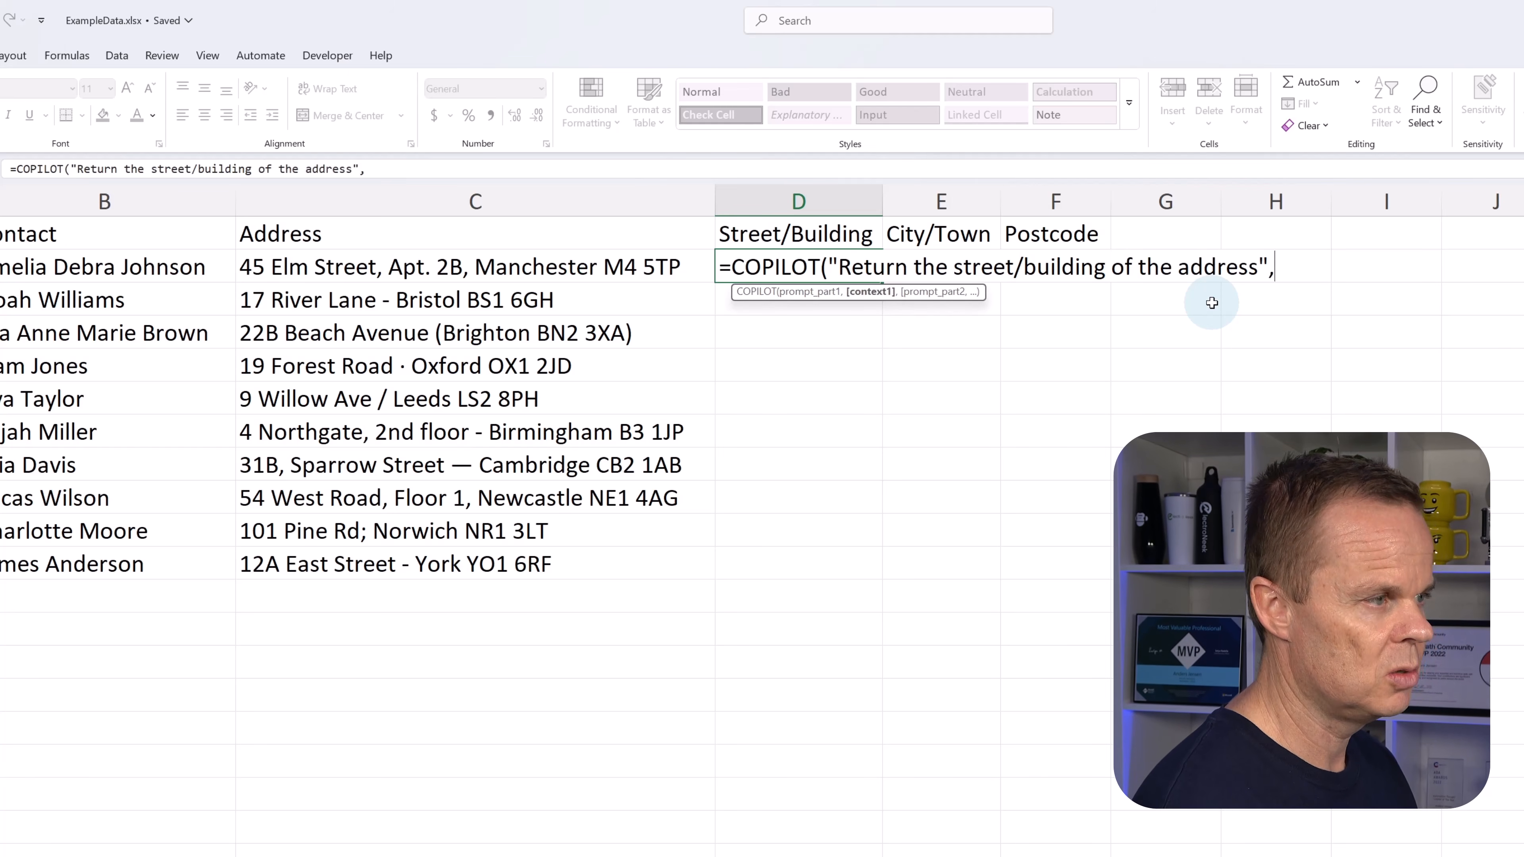
left_click(578, 263)
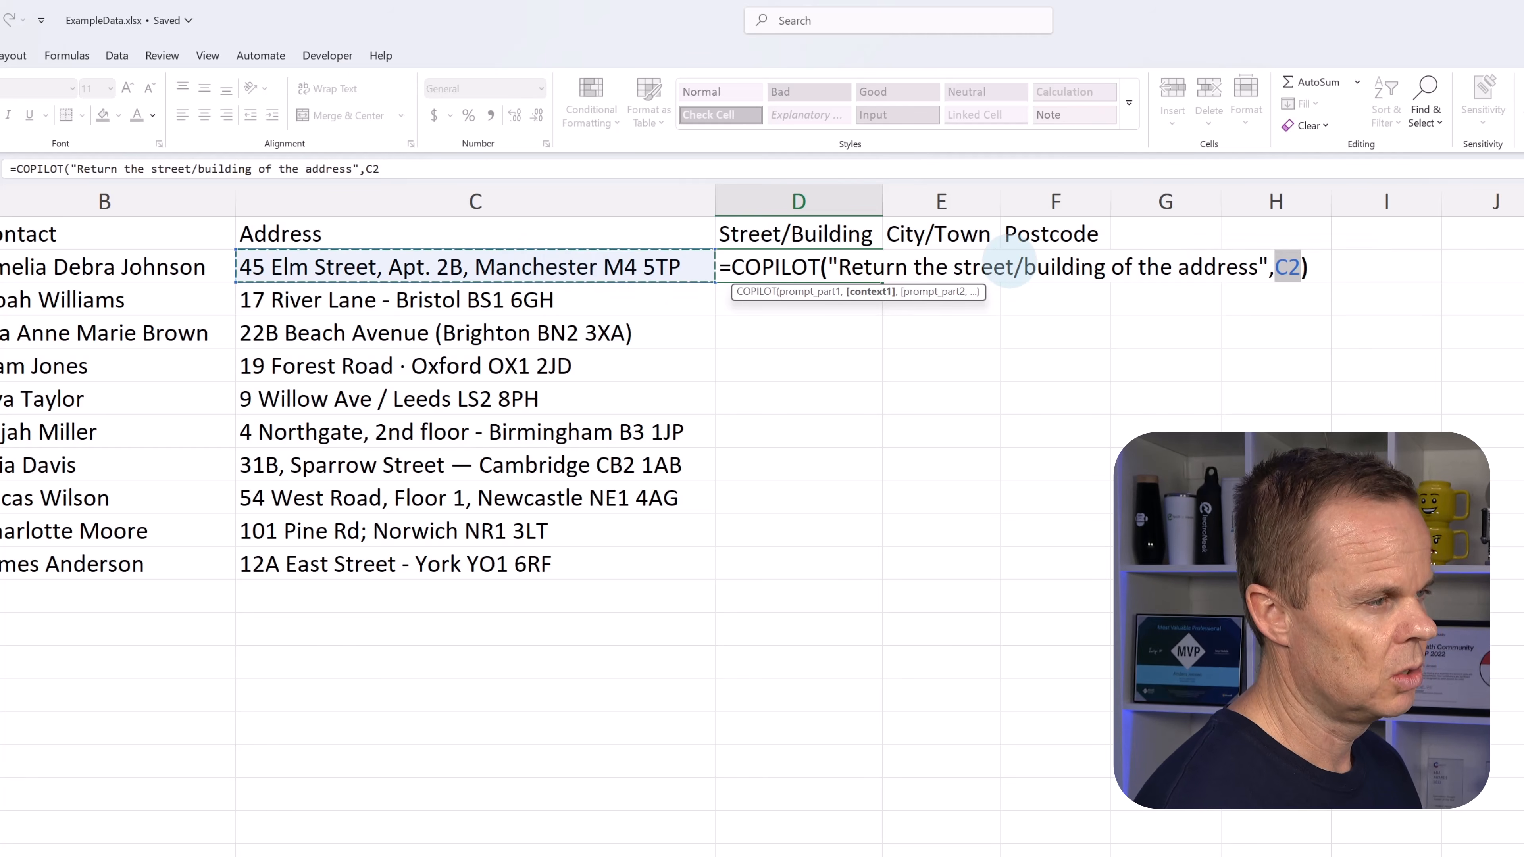
key("Return")
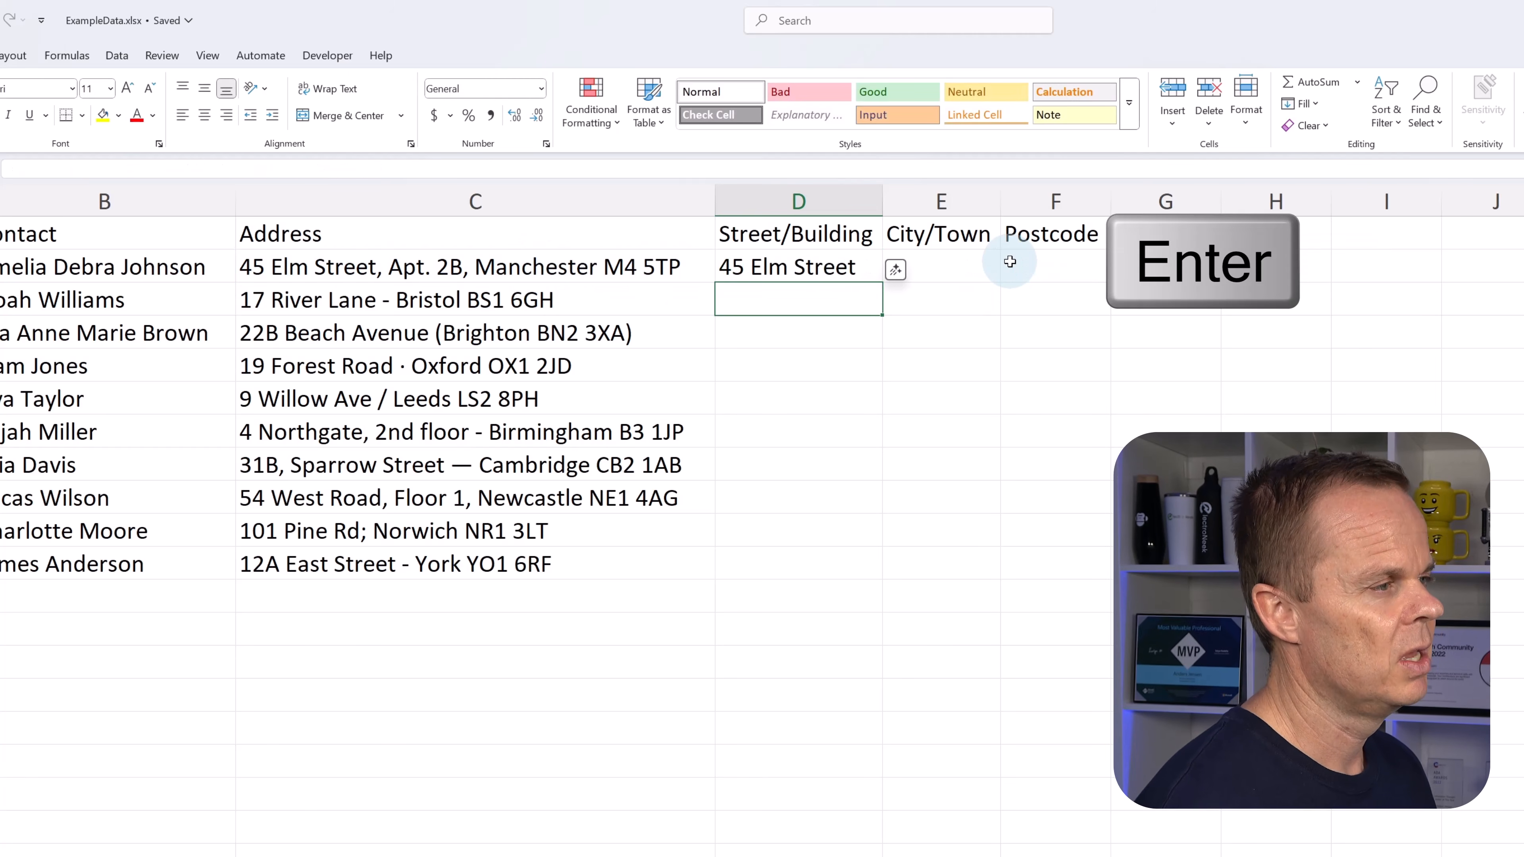
Fill the D2 street/building formula down through D11 and fit column D's width to its contents
left_click(819, 266)
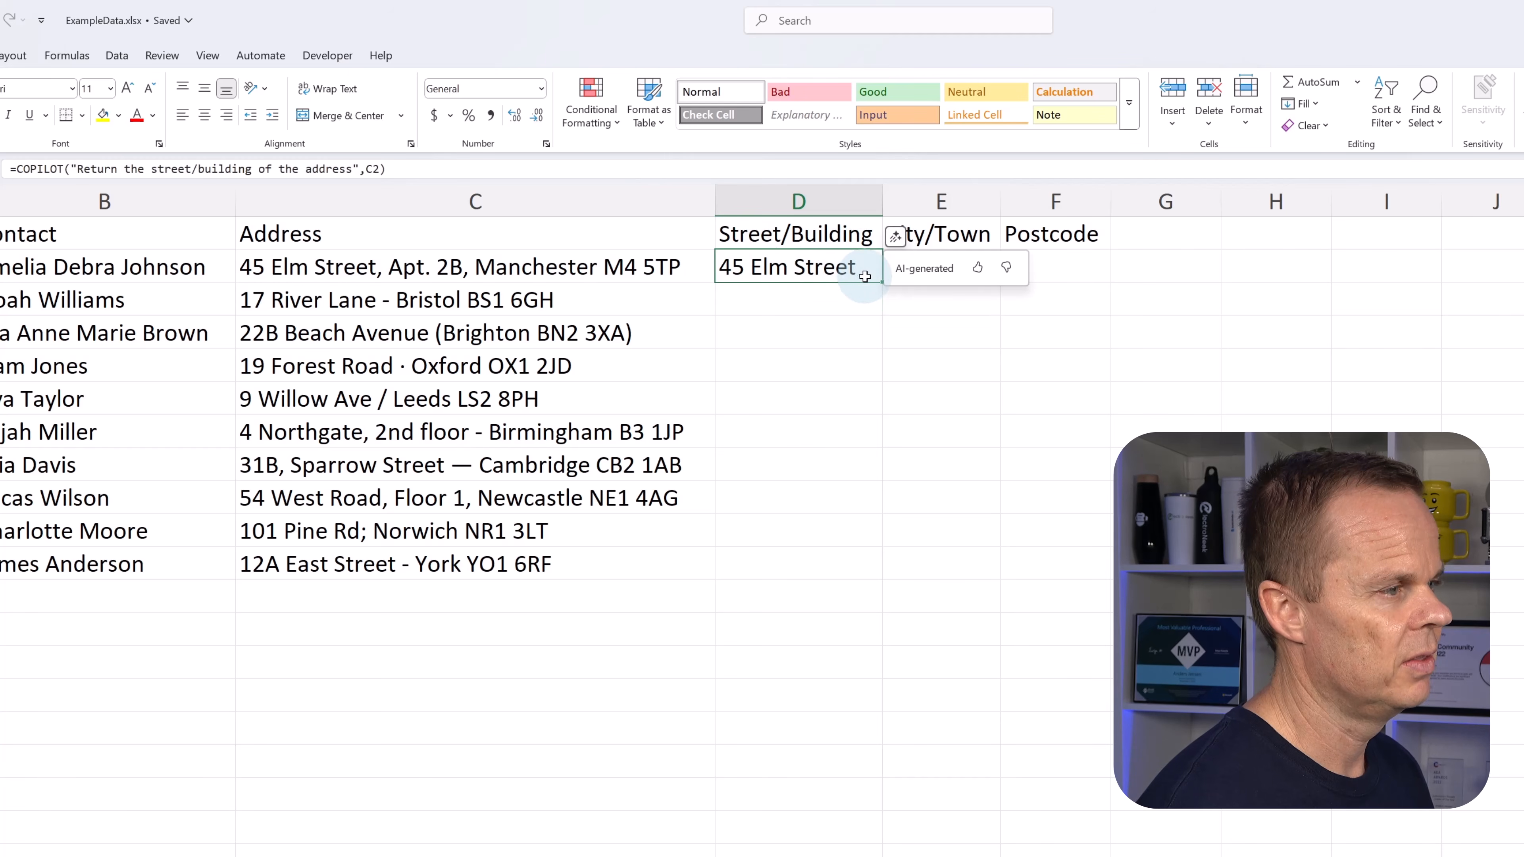
left_click_drag(881, 282, 853, 572)
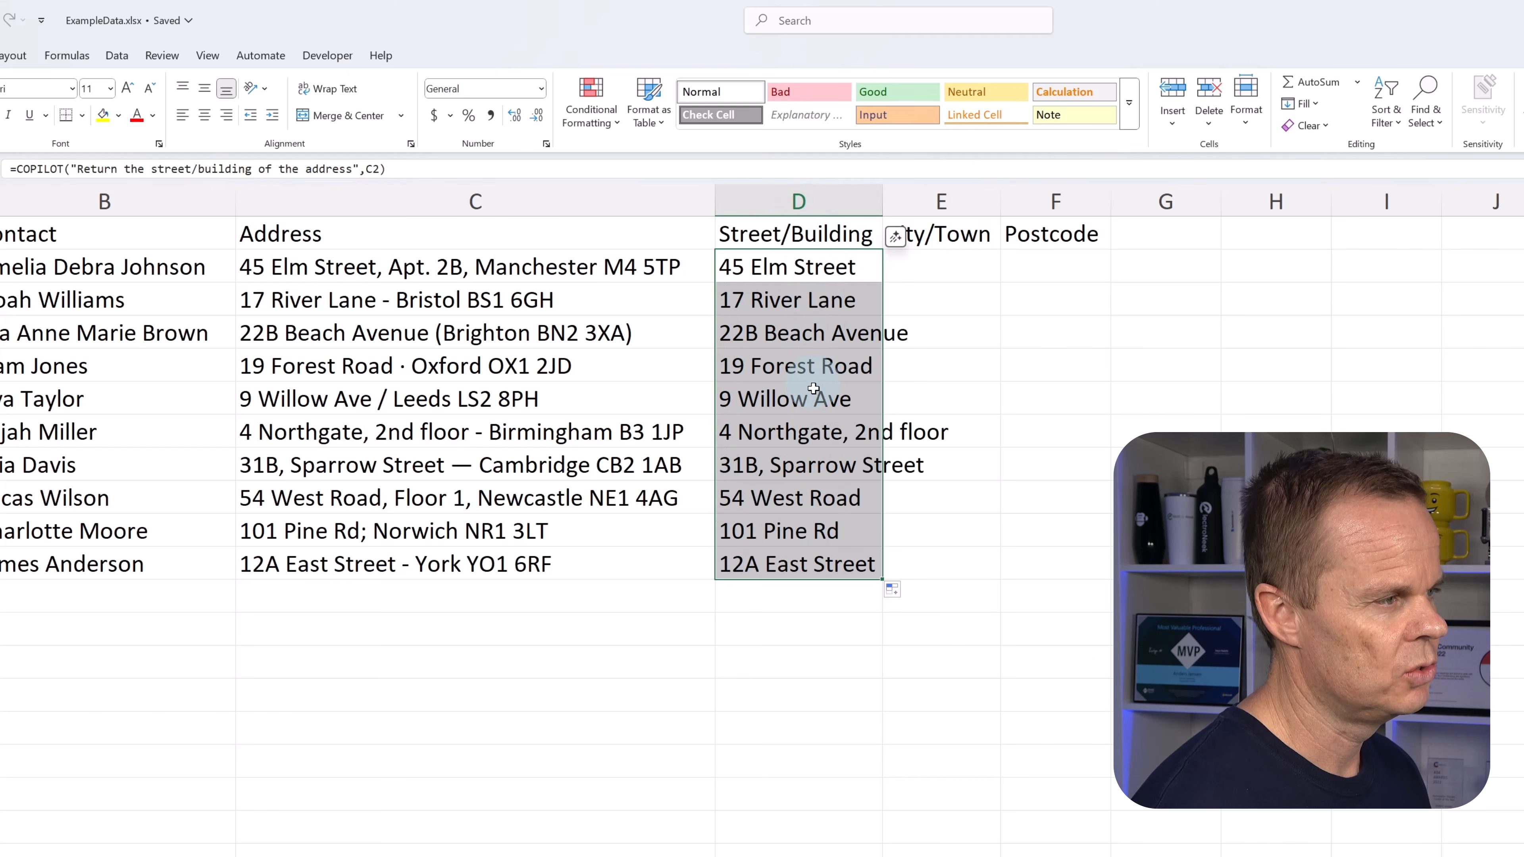
double_click(885, 198)
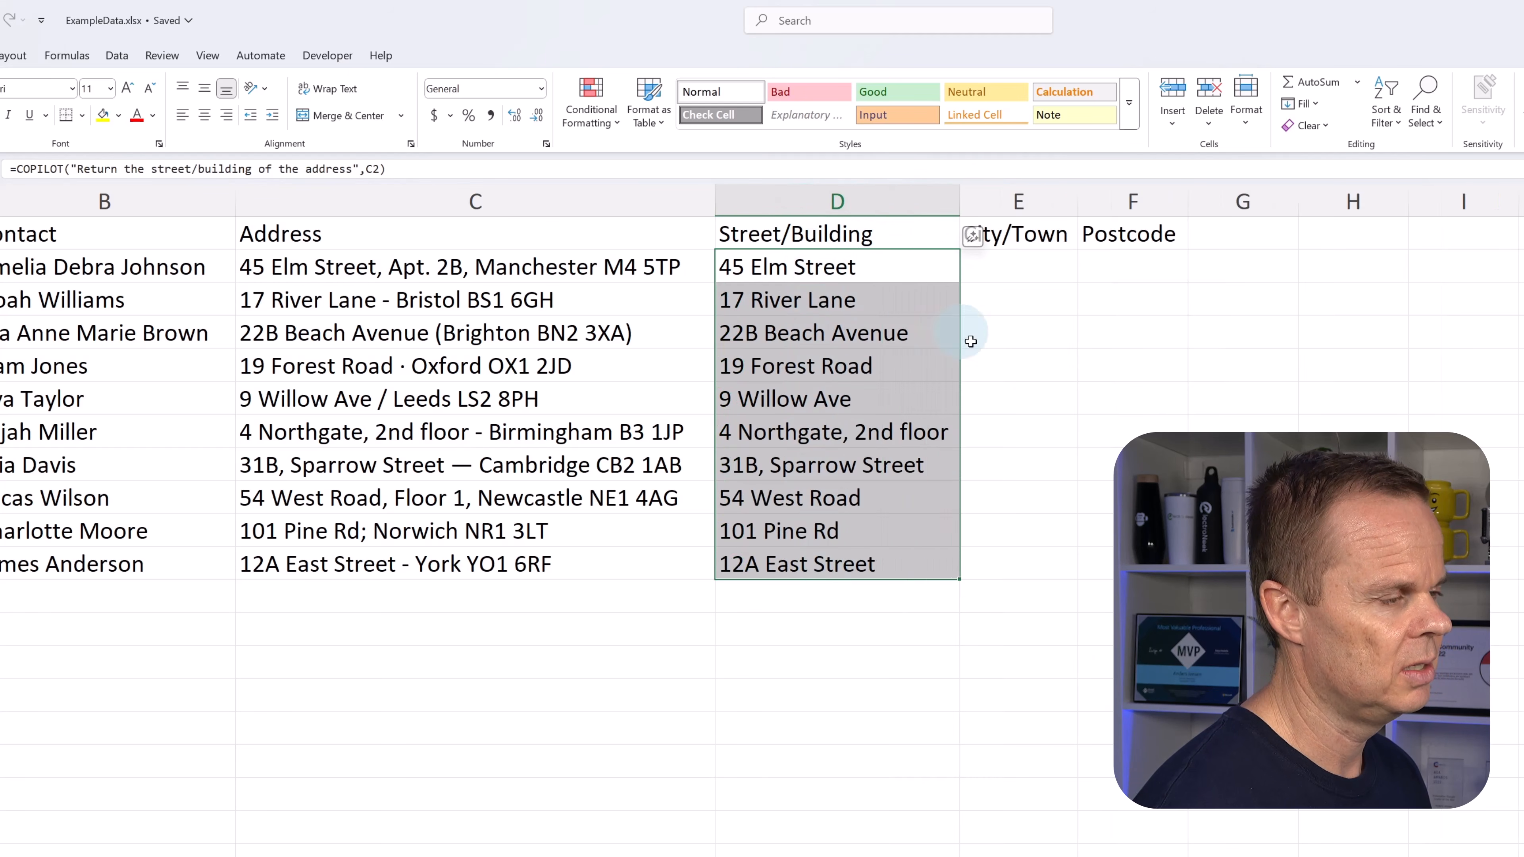
Copy the full text of the D2 formula into E2, keeping C2 as the context reference
left_click(1023, 266)
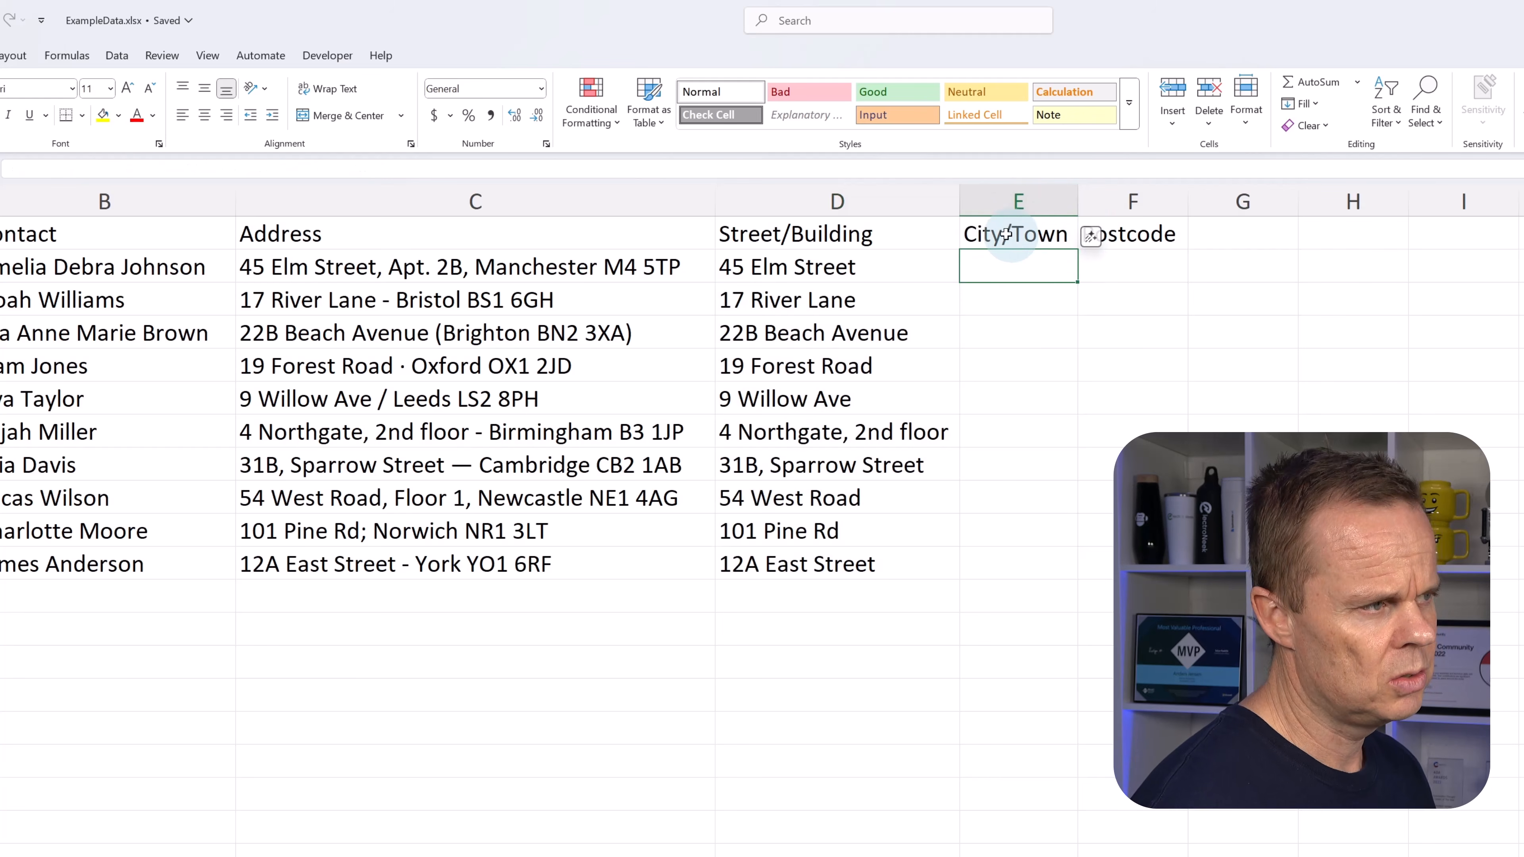
left_click(923, 264)
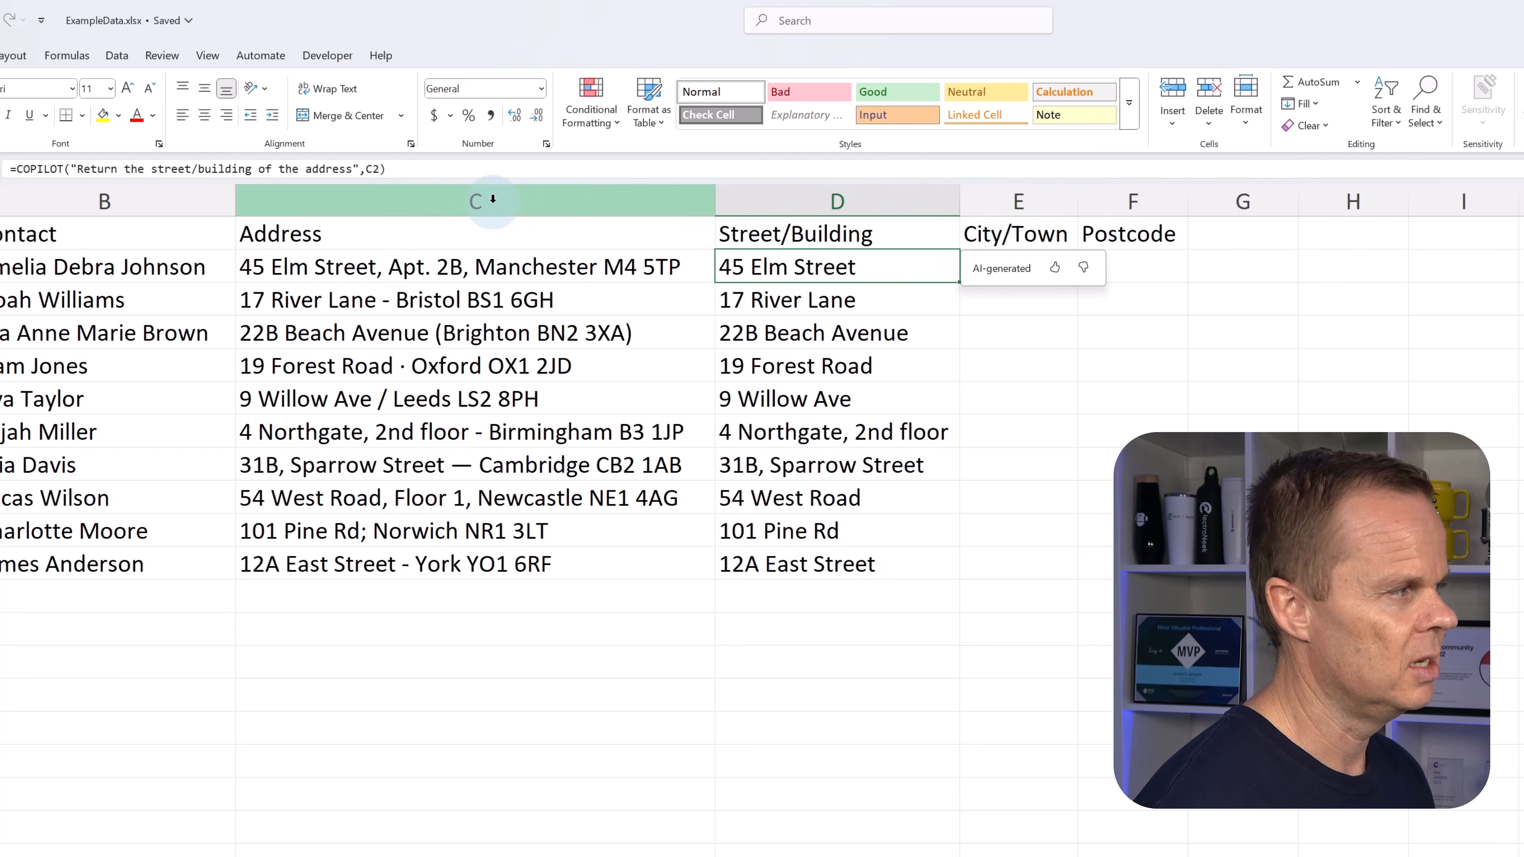
left_click_drag(387, 169, 6, 169)
key("ctrl+c")
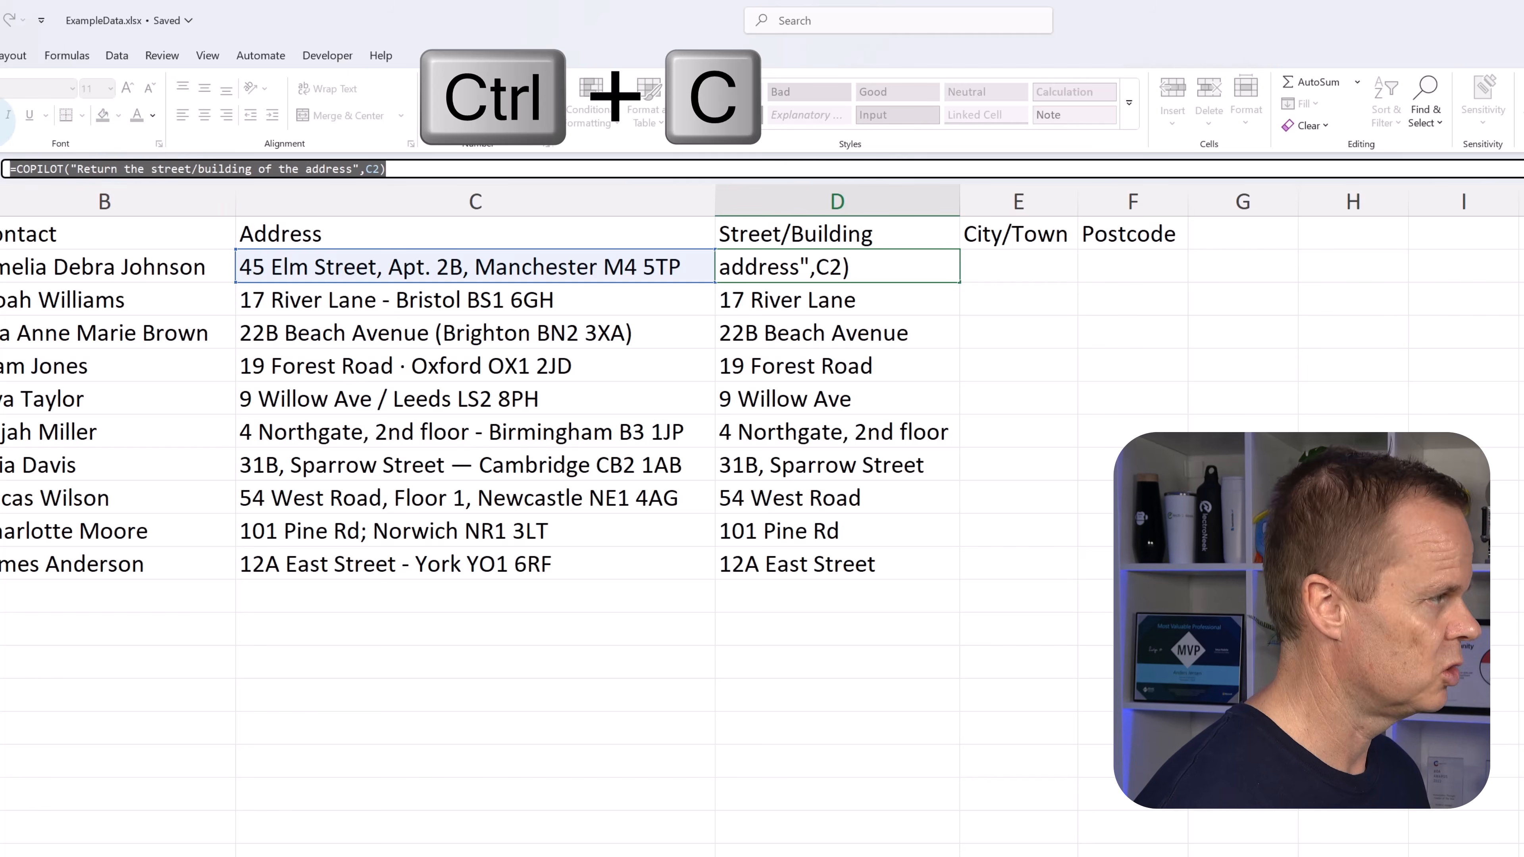
left_click(985, 255)
key("Escape")
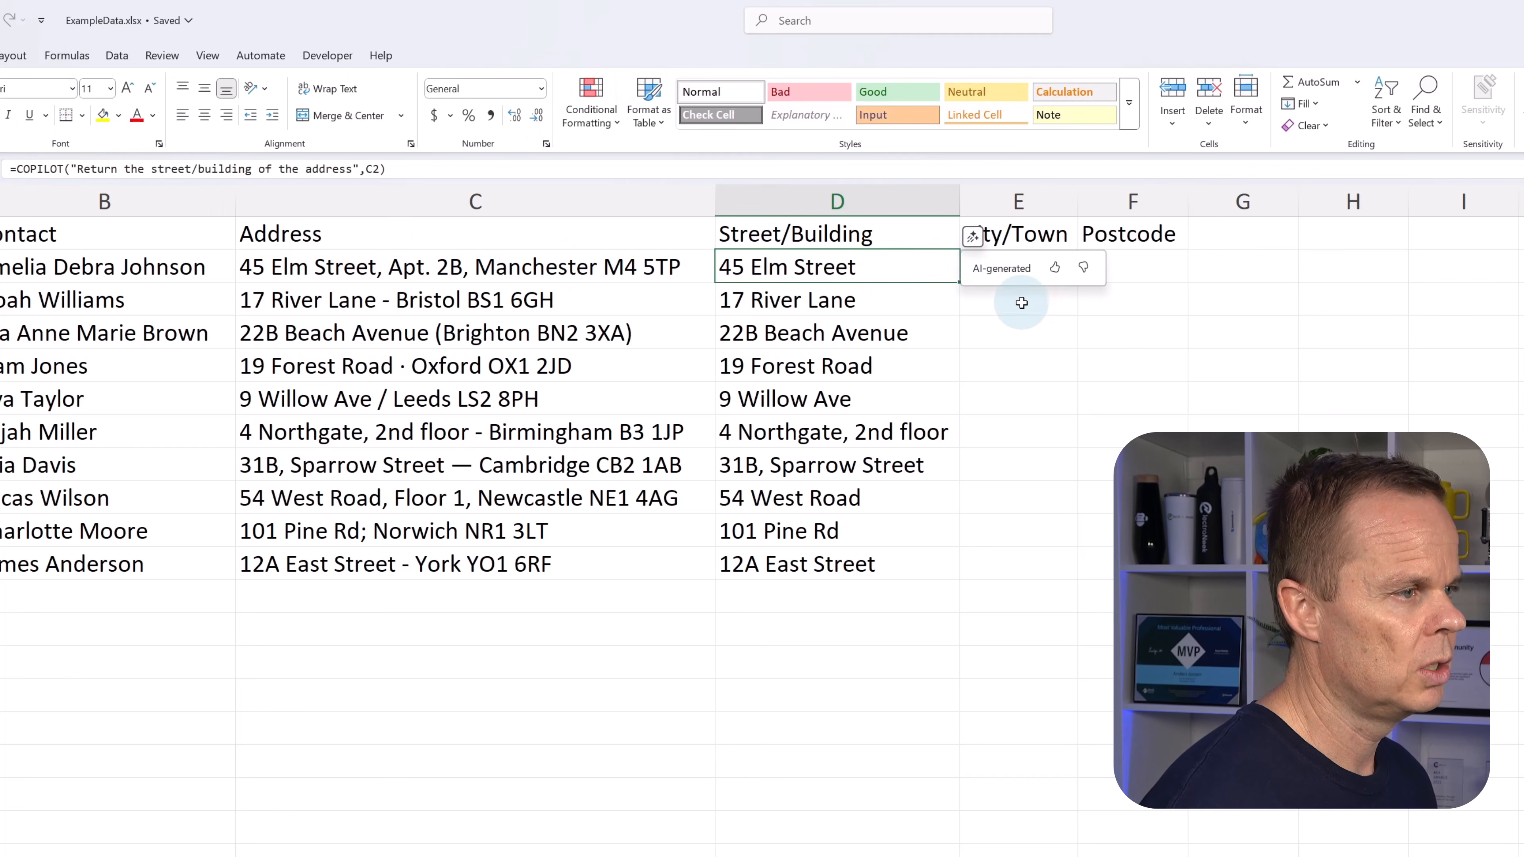
left_click(1013, 266)
left_click(387, 169)
key("ctrl+v")
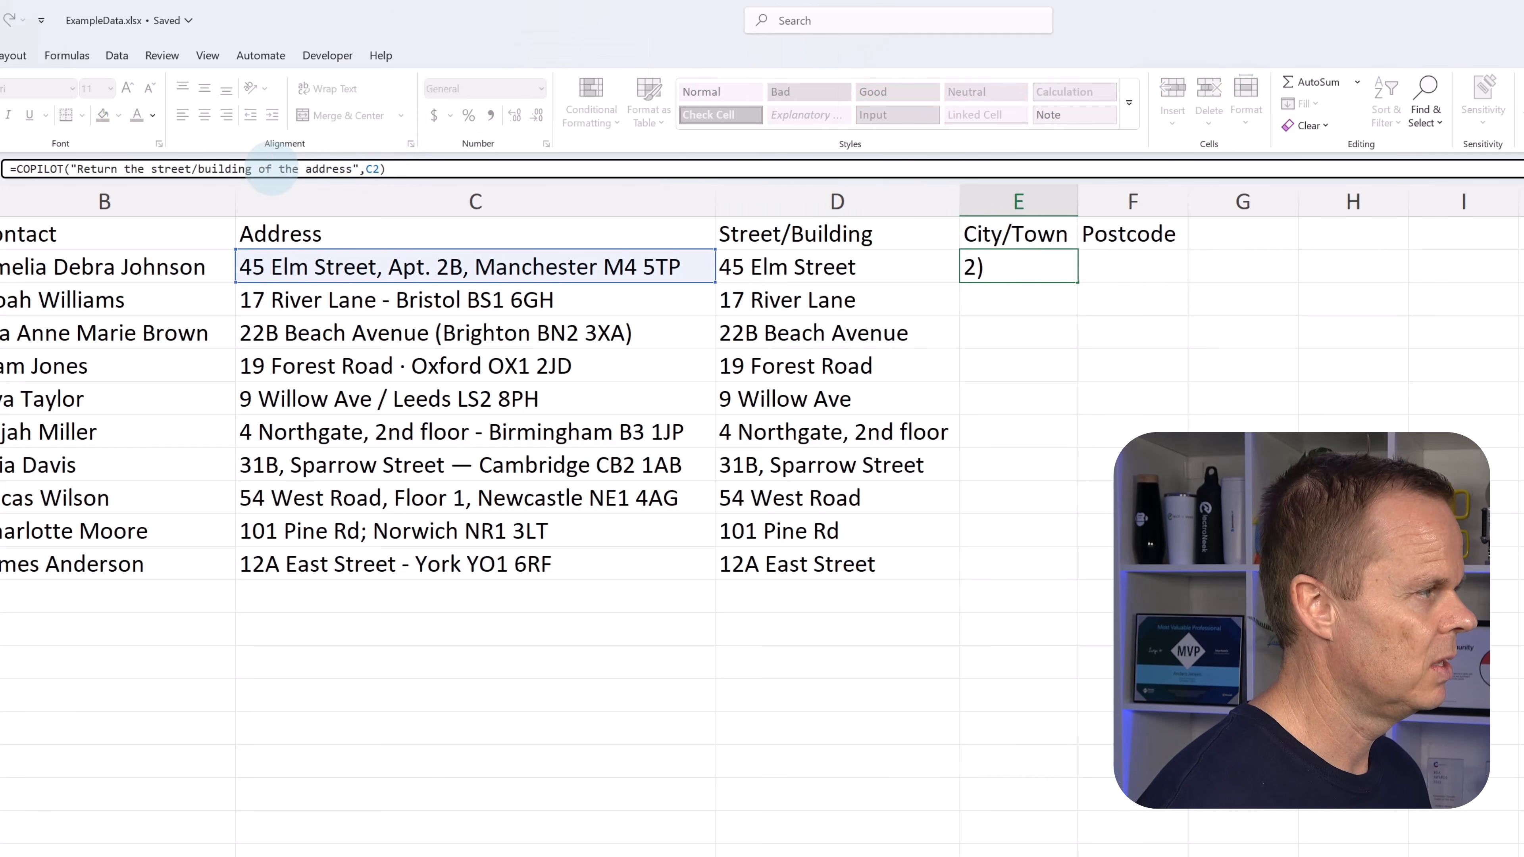
Replace "street/building" with "city/town" in the E2 formula's prompt and enter the formula
left_click_drag(252, 169, 152, 169)
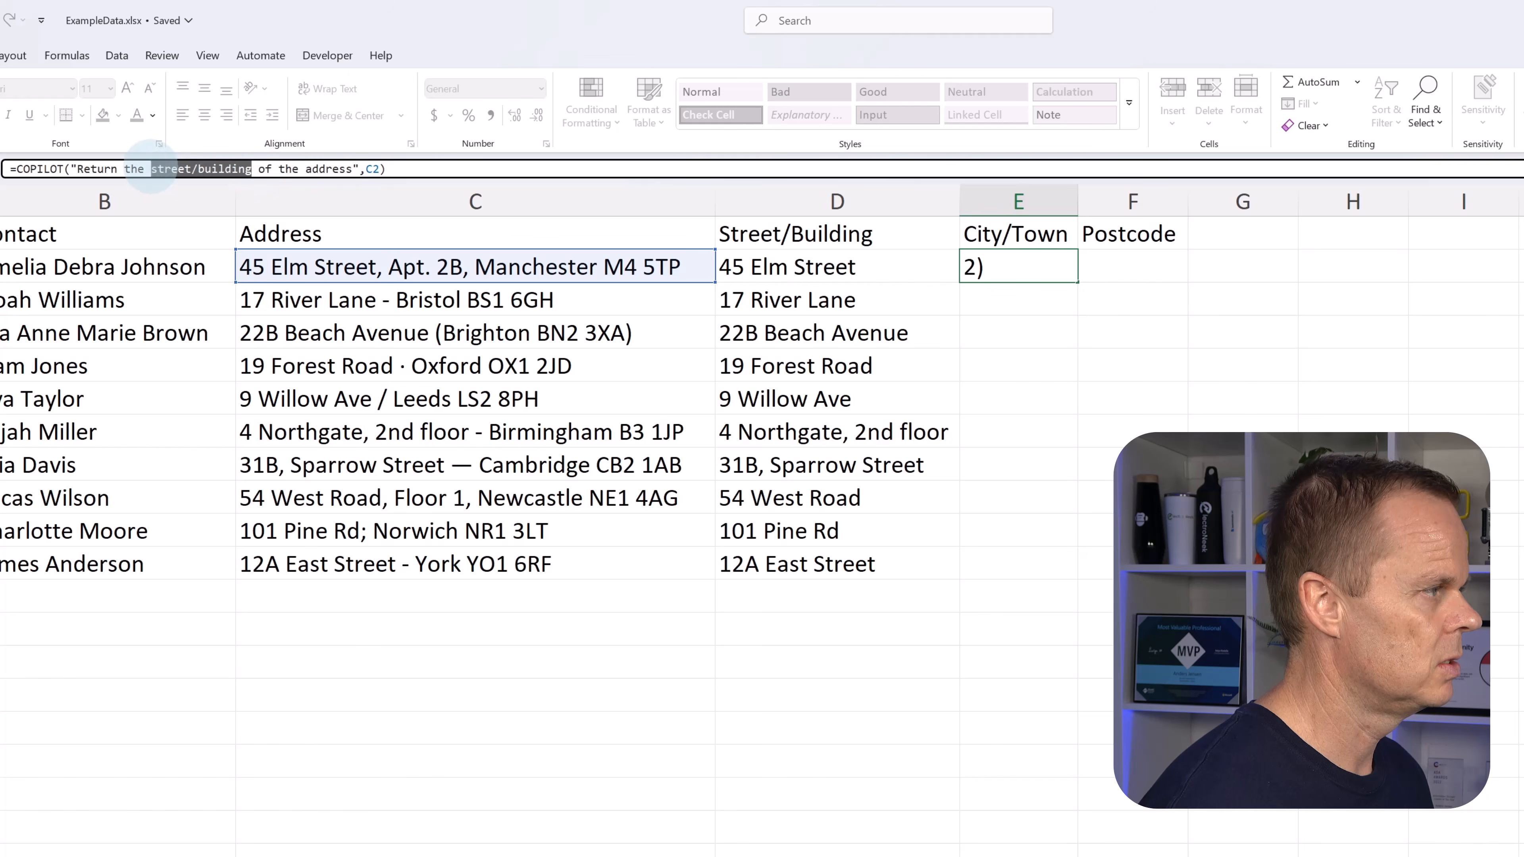
type("ci")
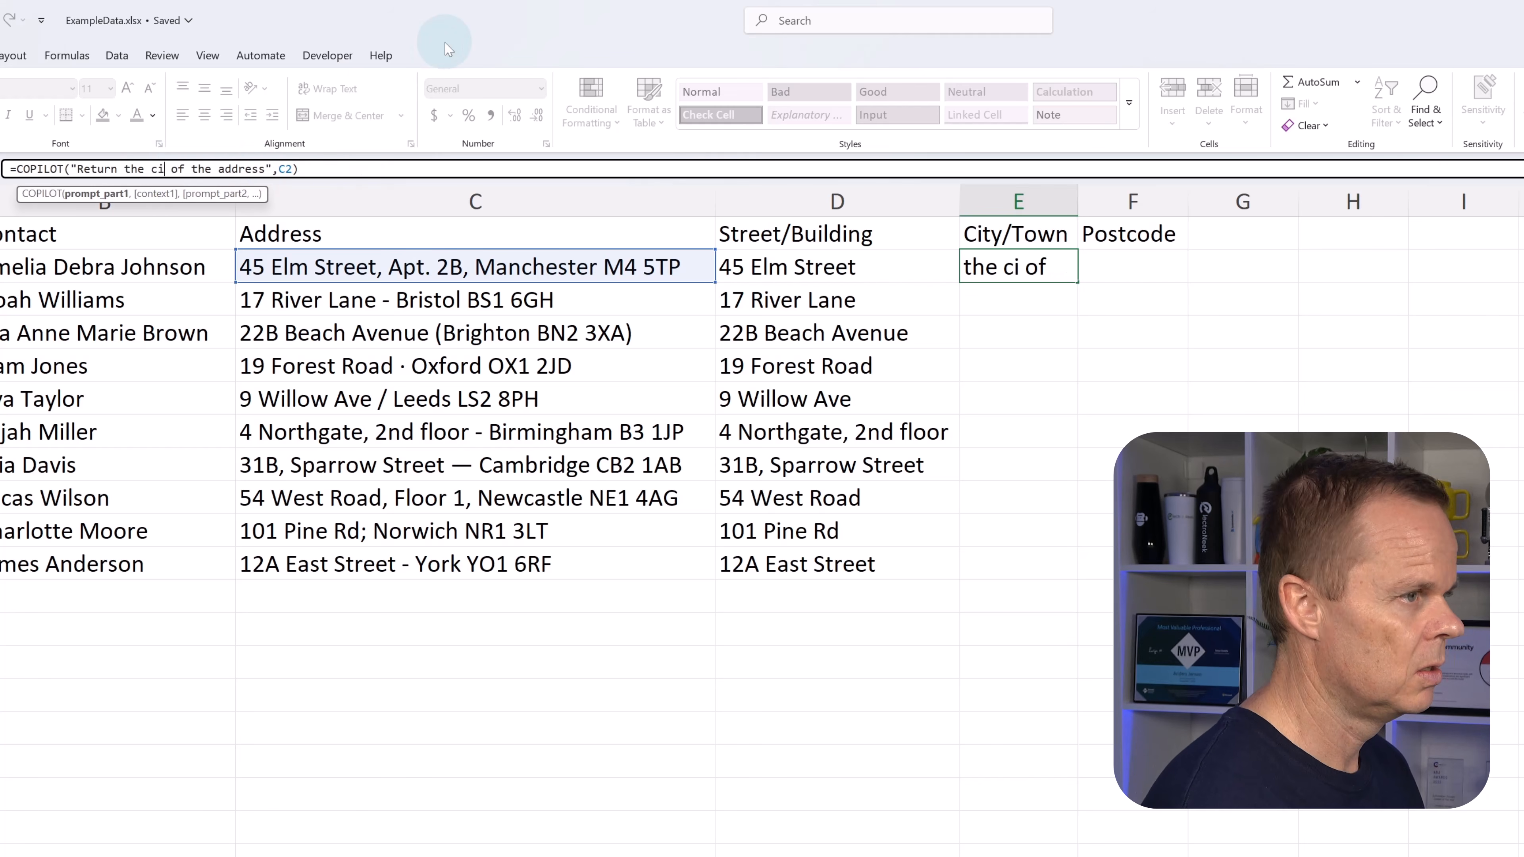
type("ty")
key("BackSpace")
key("BackSpace")
key("BackSpace")
type("t")
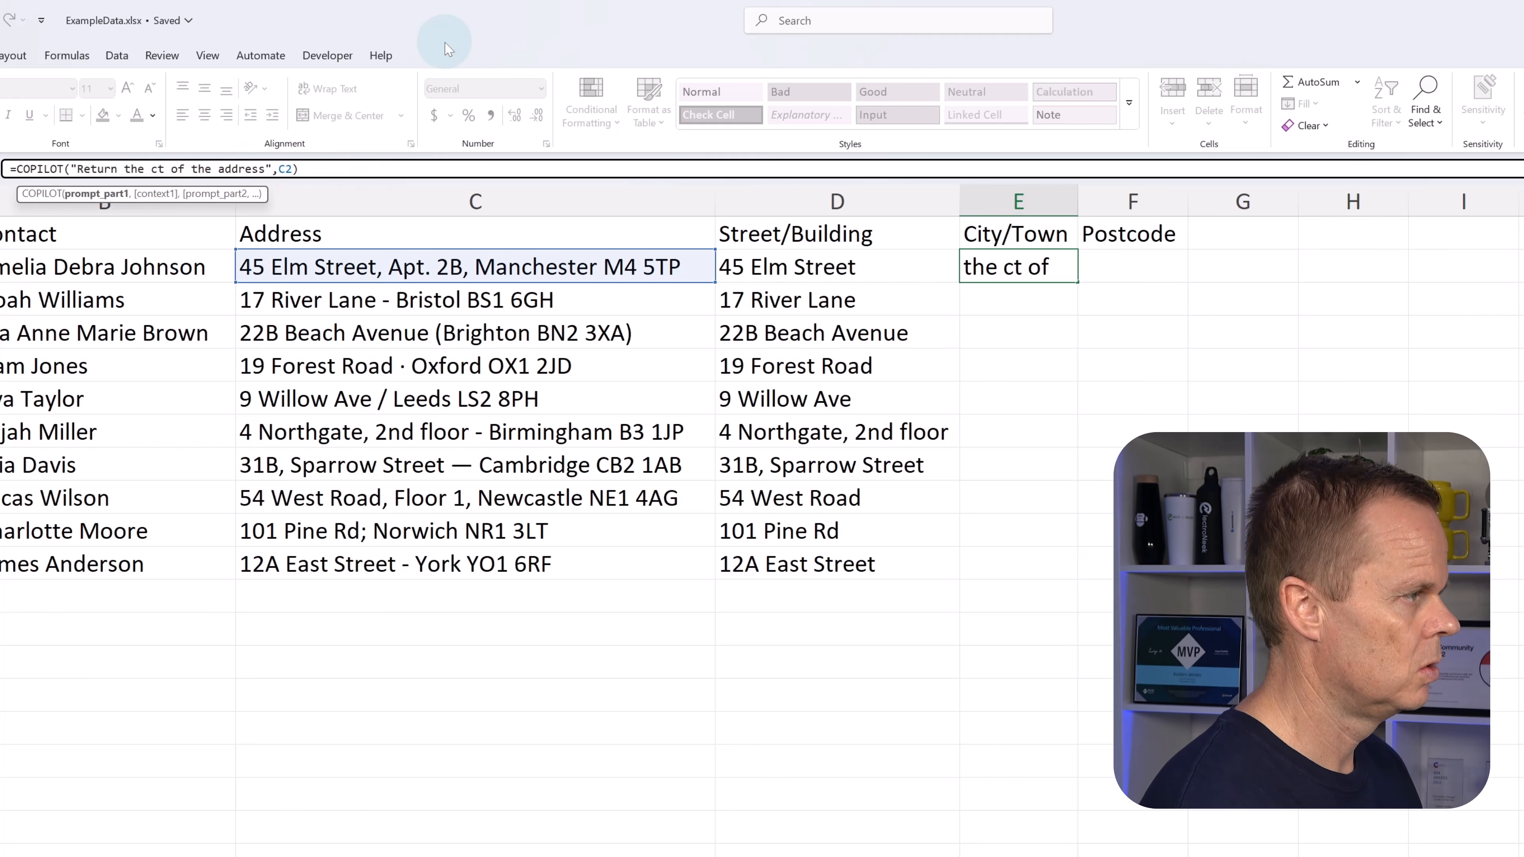
key("BackSpace")
type("ity/town")
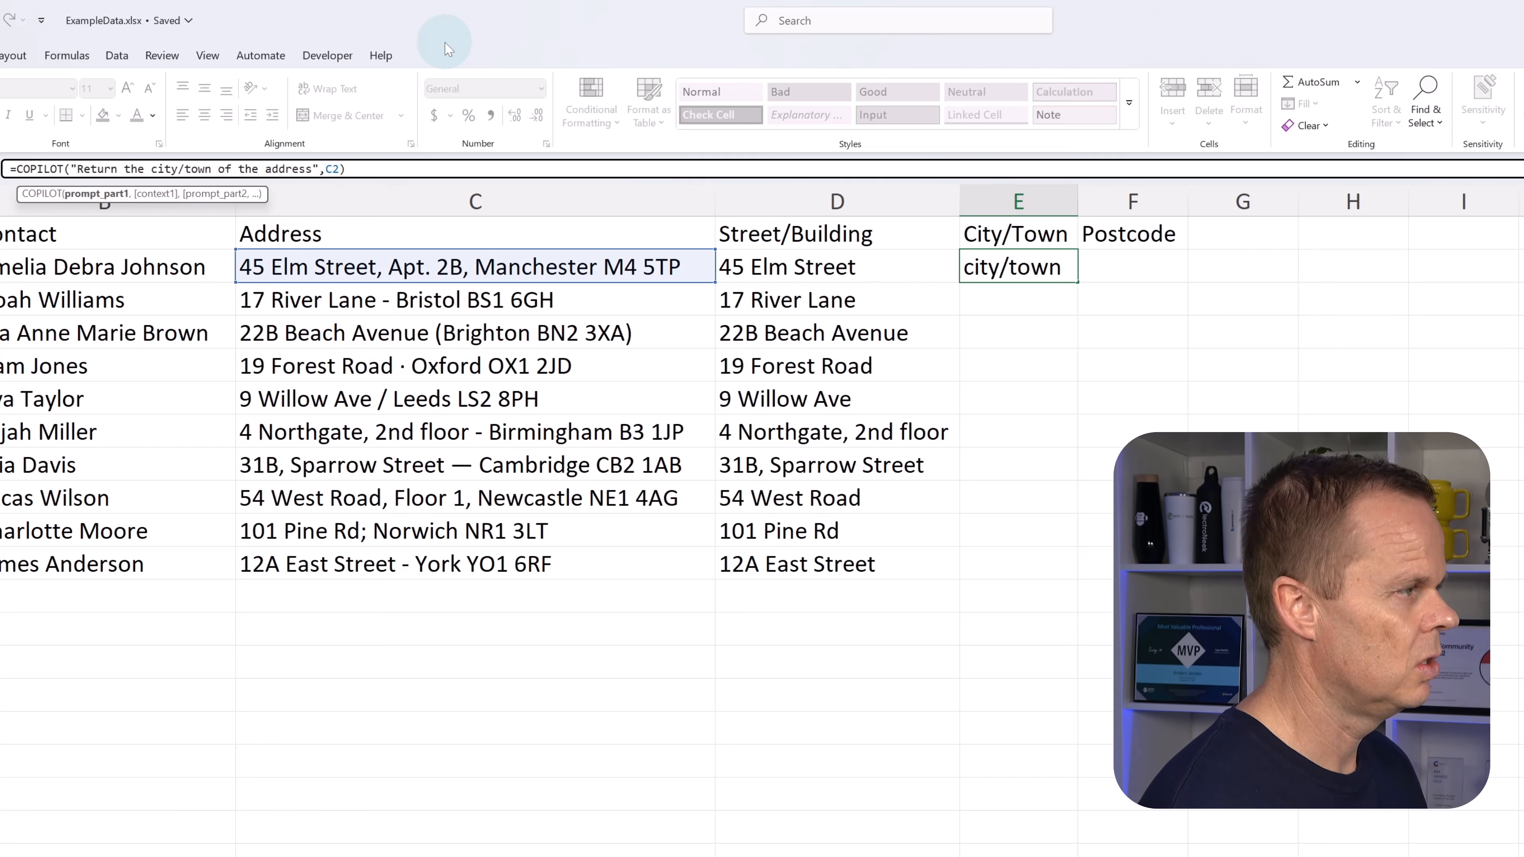
key("Return")
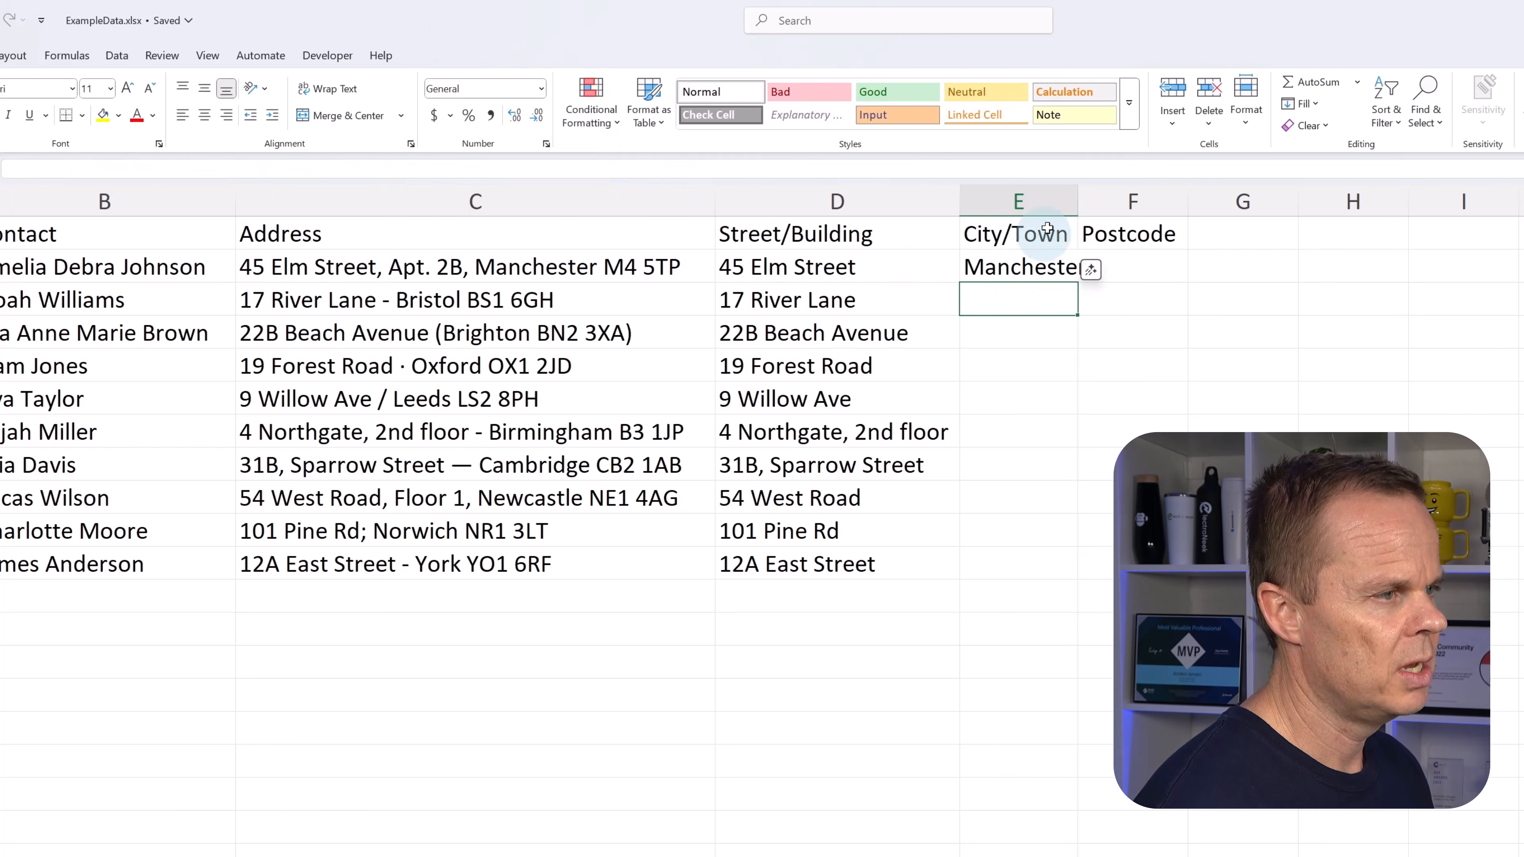
Fit the City/Town column's width to its contents
double_click(1078, 201)
left_click(1044, 272)
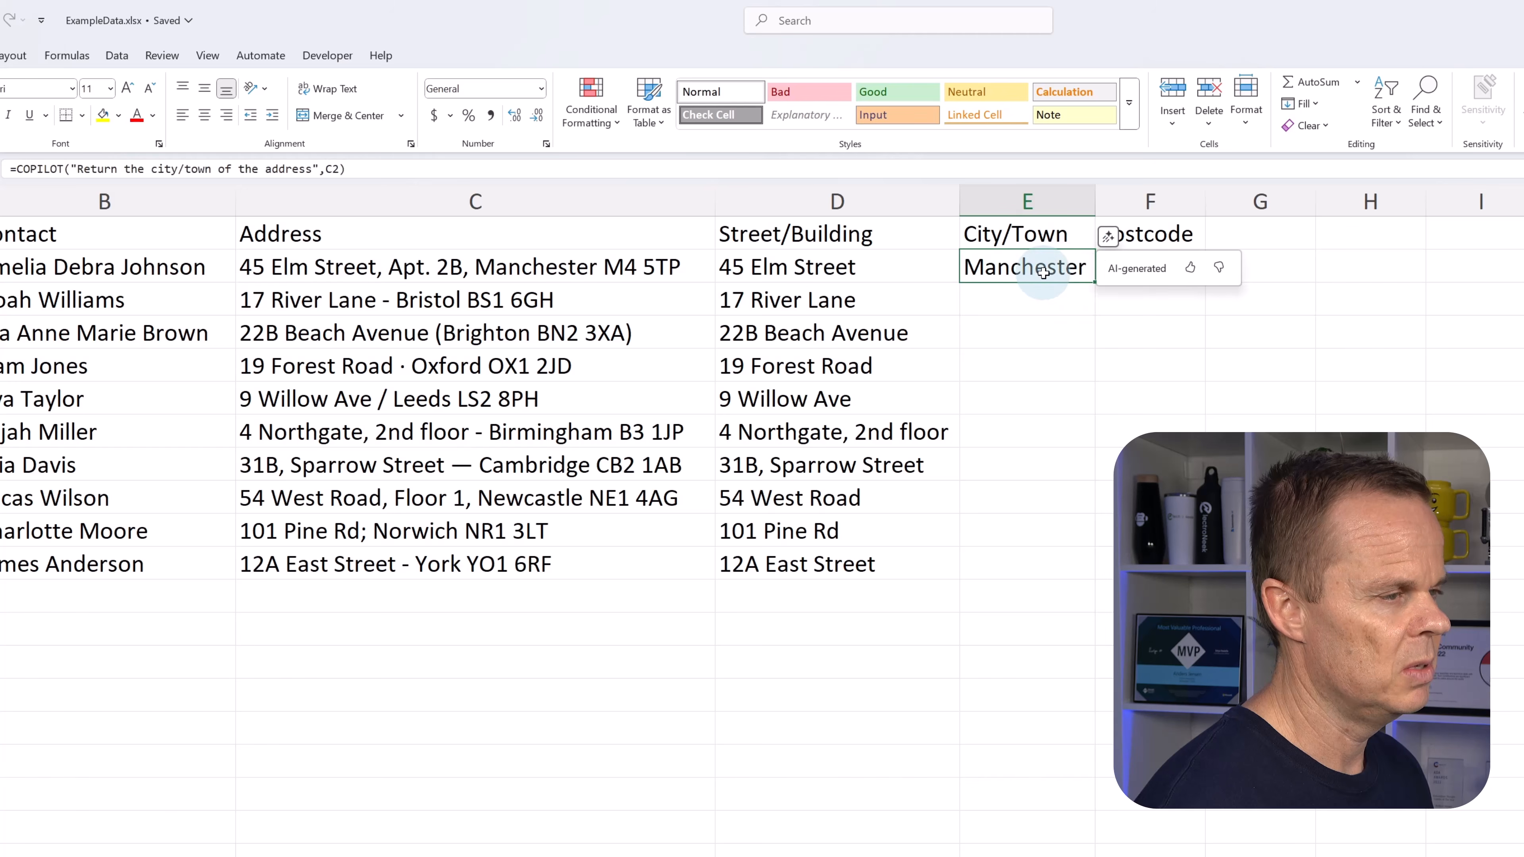
left_click(1262, 335)
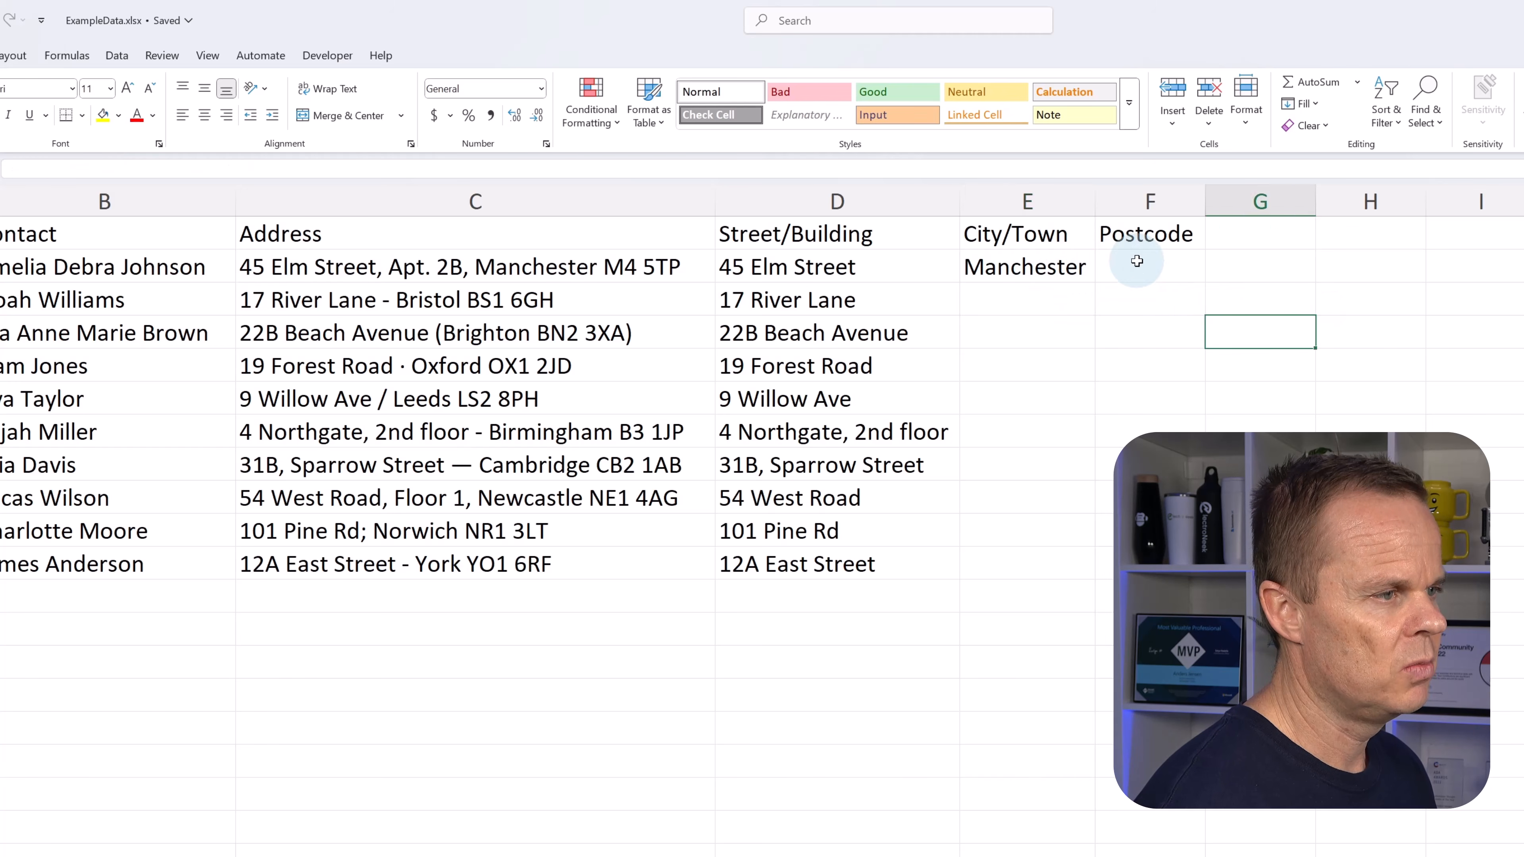
Paste the copied formula text into F2, change "street/building" to "postcode" in its prompt, and enter it
left_click(1137, 261)
left_click(815, 169)
key("ctrl+v")
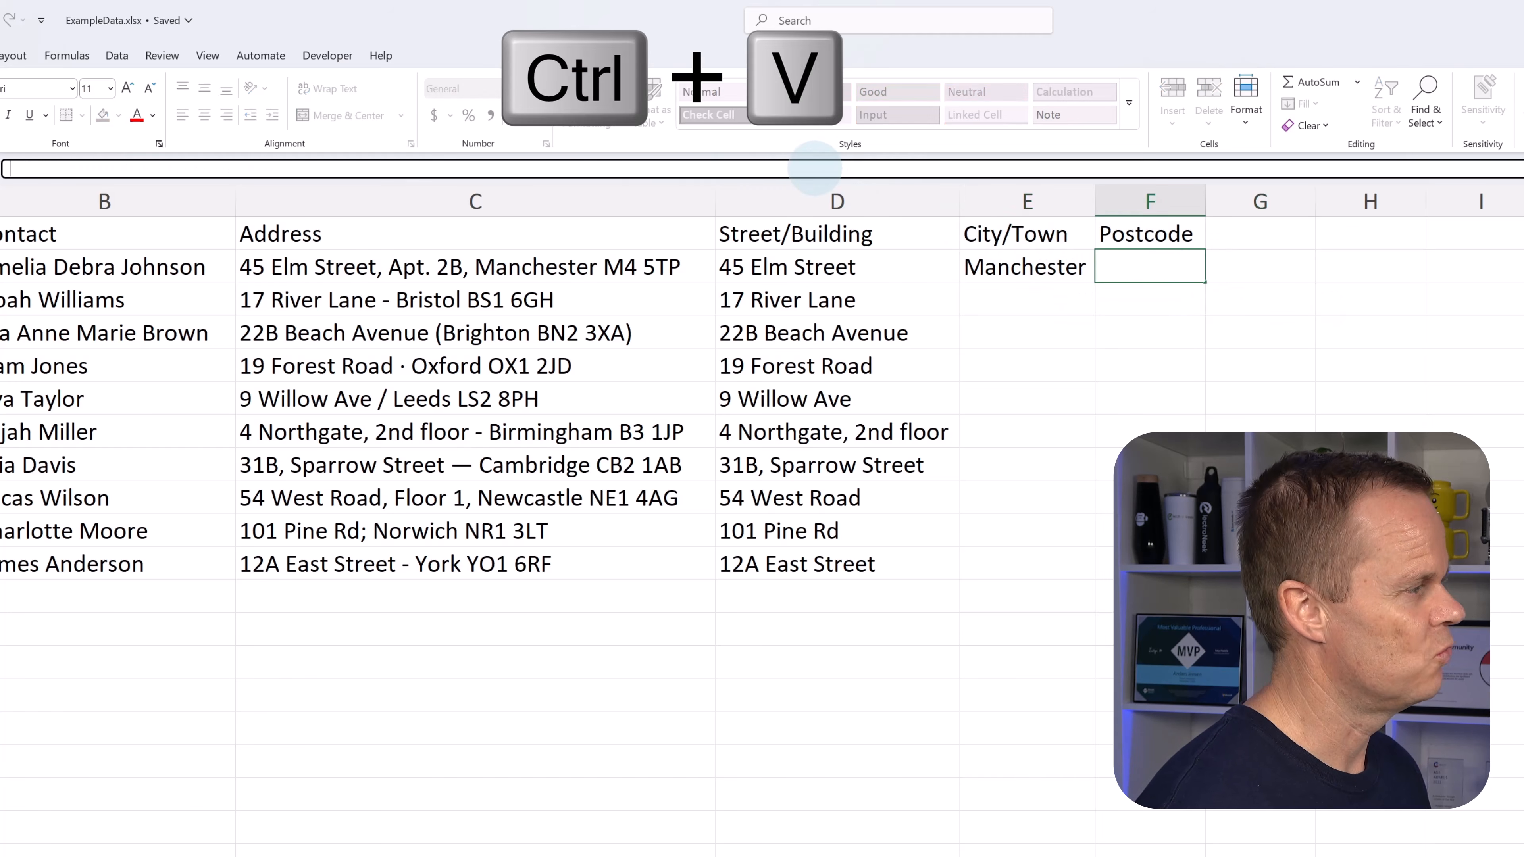
left_click_drag(251, 177, 159, 178)
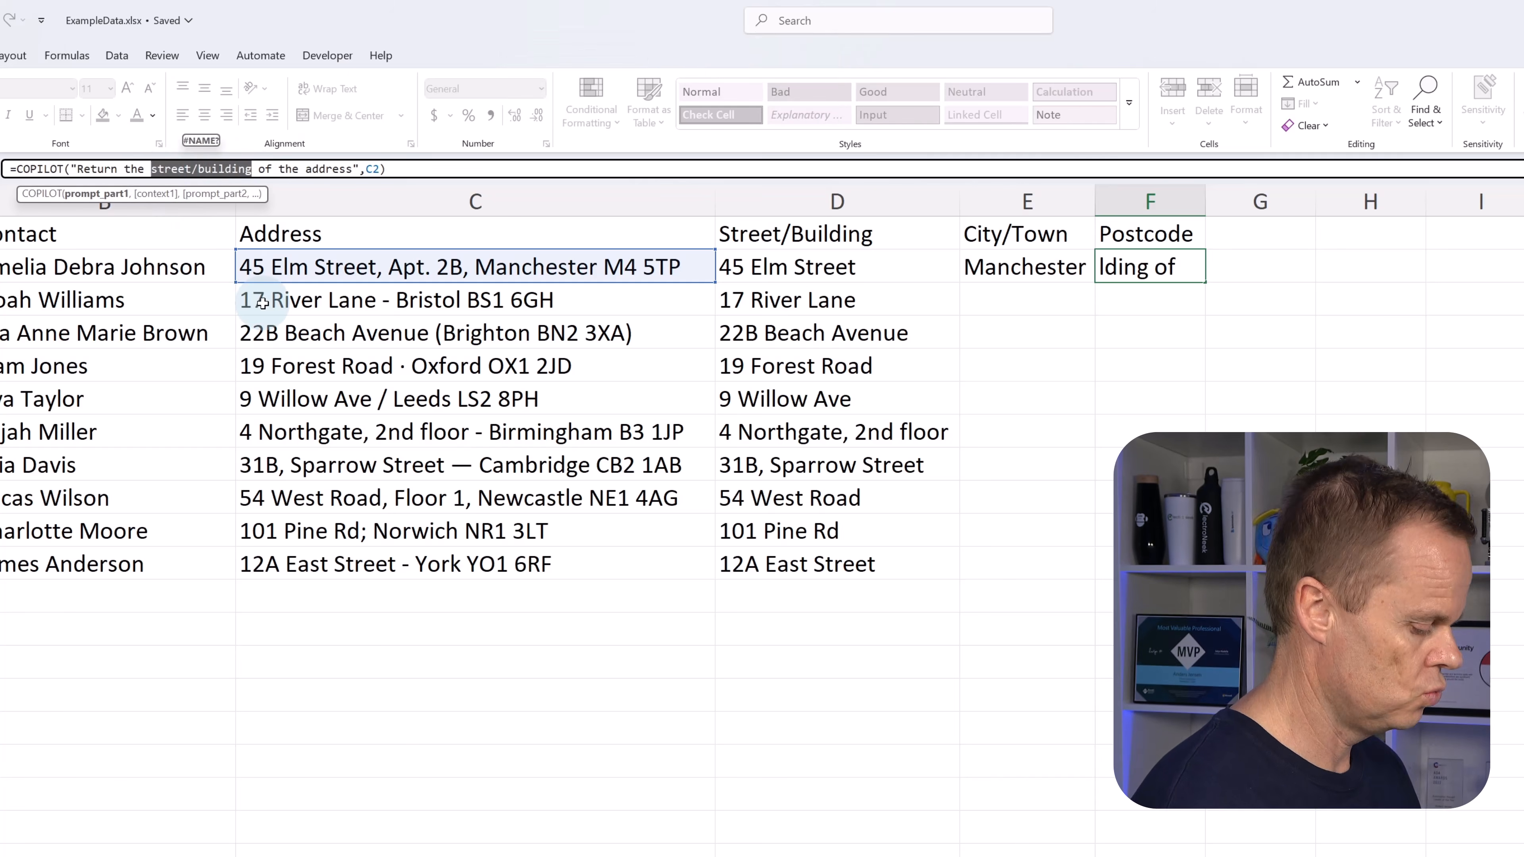
type("postcode")
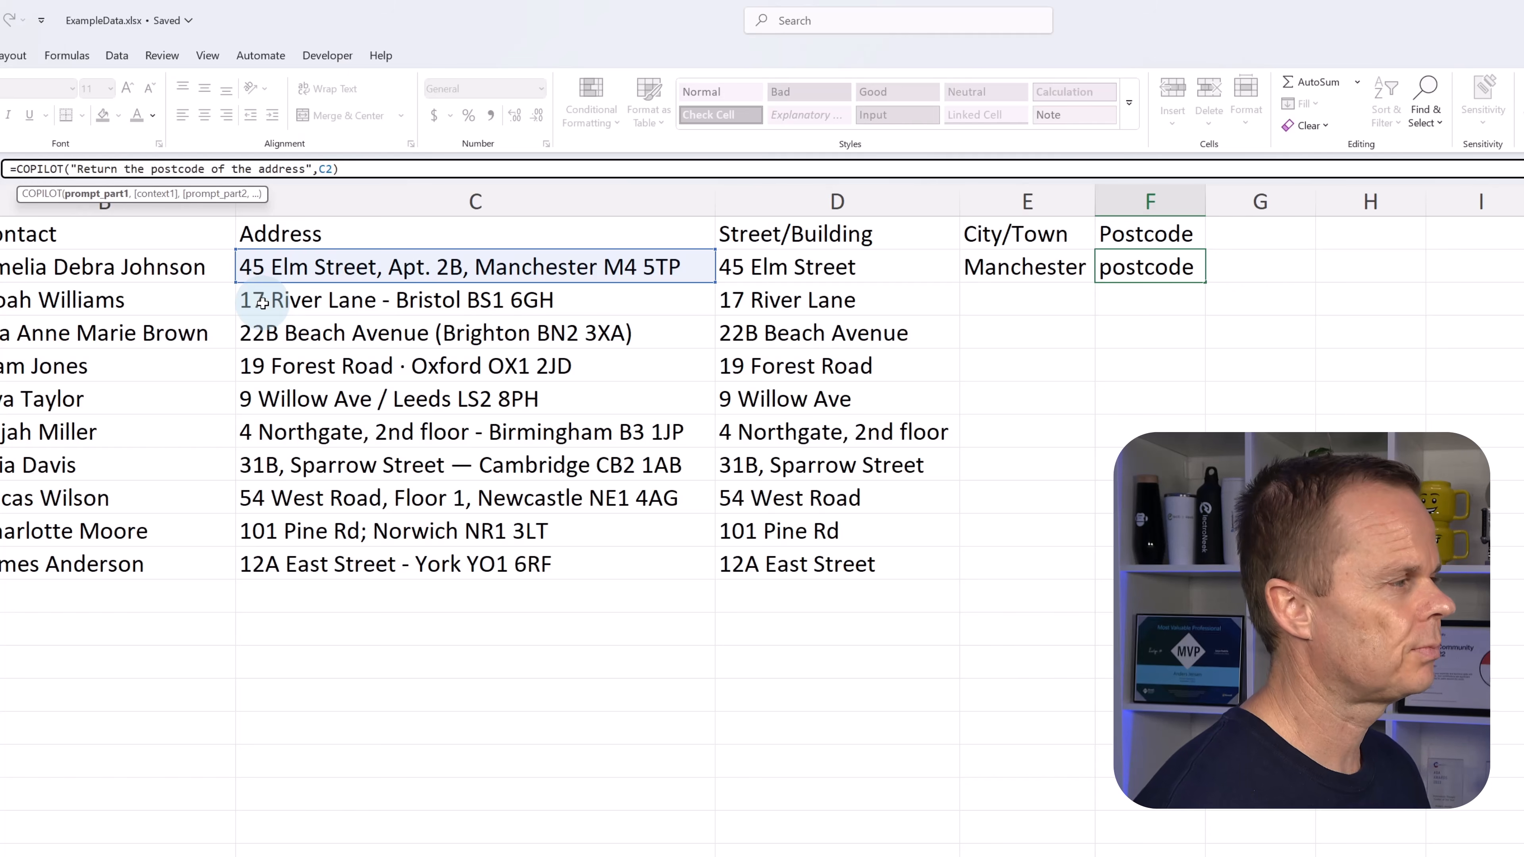
key("Return")
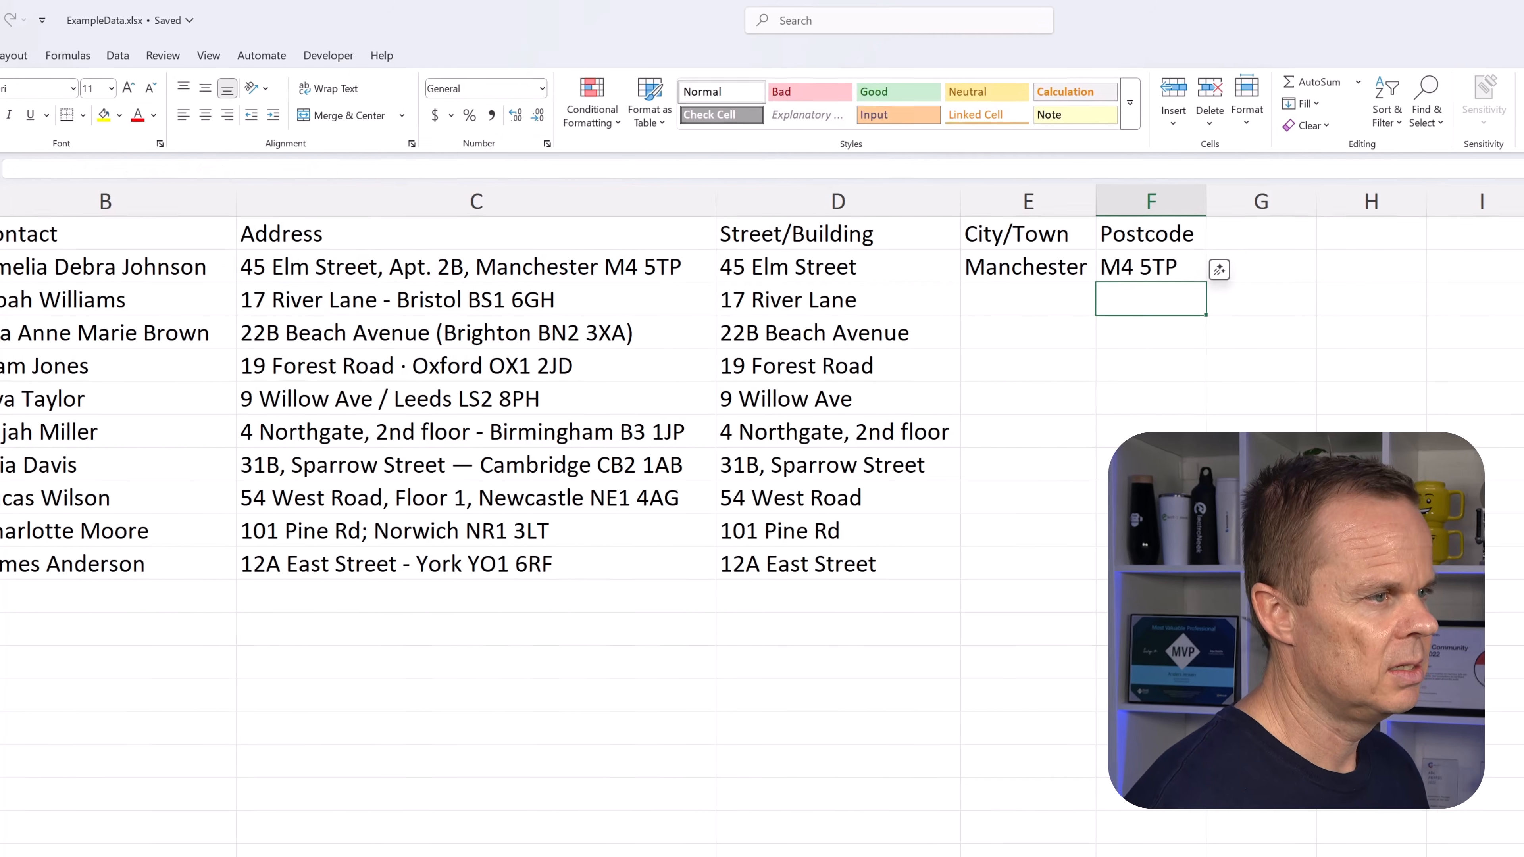
Fill the E2 and F2 city/town and postcode formulas together down through row 11
left_click_drag(1085, 274, 1223, 343)
left_click_drag(1365, 327, 1363, 543)
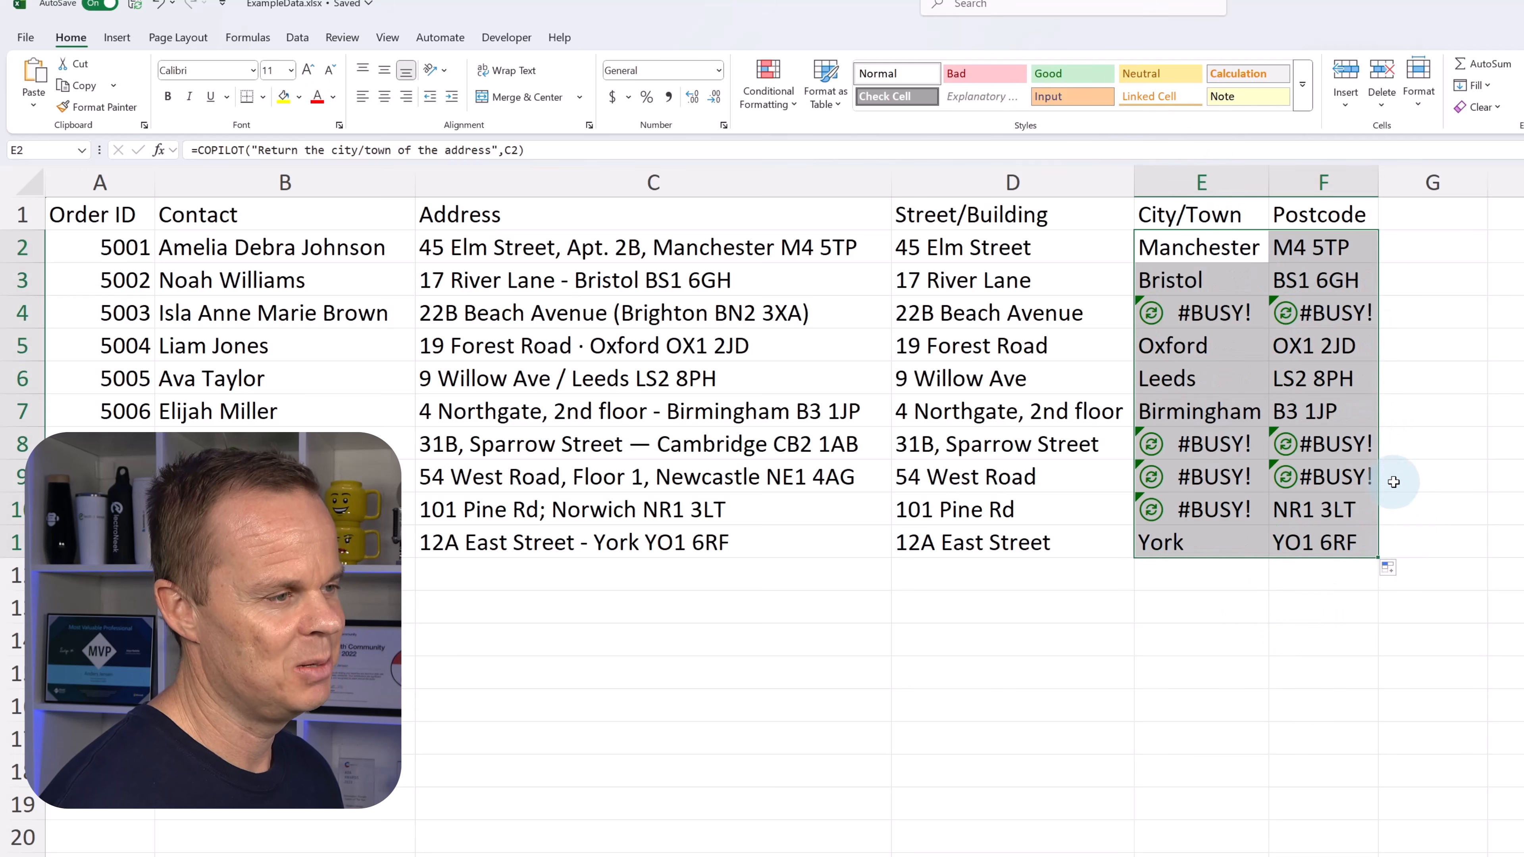
left_click(1483, 456)
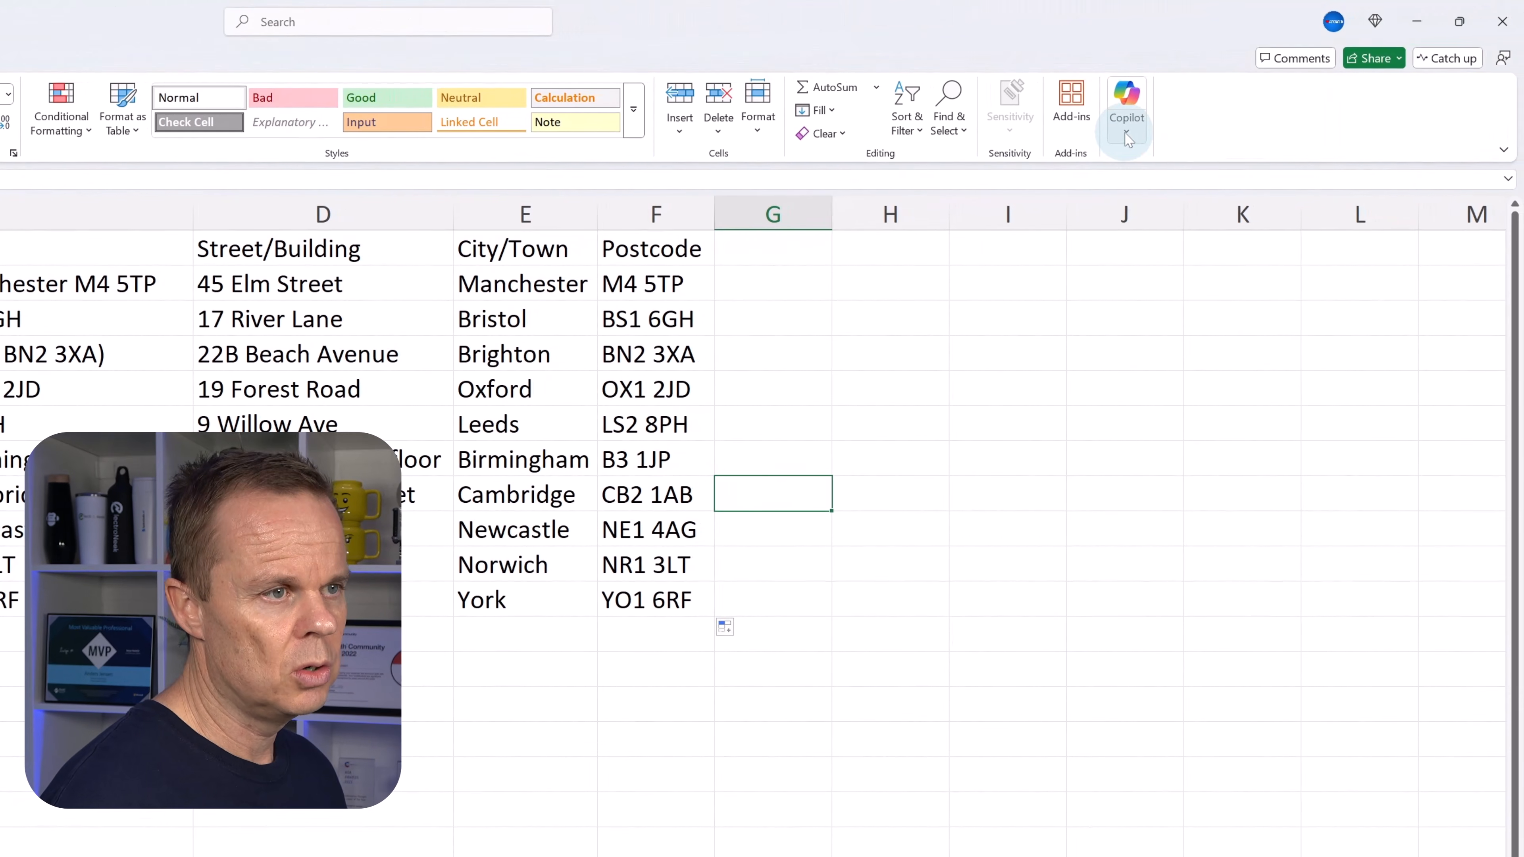
Open Copilot's App Skills and widen its pane
left_click(1127, 137)
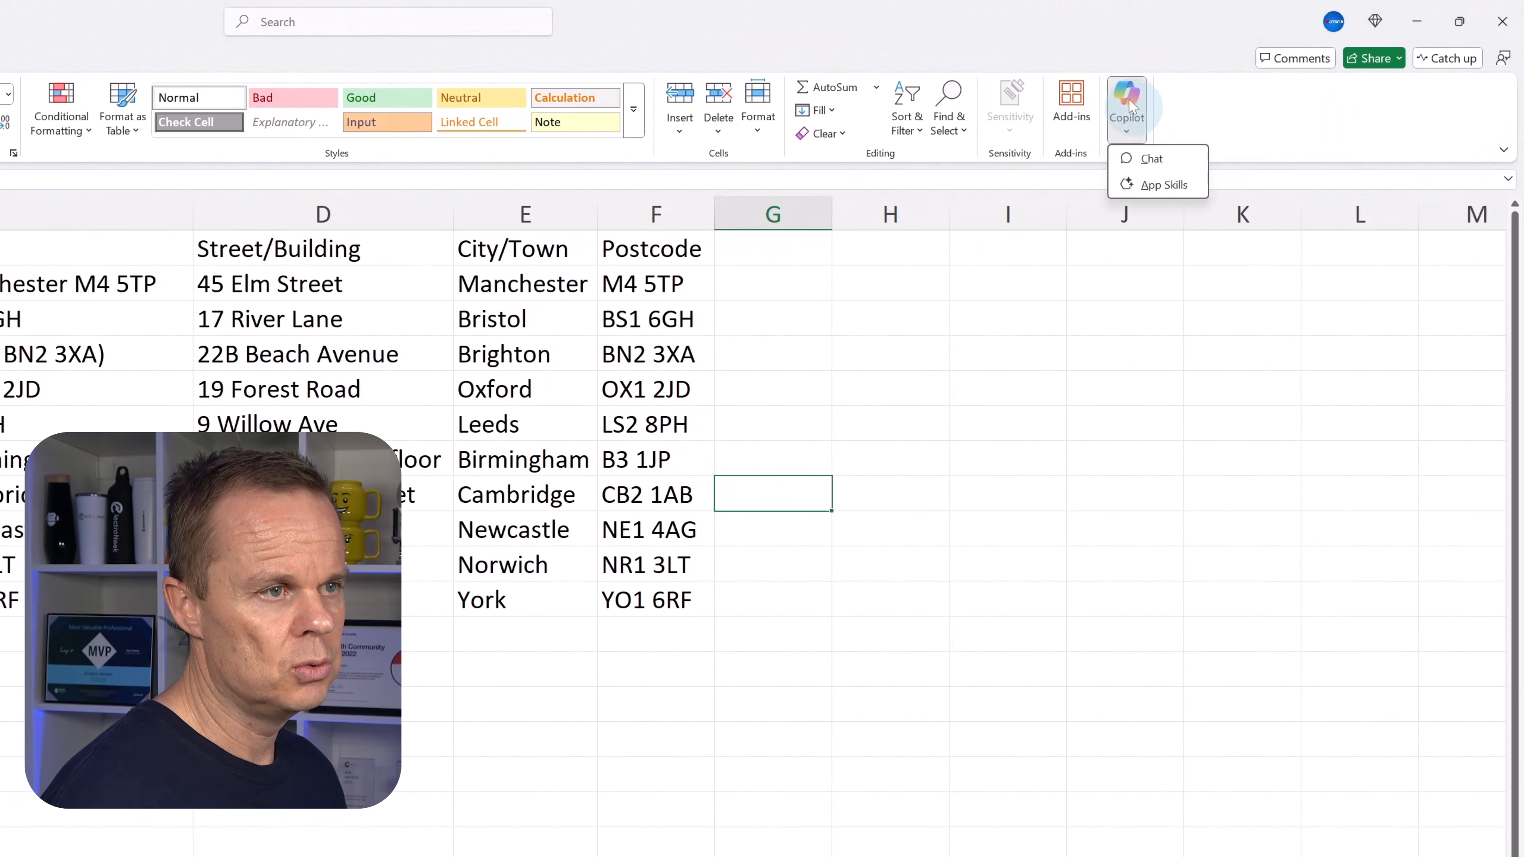
left_click(1162, 185)
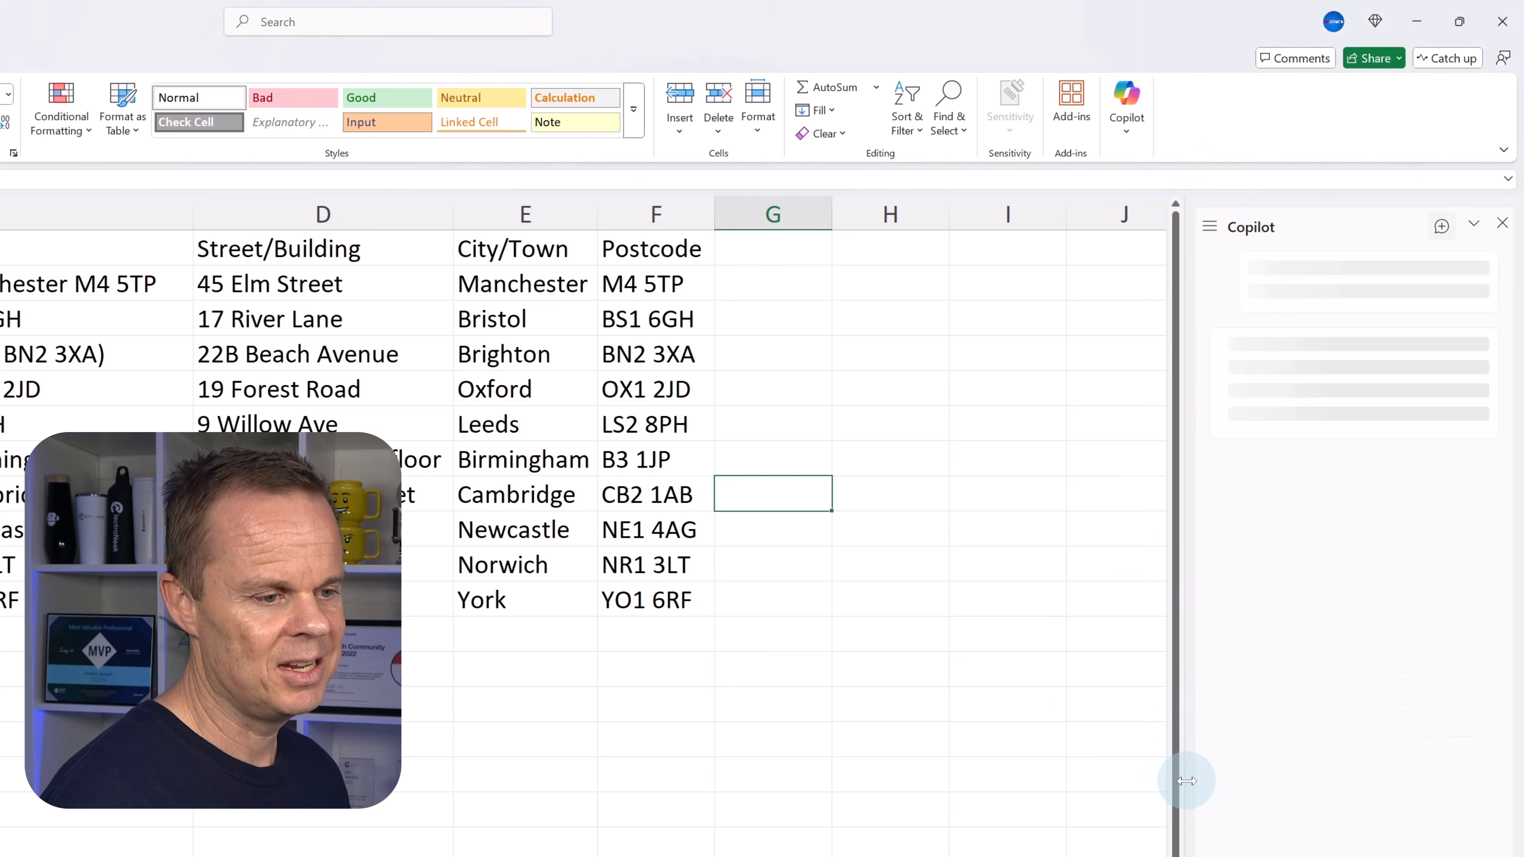
left_click_drag(1188, 781, 959, 782)
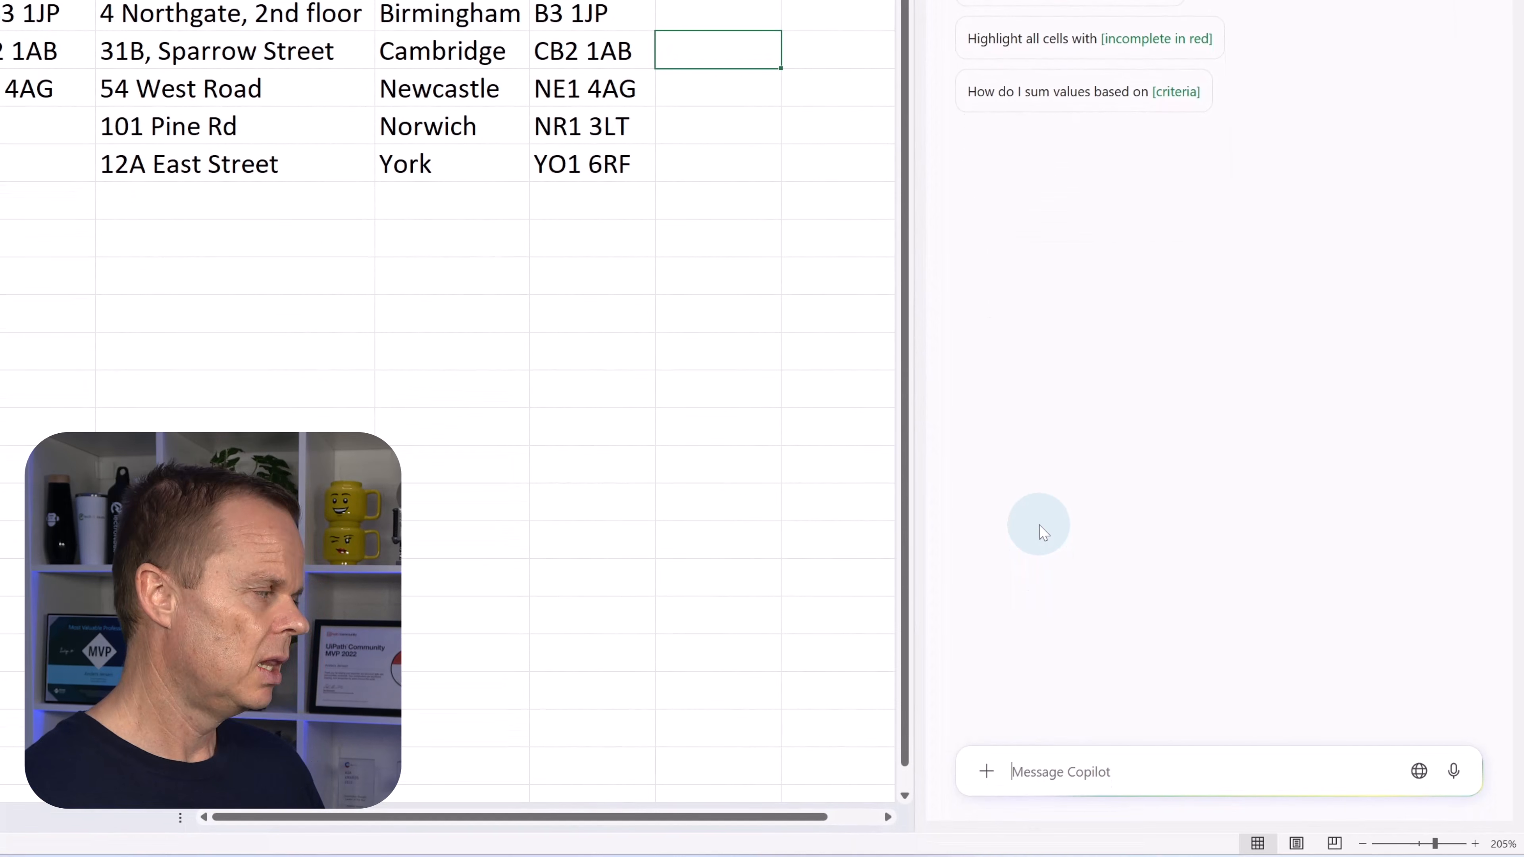
Ask Copilot for a formula extracting all names except the last from the Contact column, in a column named First Name inserted after the Contact column
type("Create a formula that extracts all names exce")
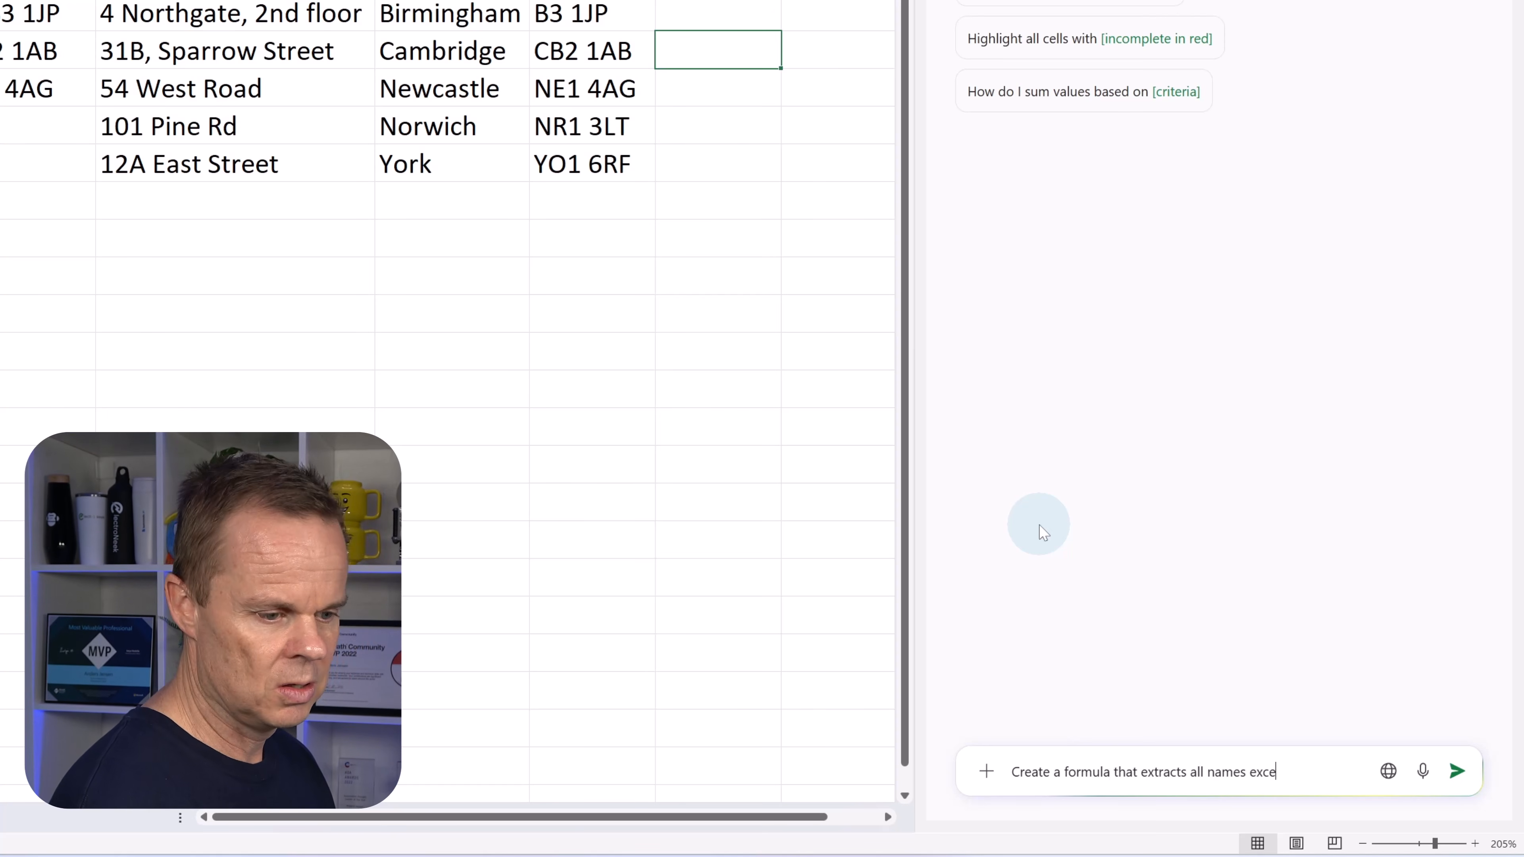
type("pt the last from the Contact")
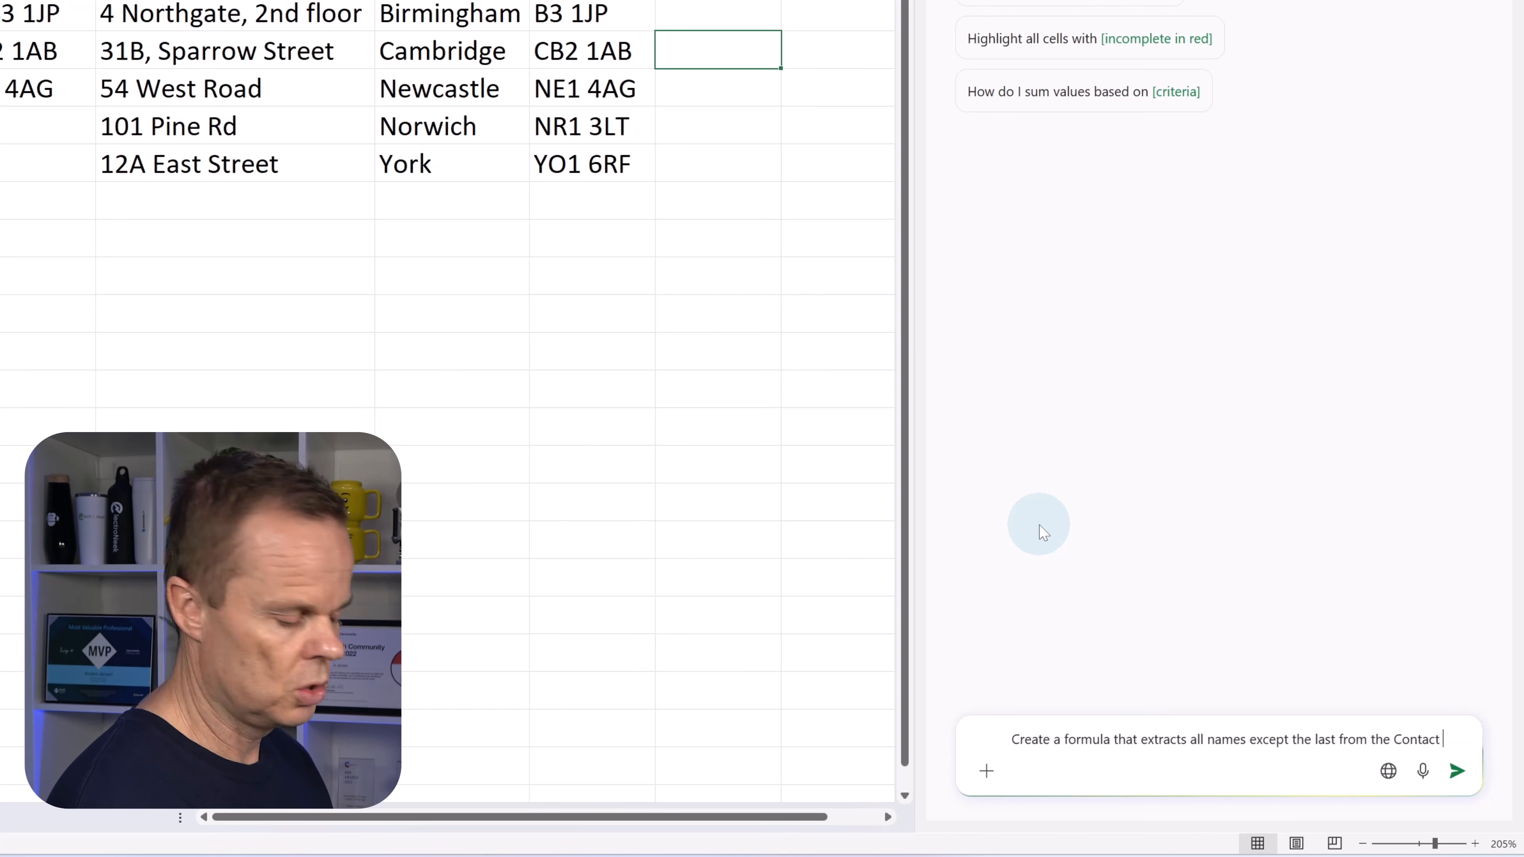
type(" column")
type(". Name the column")
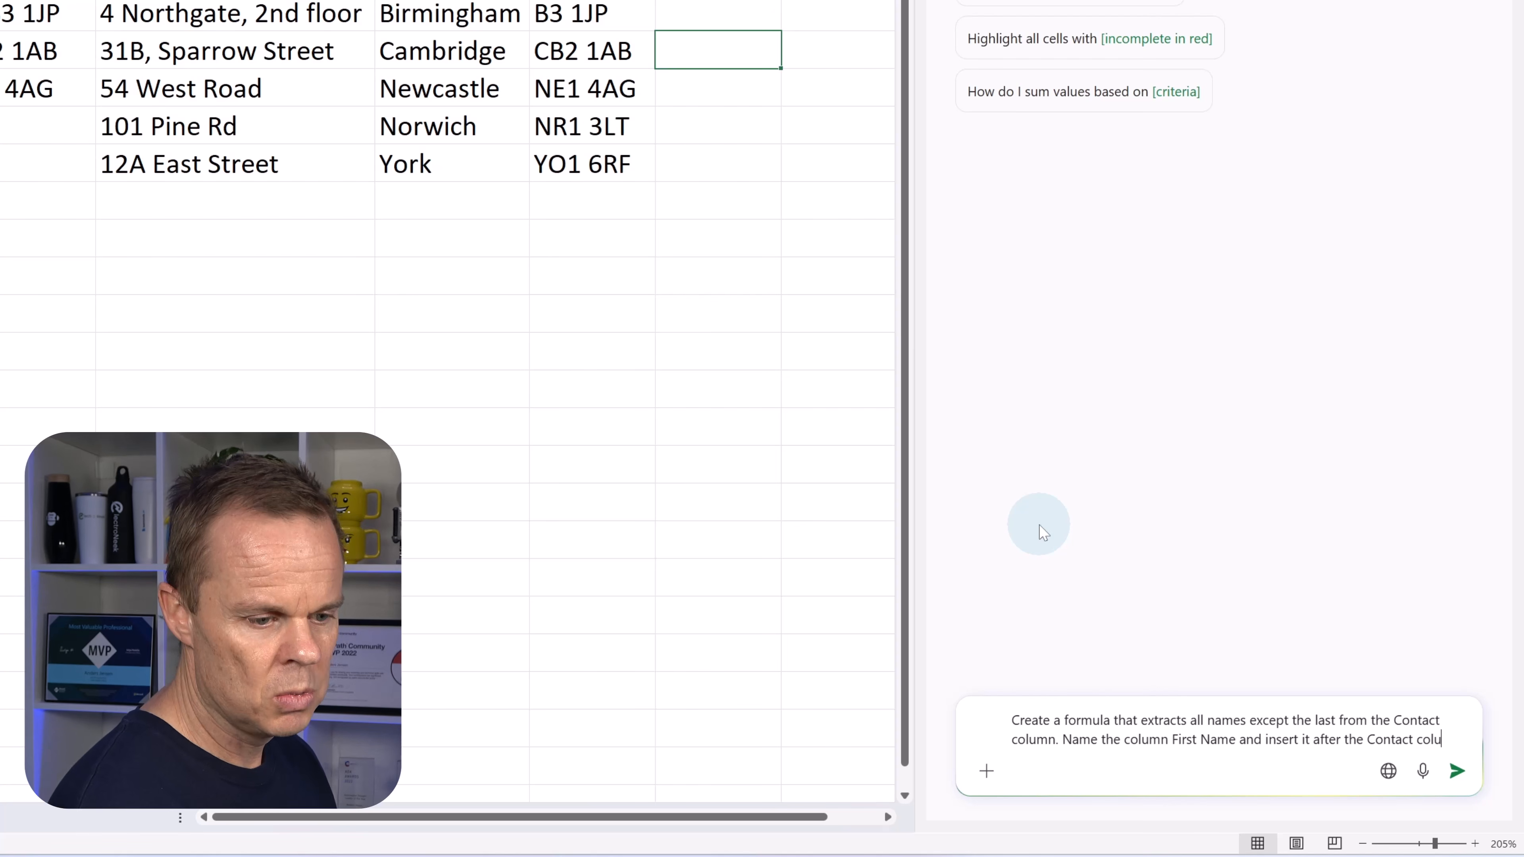
key("Return")
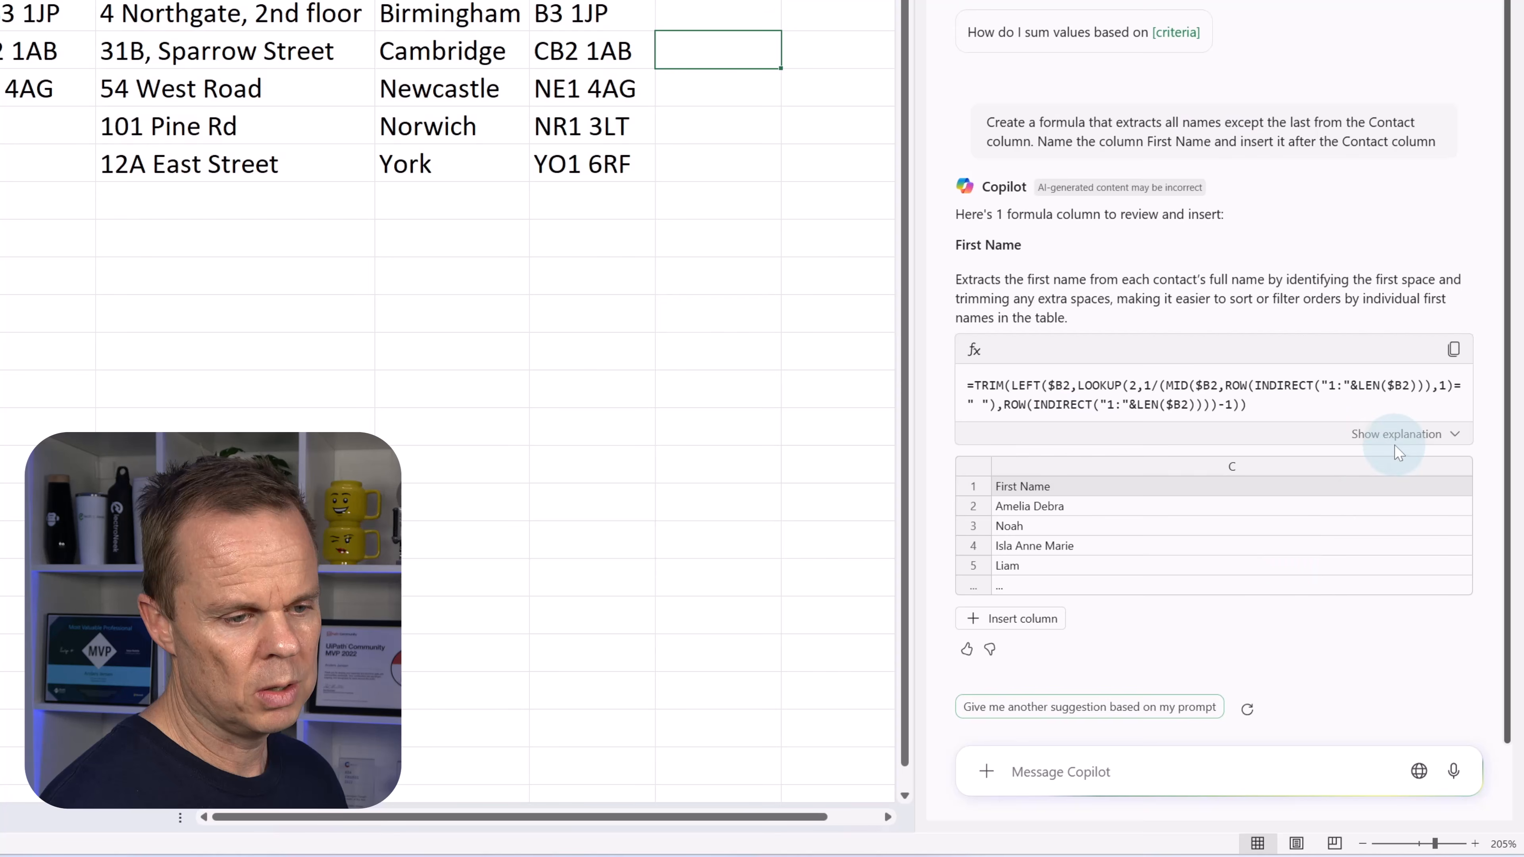
Expand the explanation of the suggested First Name formula and insert the column into the sheet
left_click(1395, 434)
scroll(1114, 493, "down", 4)
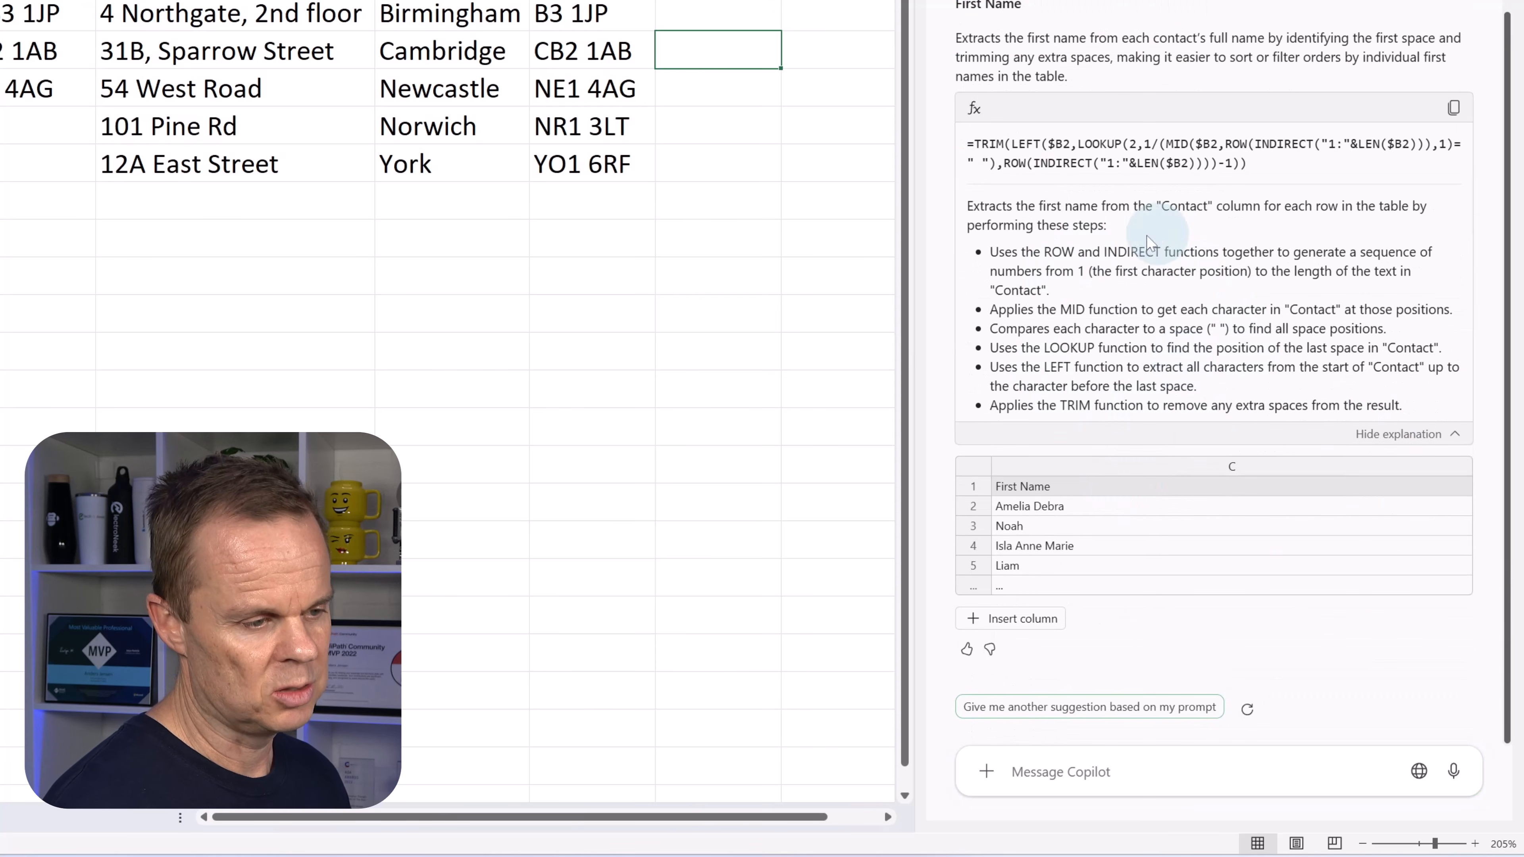
left_click(1045, 623)
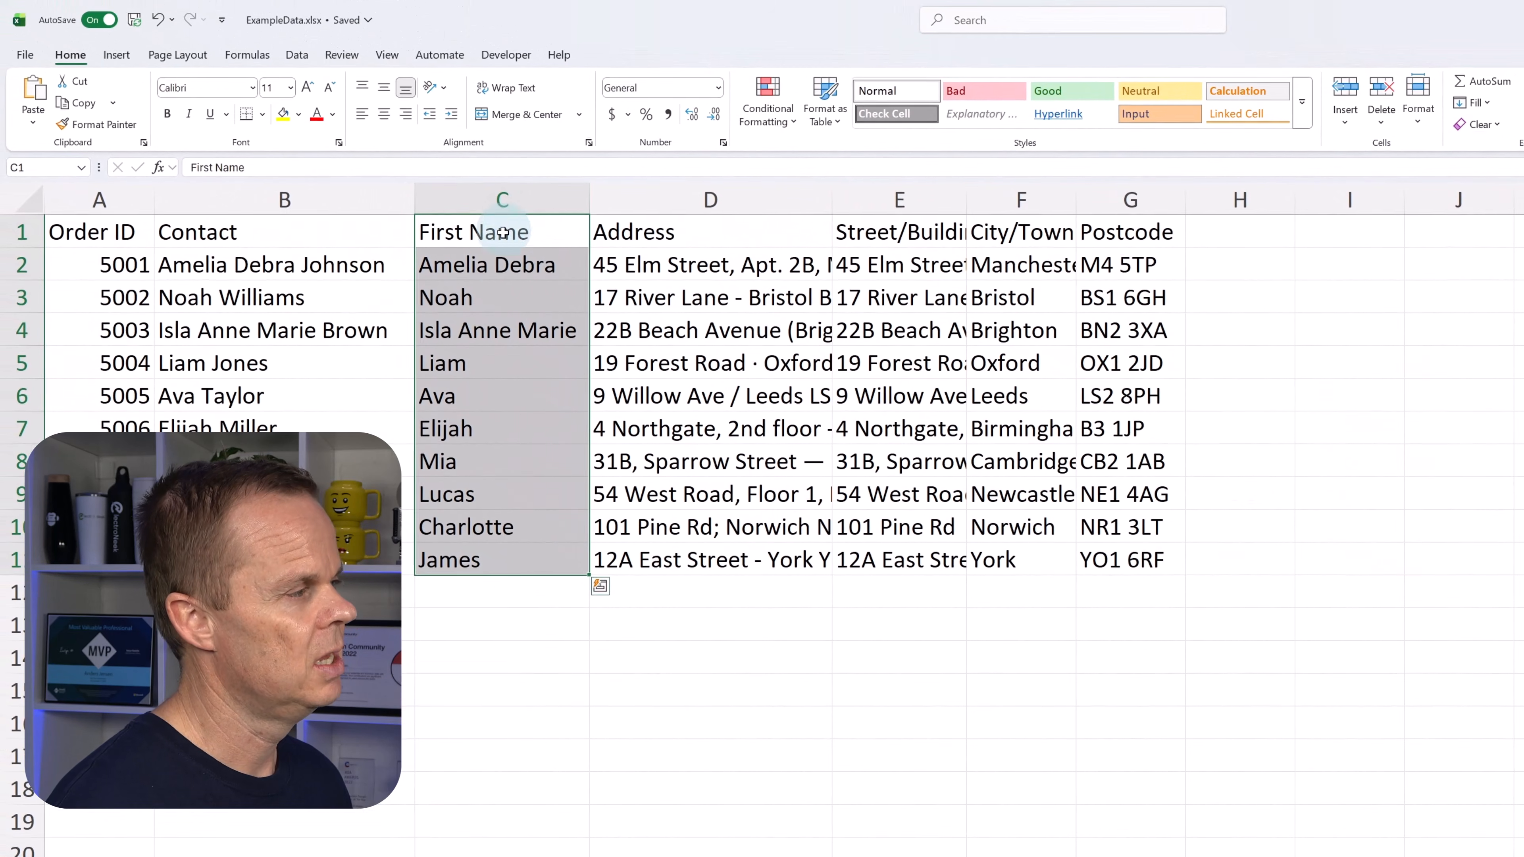
Examine the inserted First Name formulas in cells C2 through C5
left_click(495, 265)
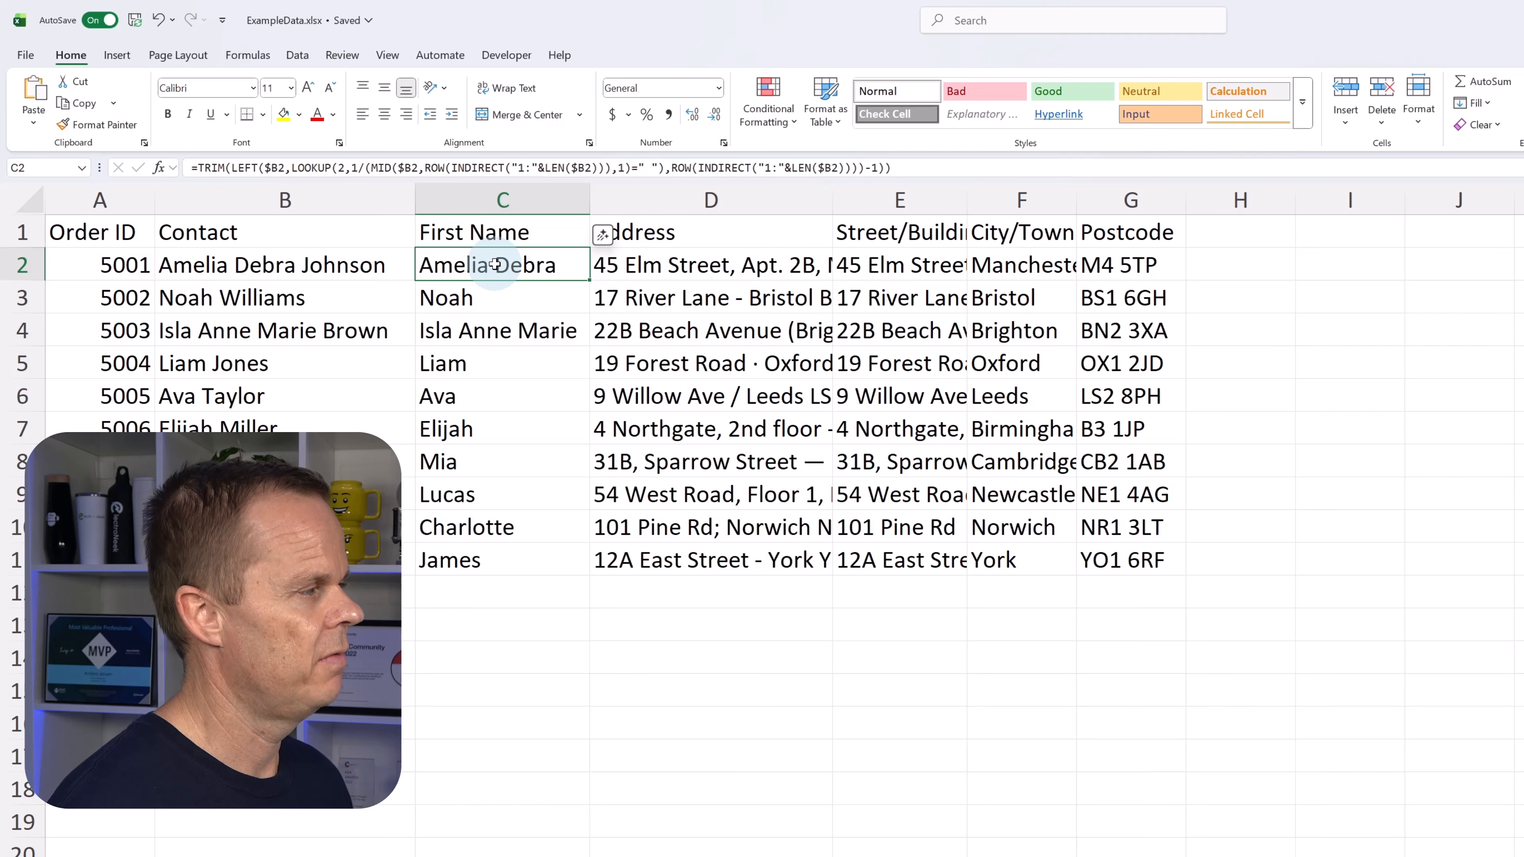
left_click(454, 293)
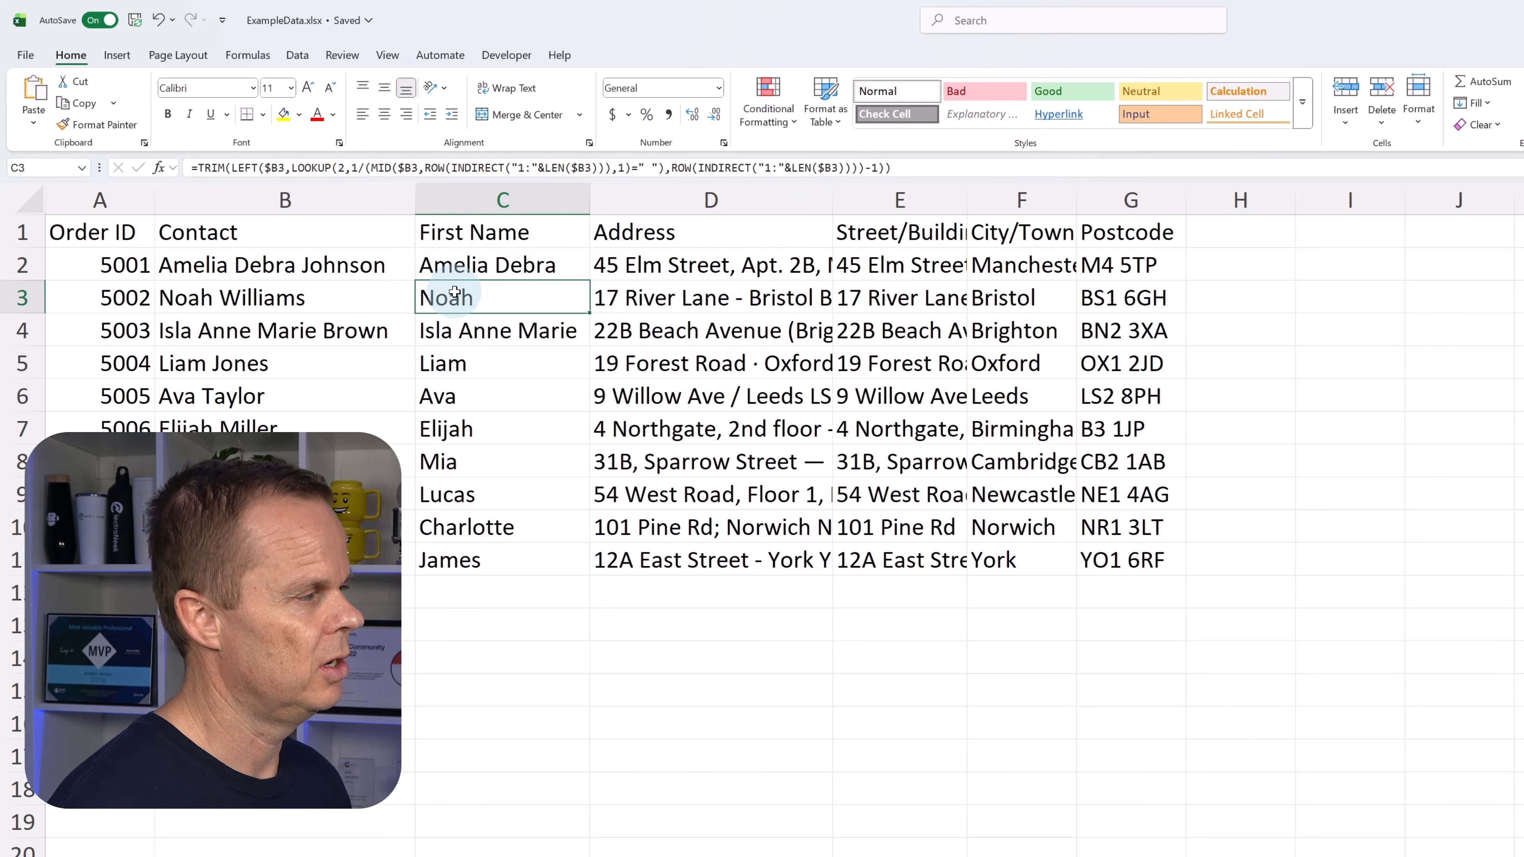
left_click(454, 326)
left_click(459, 360)
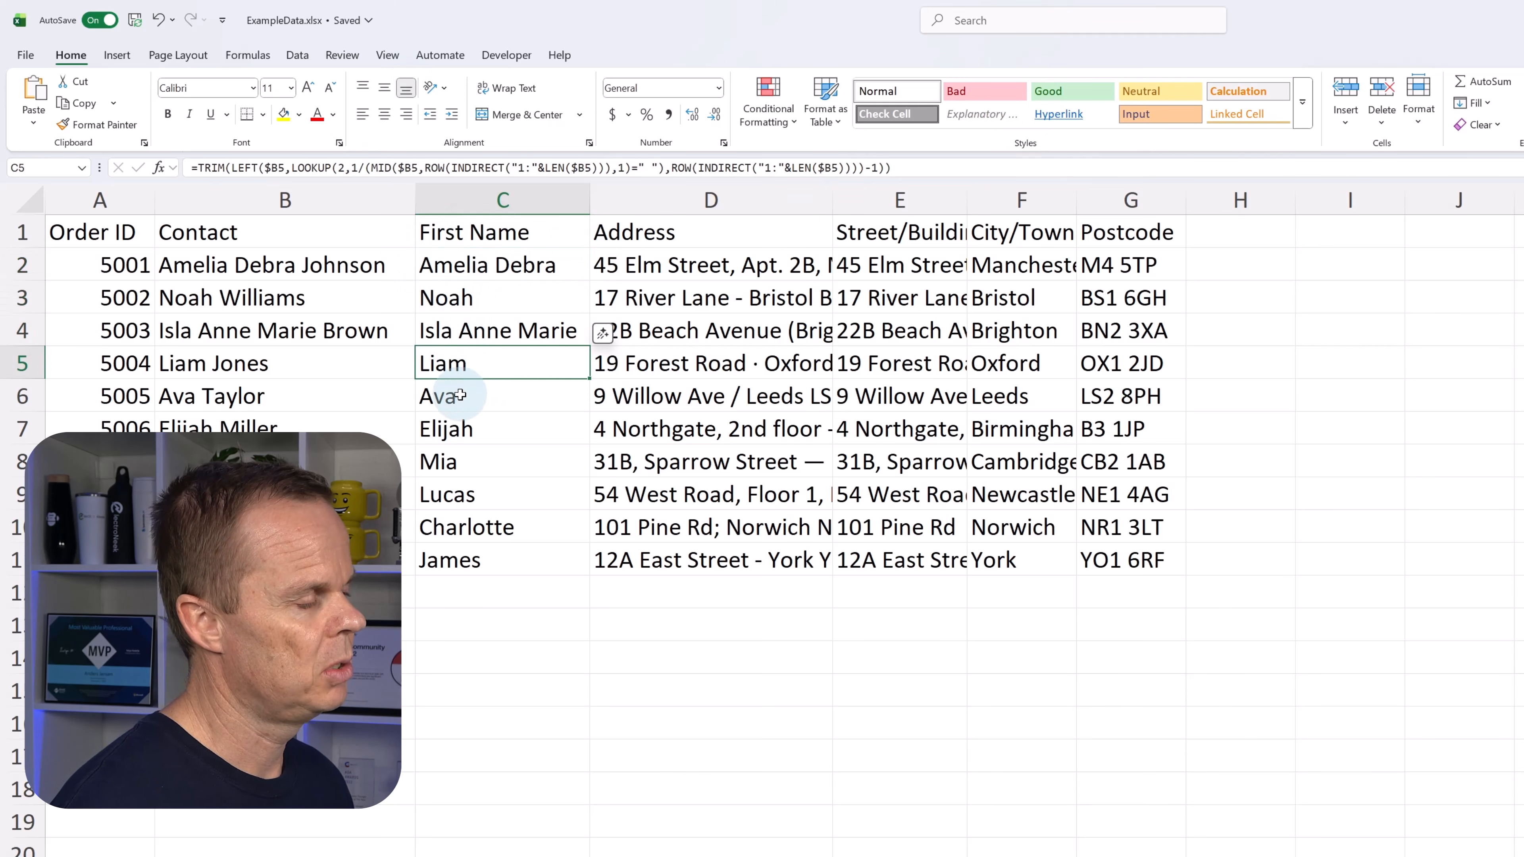
left_click(480, 262)
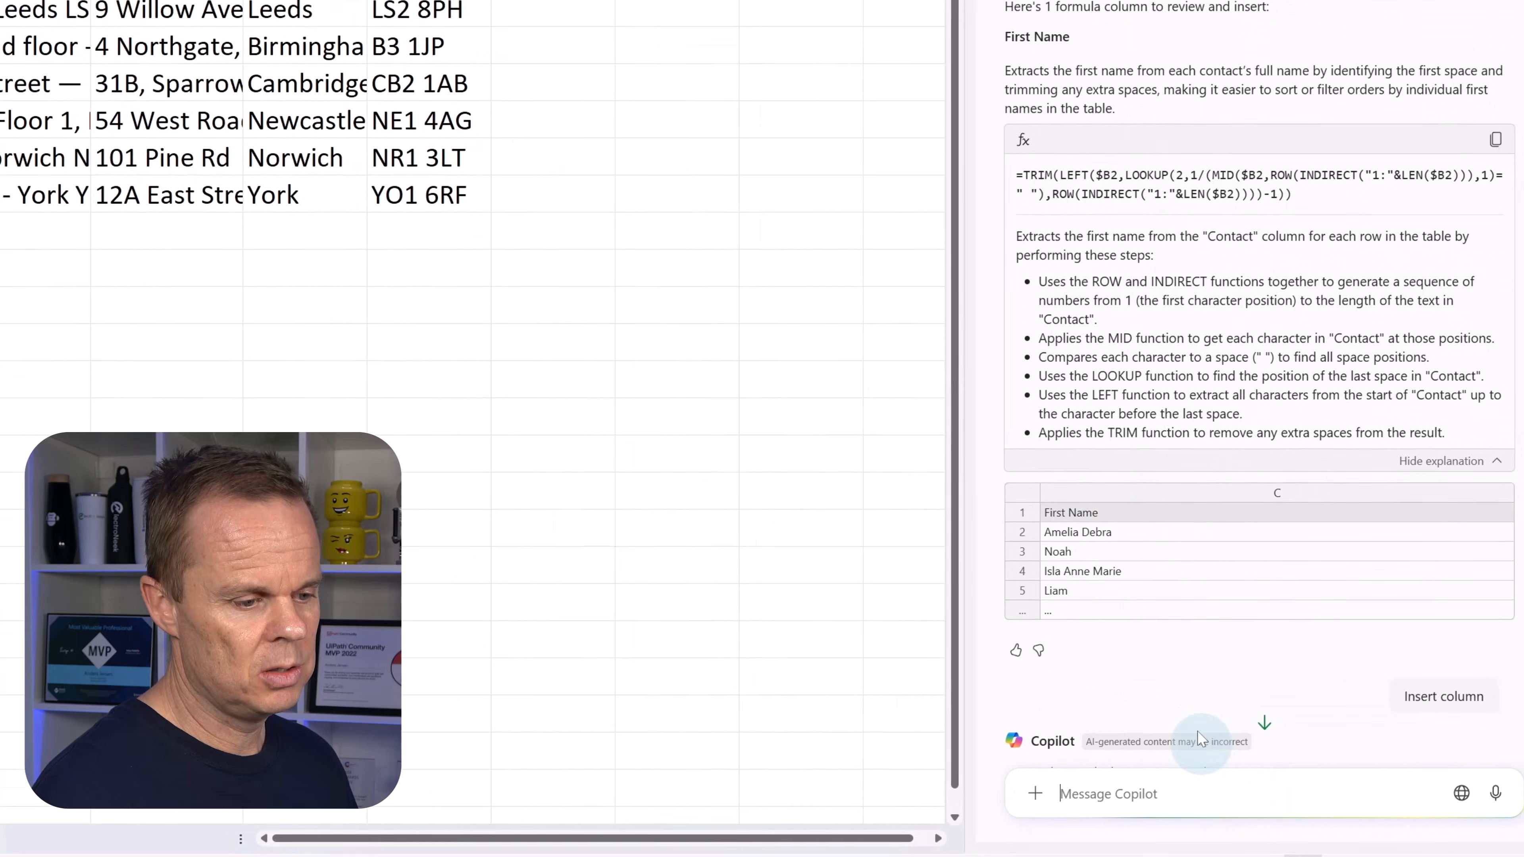
Ask Copilot for a formula extracting only the last name from the Contact column, in a column named Last name inserted before the Address column
type("Cra")
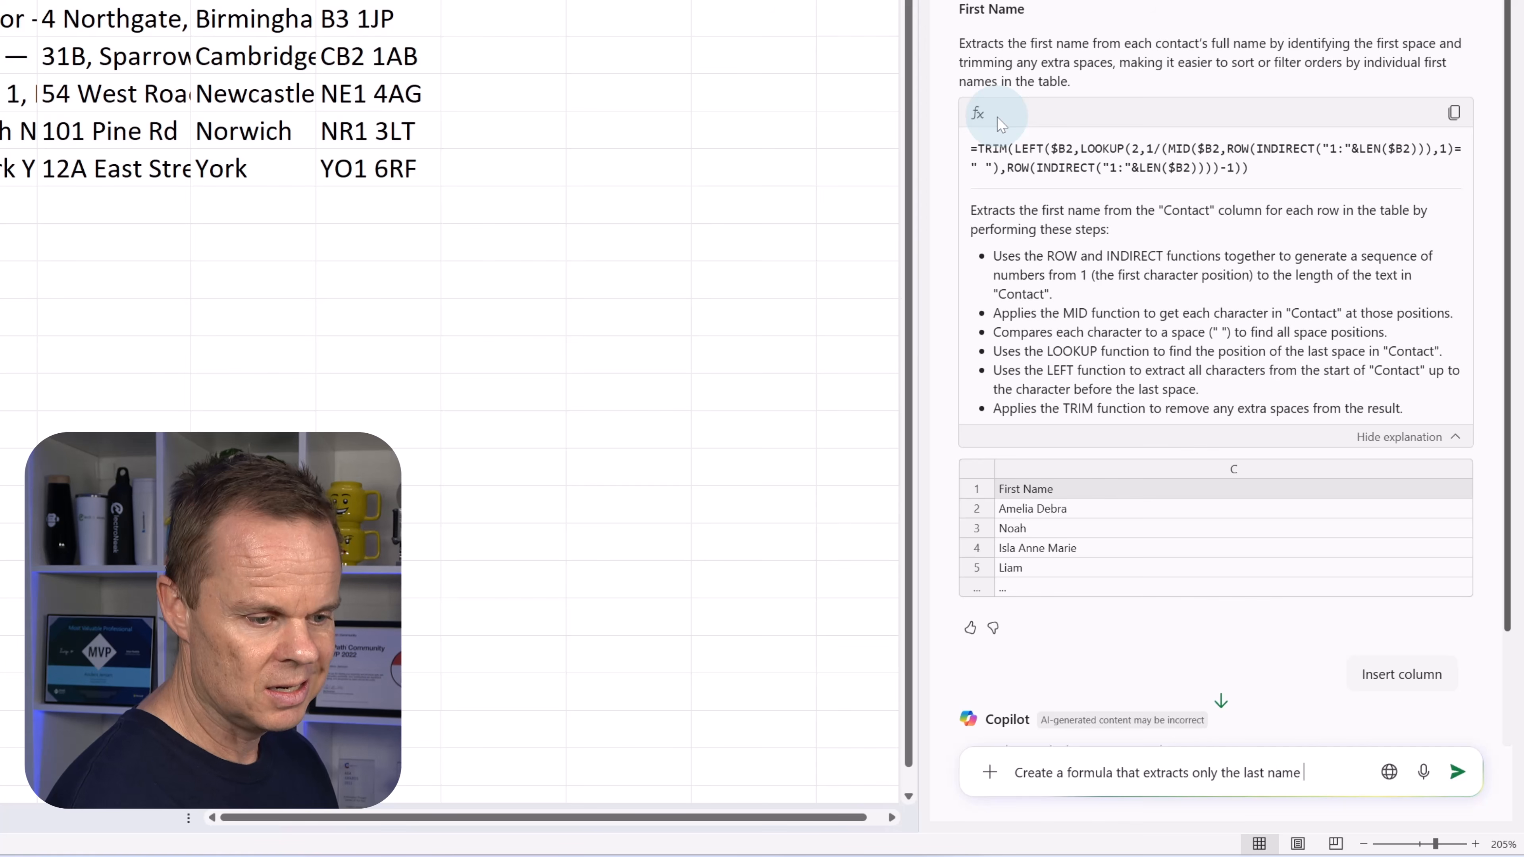
type("he Contact column.")
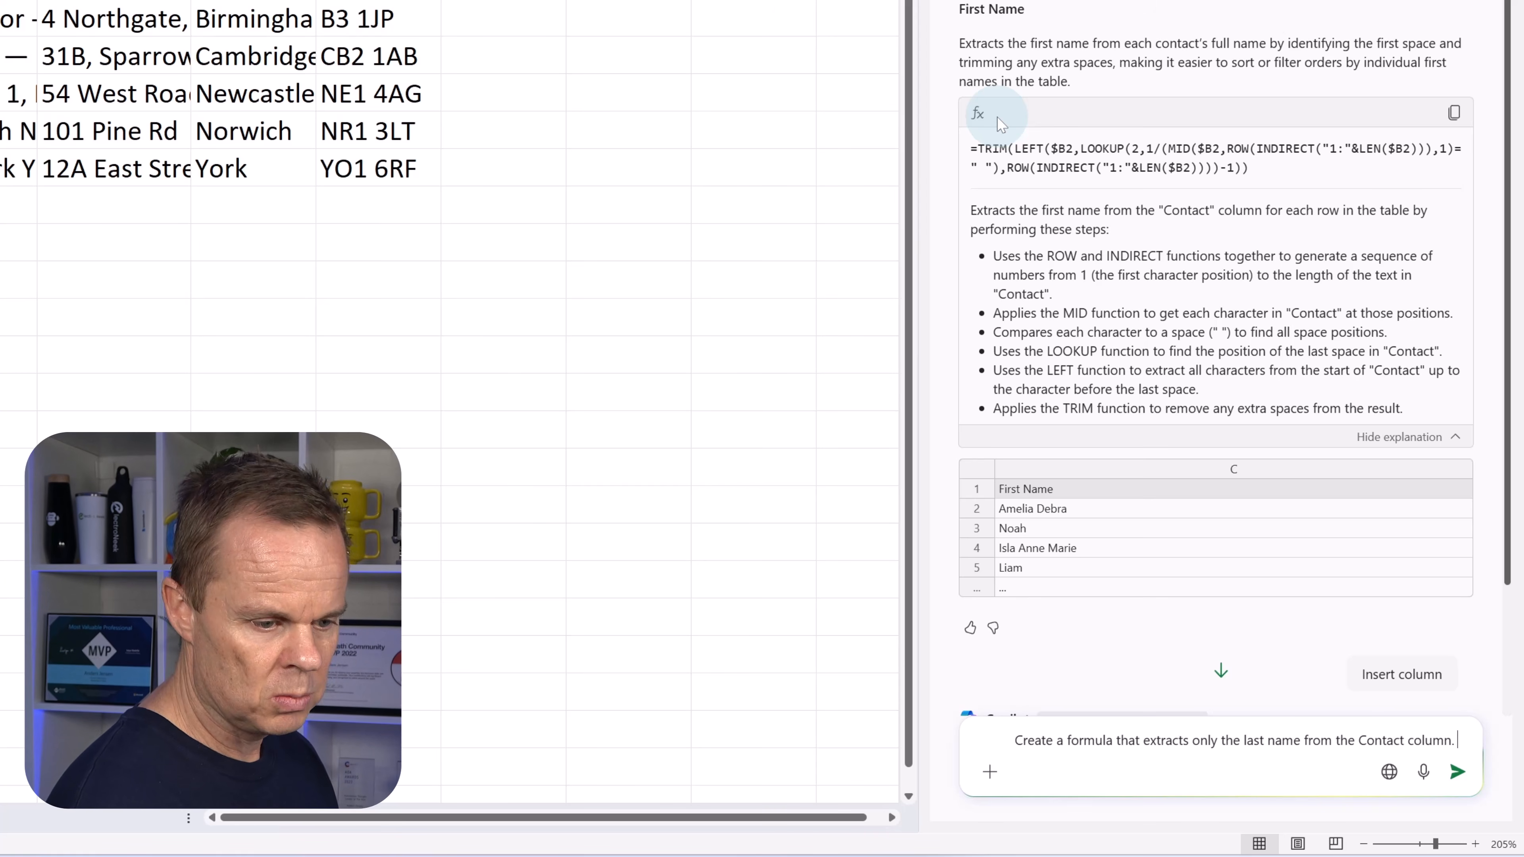
type("Name the column Last name and insert it before the Address")
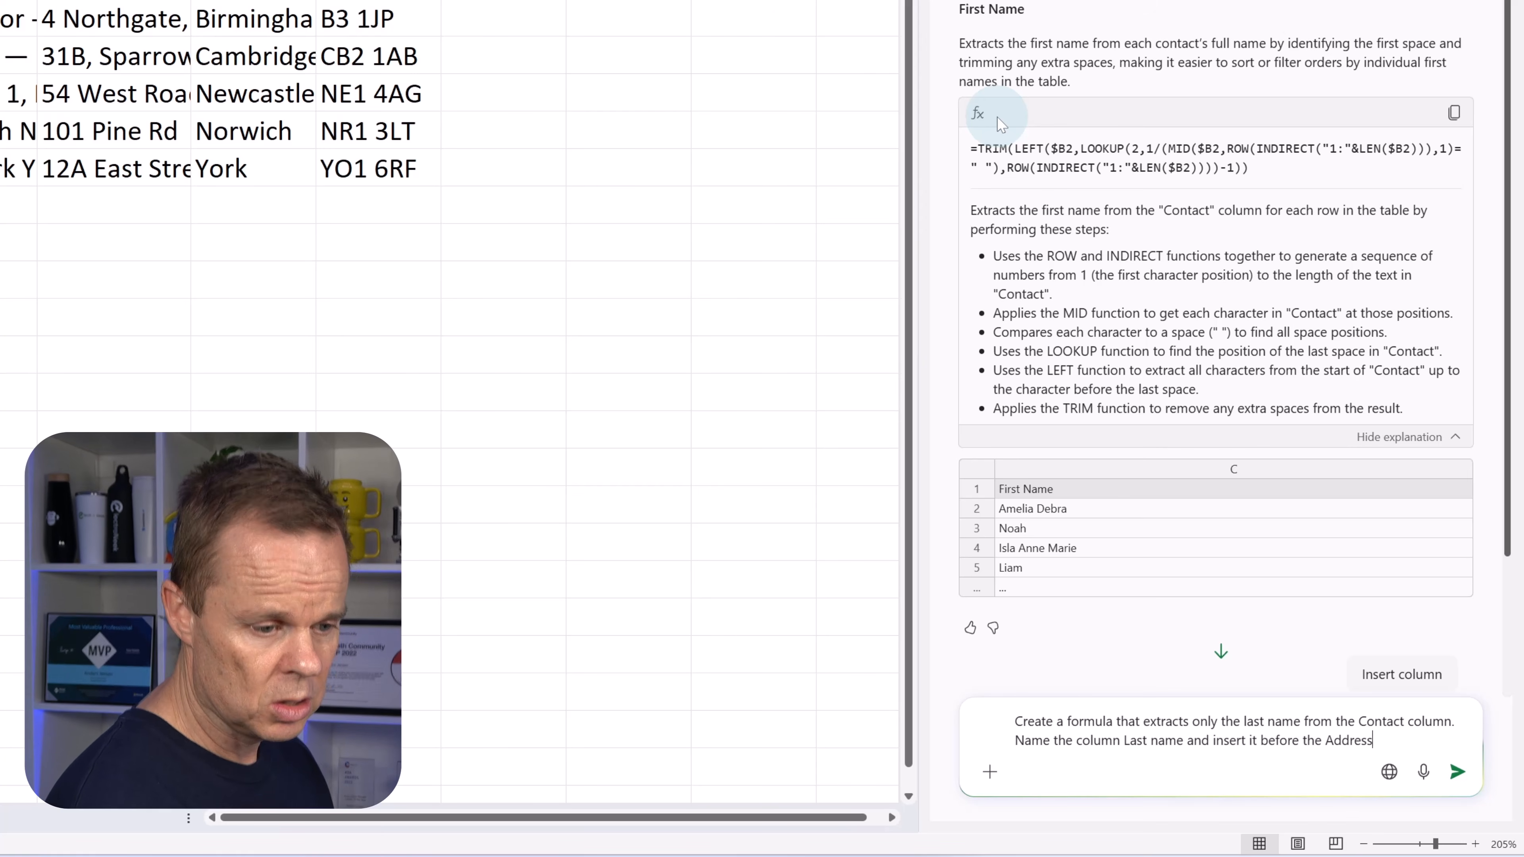
type("mn.")
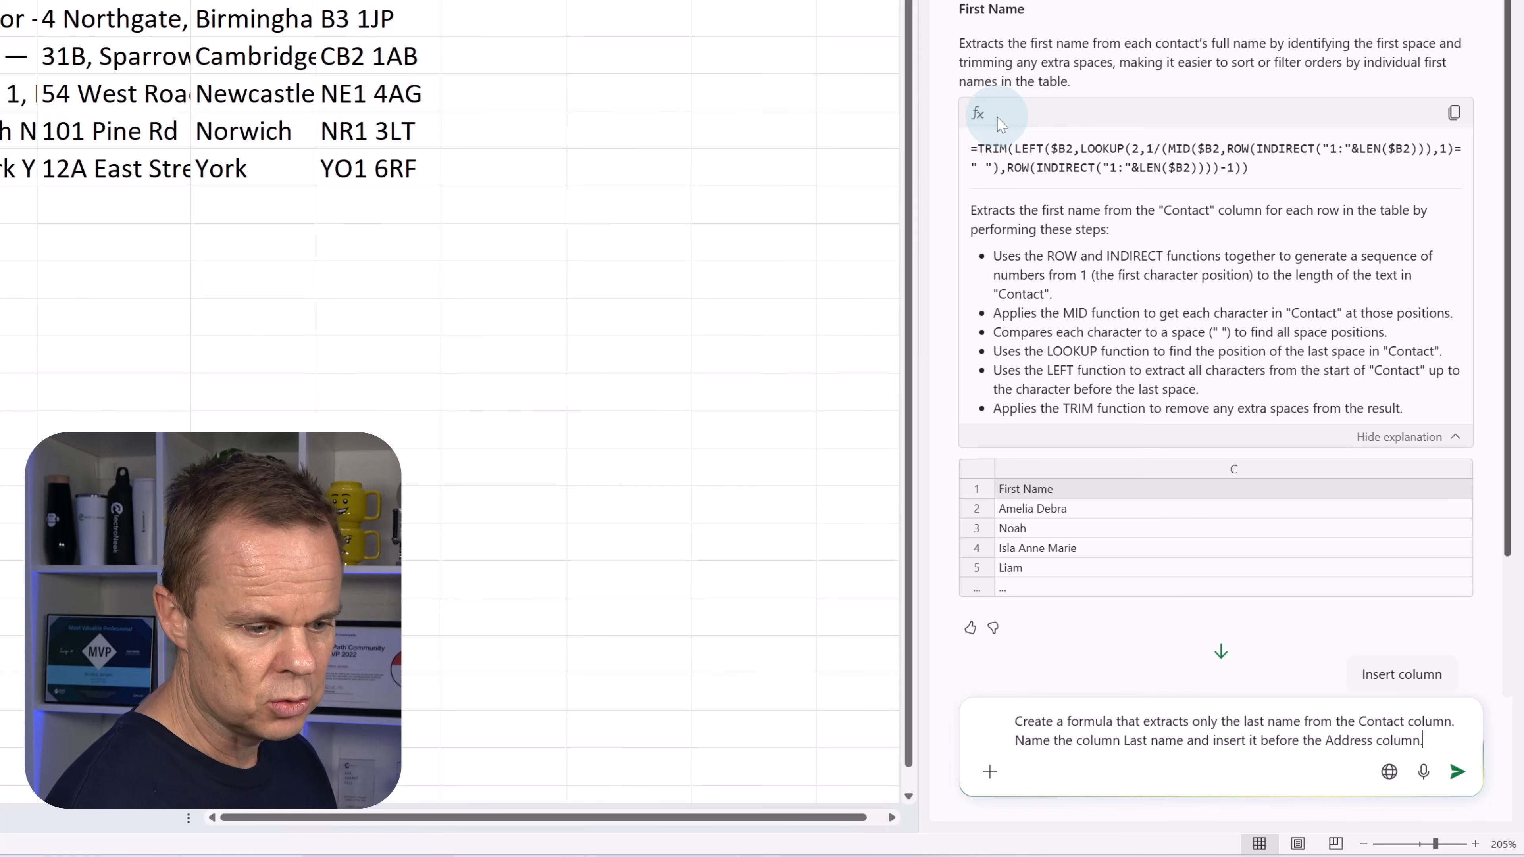
key("Return")
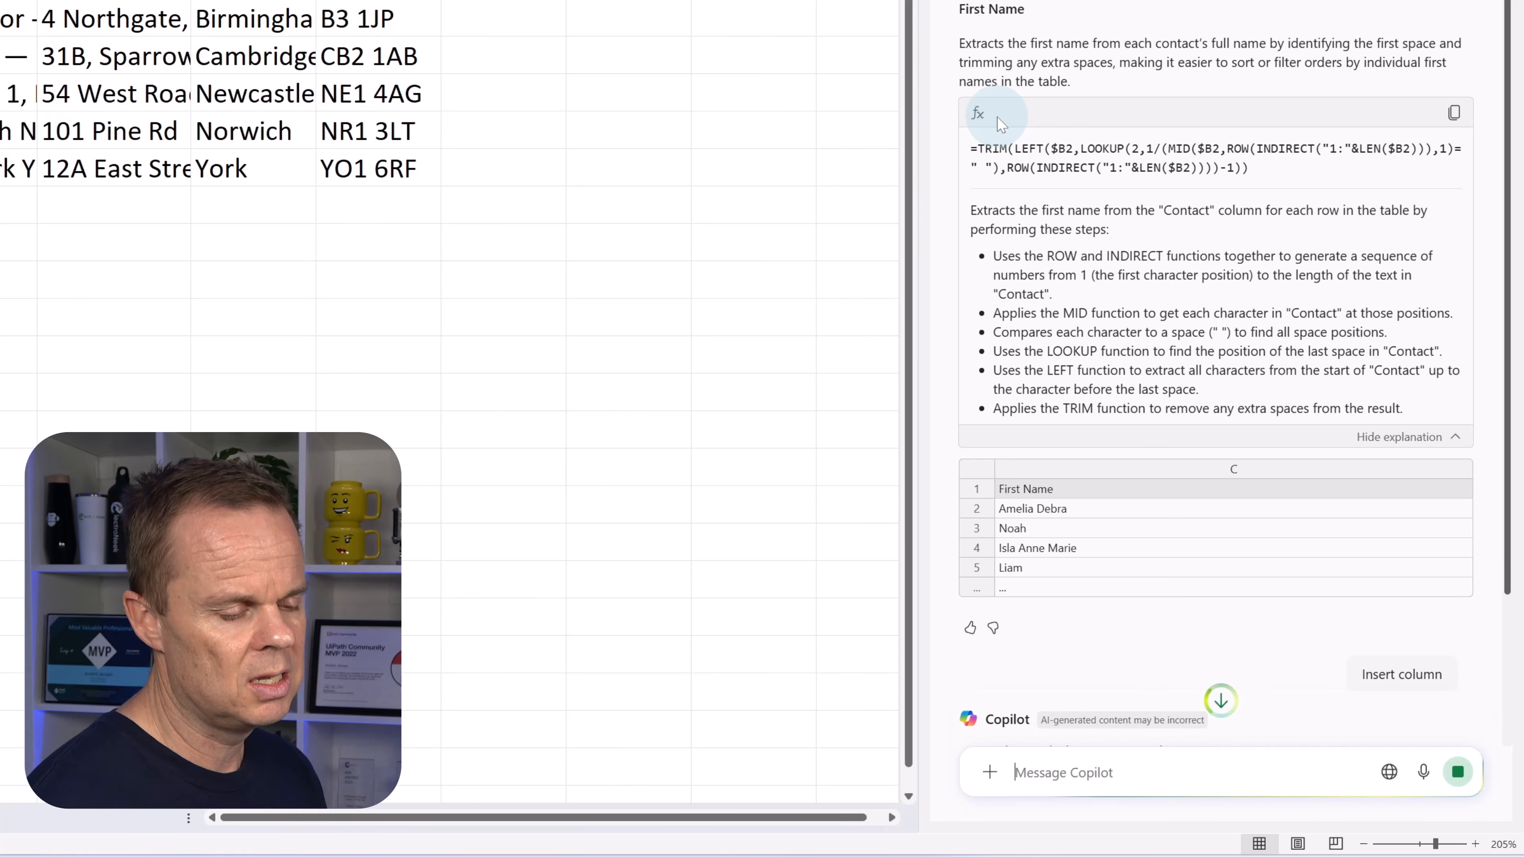
Insert Copilot's suggested Last name column into the sheet and deselect it
scroll(1288, 249, "down", 4)
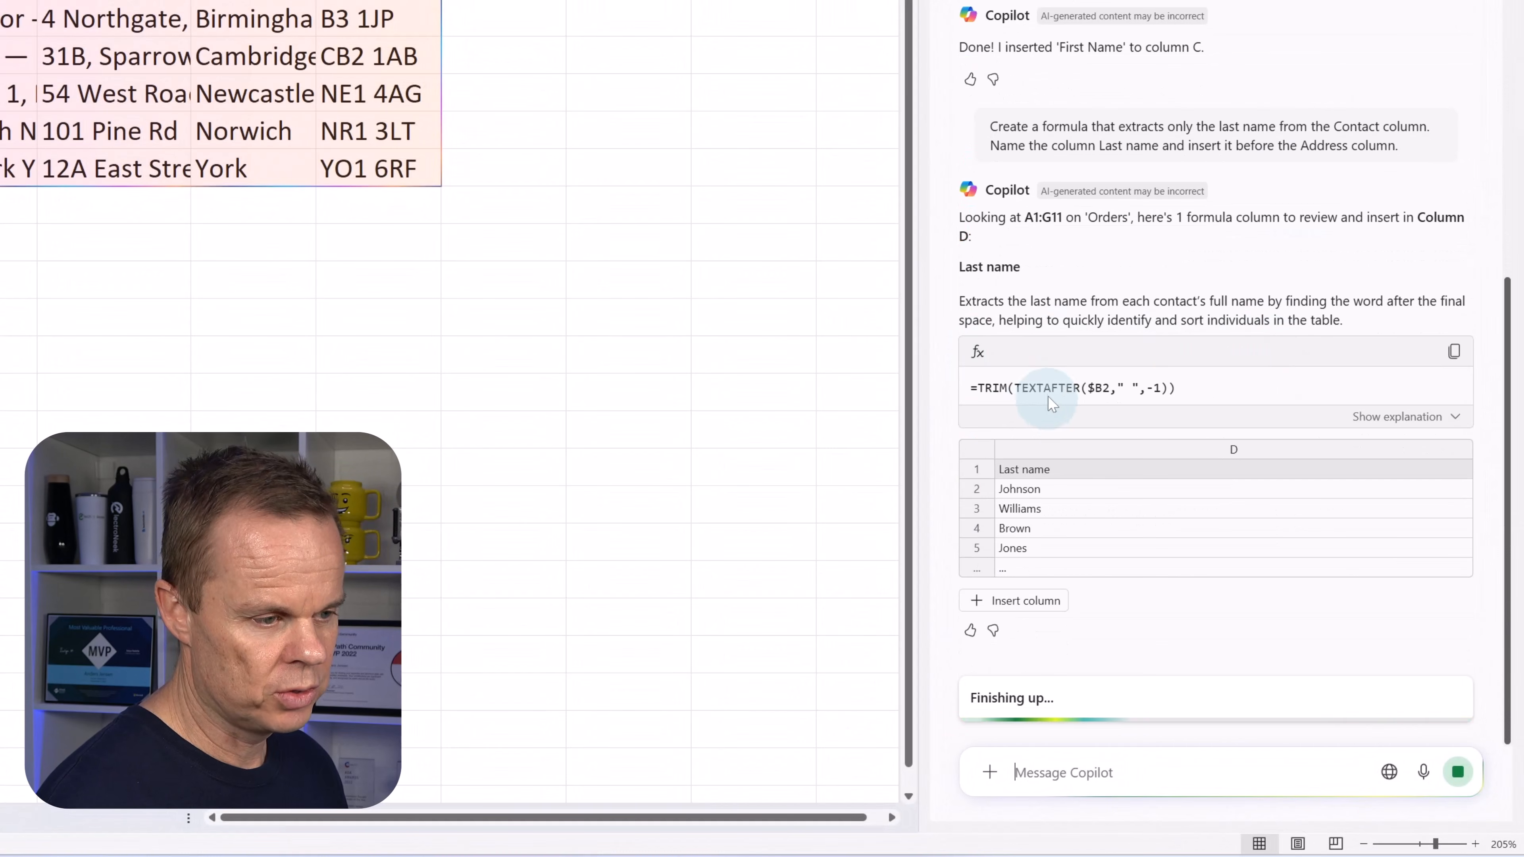
left_click(1043, 608)
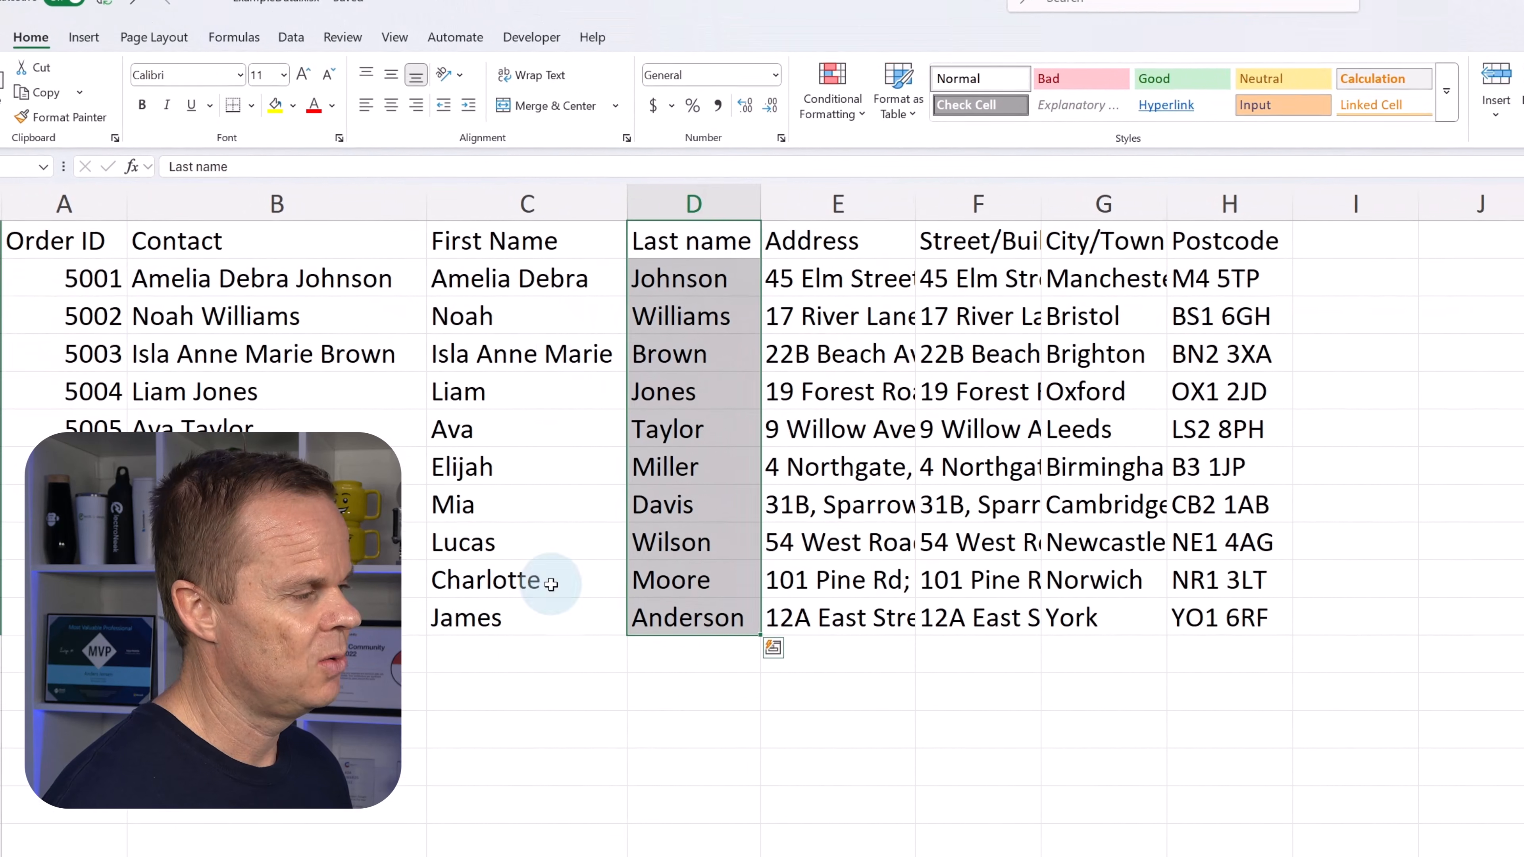
left_click(1023, 763)
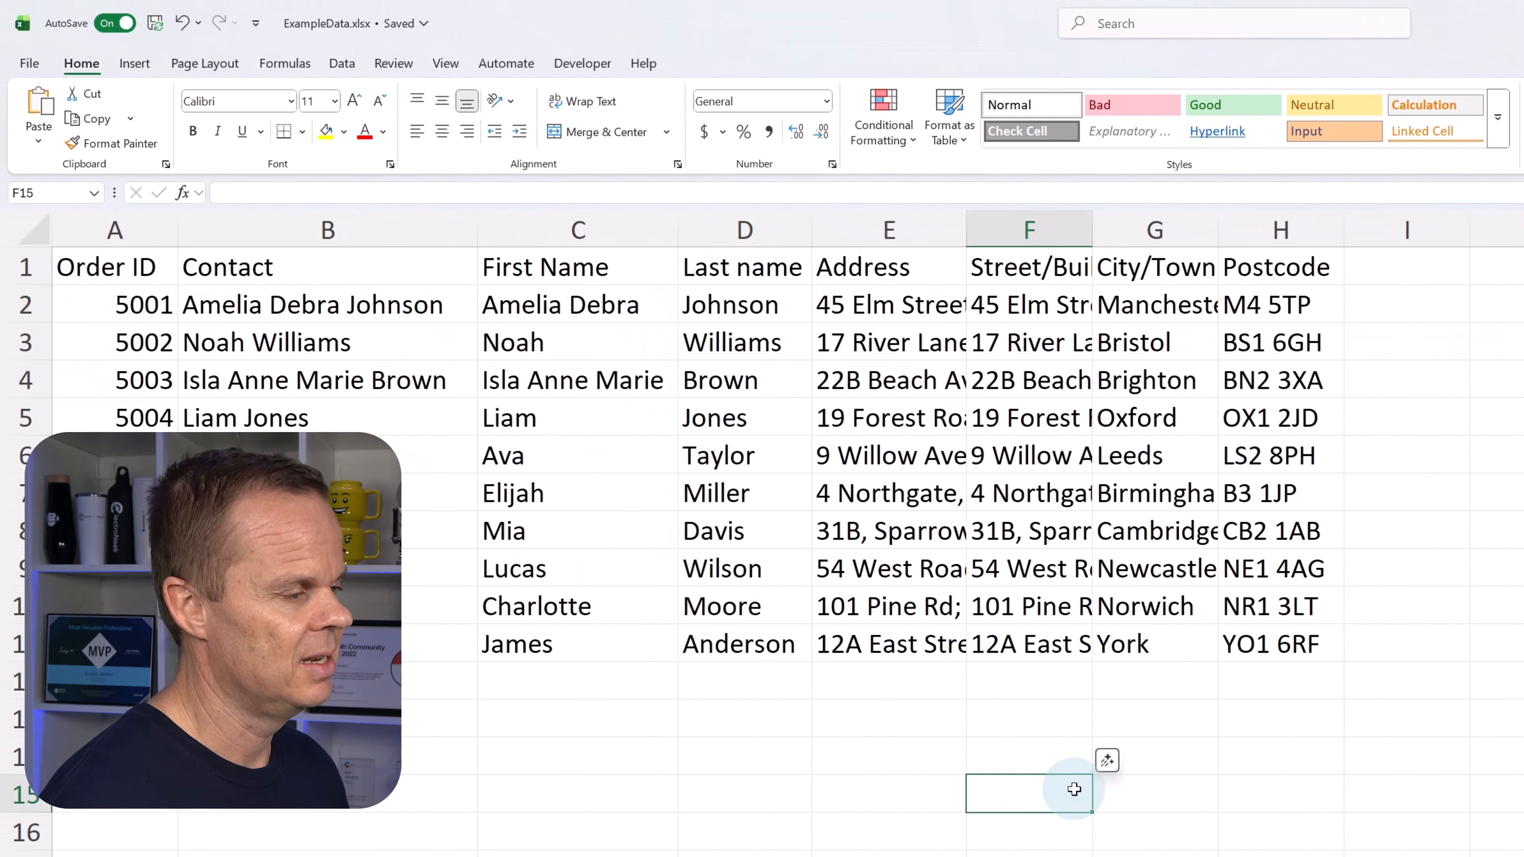